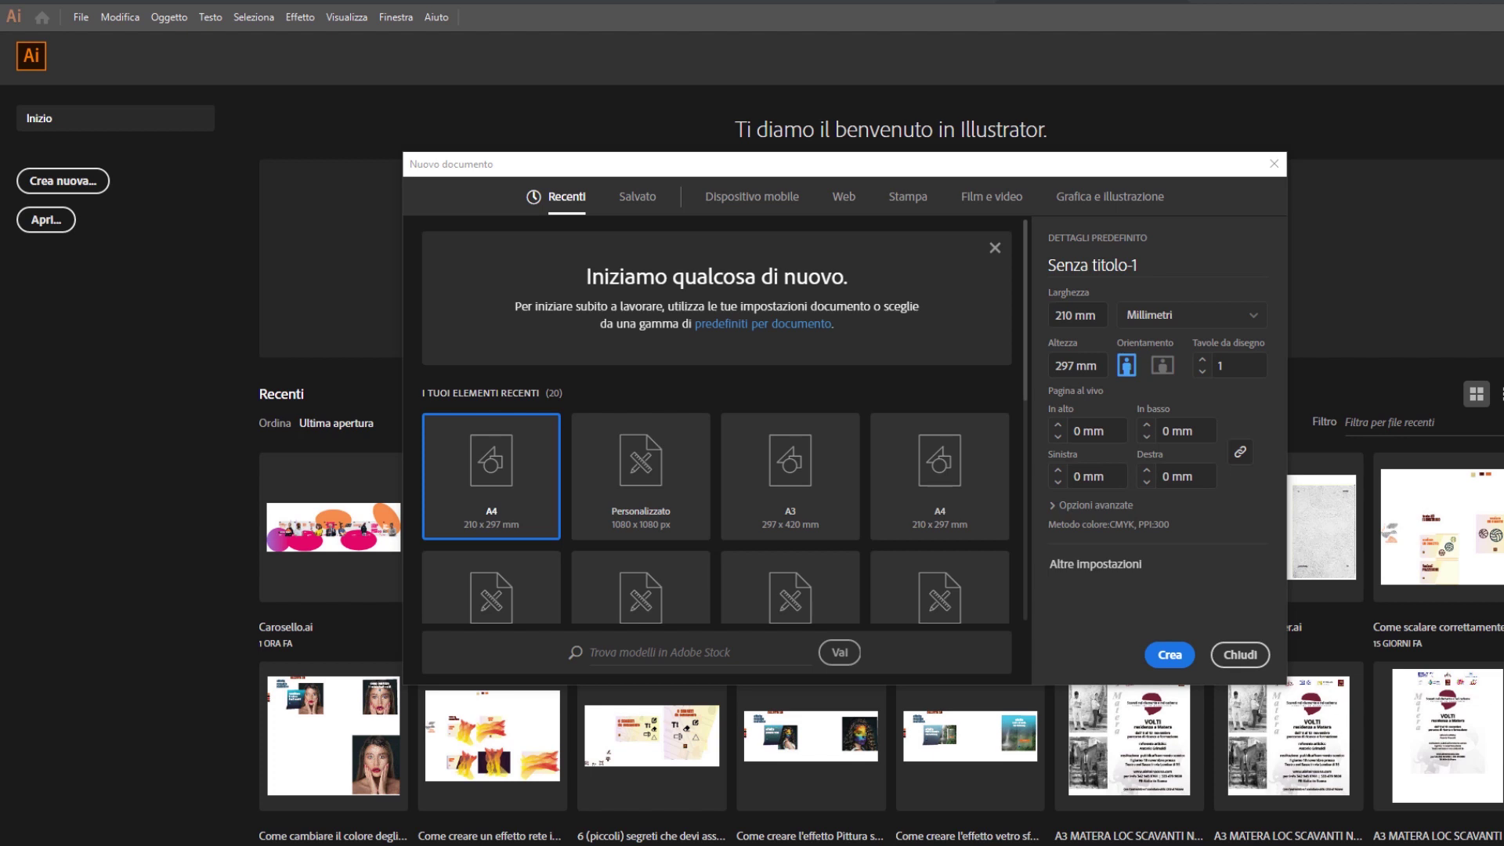
# Set the new document to pixel units with a 1080 × 1080 px width and height
pyautogui.click(1158, 321)
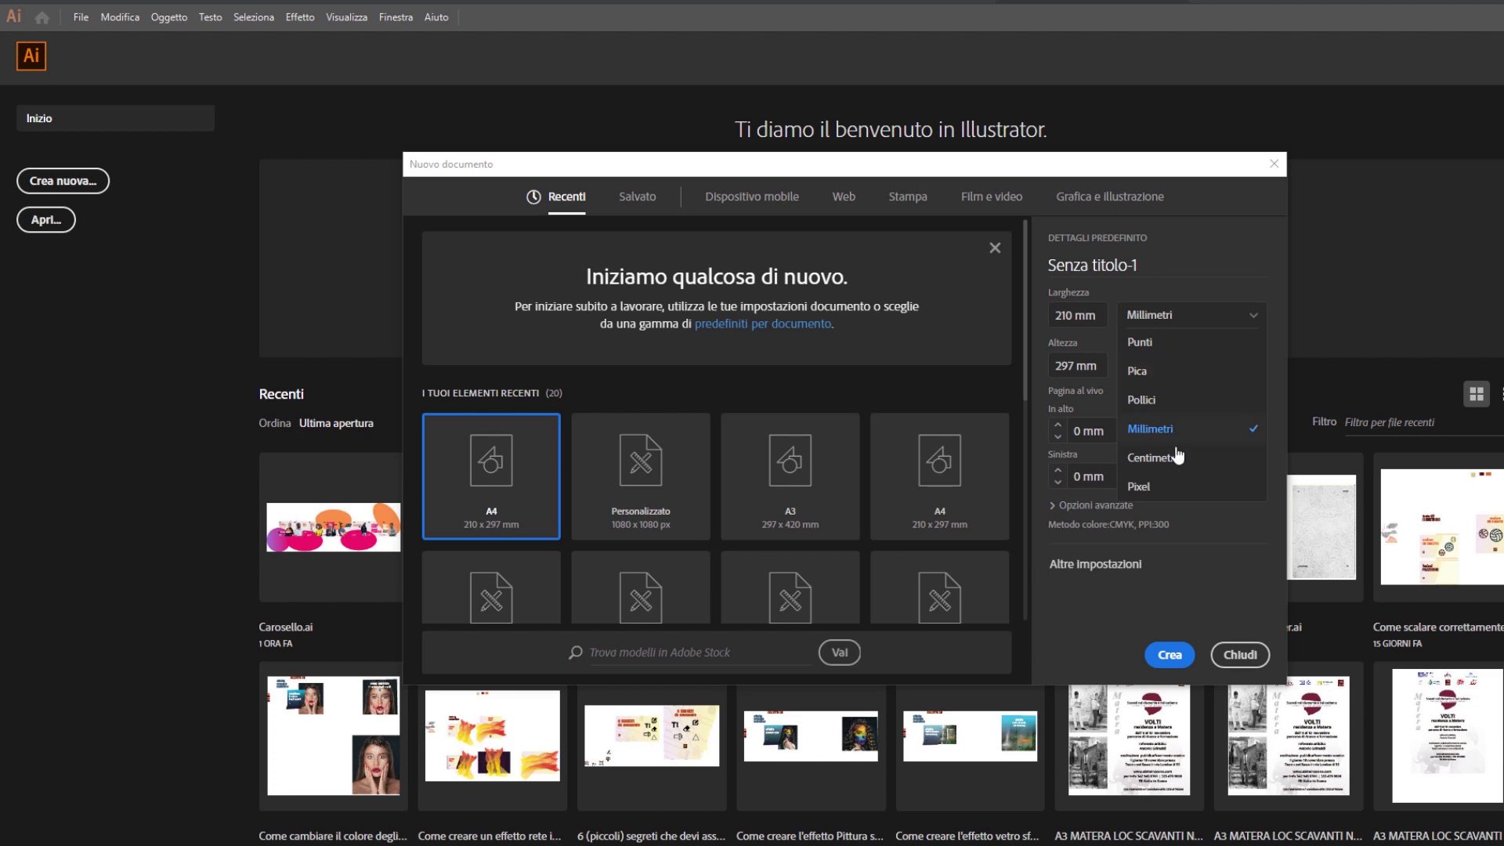
pyautogui.click(1175, 487)
pyautogui.click(1081, 315)
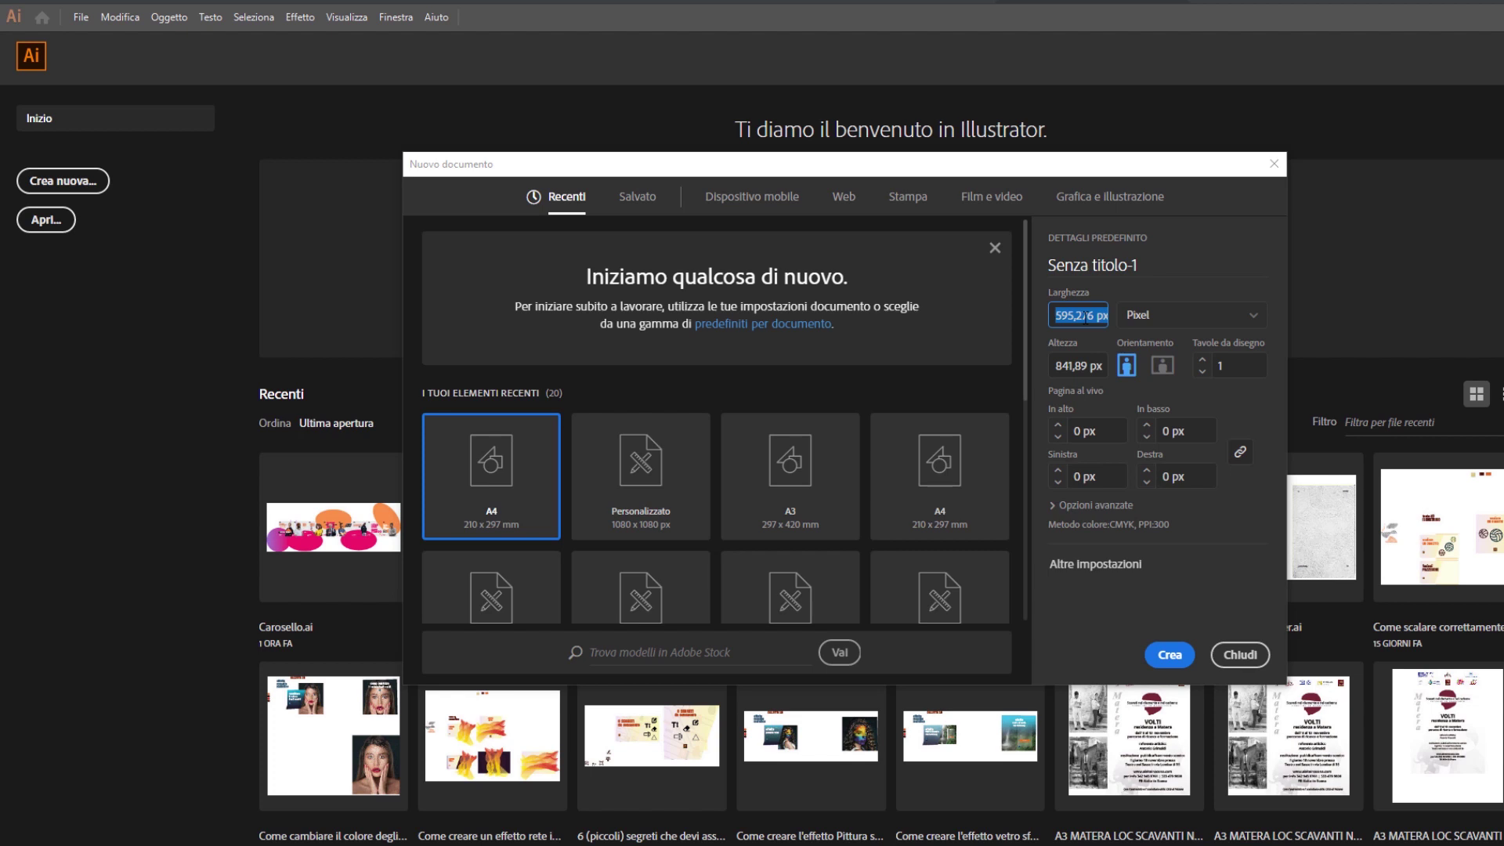
pyautogui.write('1080')
pyautogui.press('Tab')
pyautogui.write('1080')
pyautogui.press('Tab')
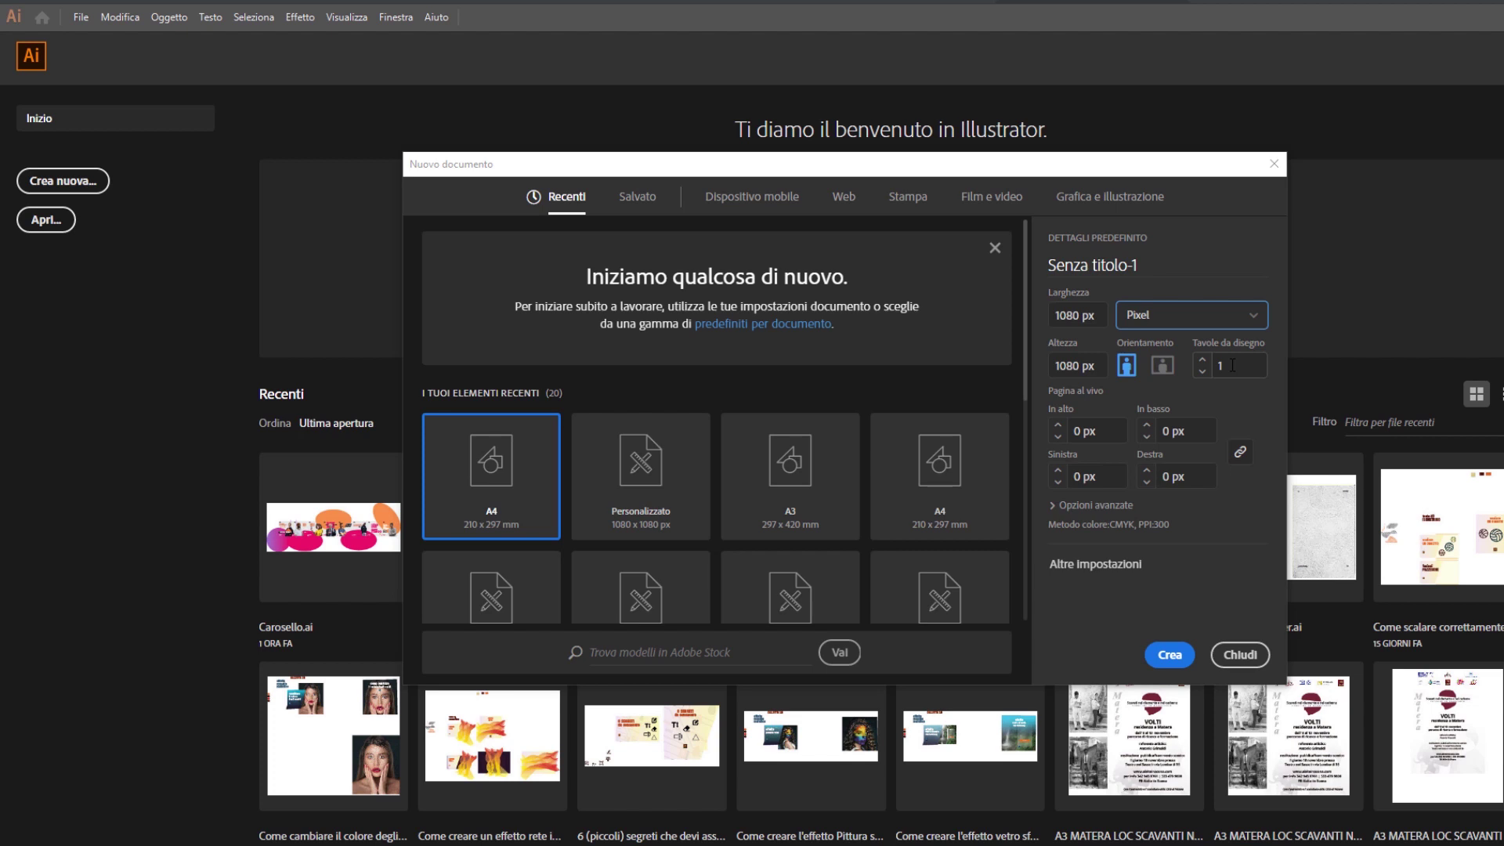
# Give the document 8 artboards and RGB colour mode, then bring up the full settings window
pyautogui.doubleClick(1232, 365)
pyautogui.write('8')
pyautogui.click(1097, 505)
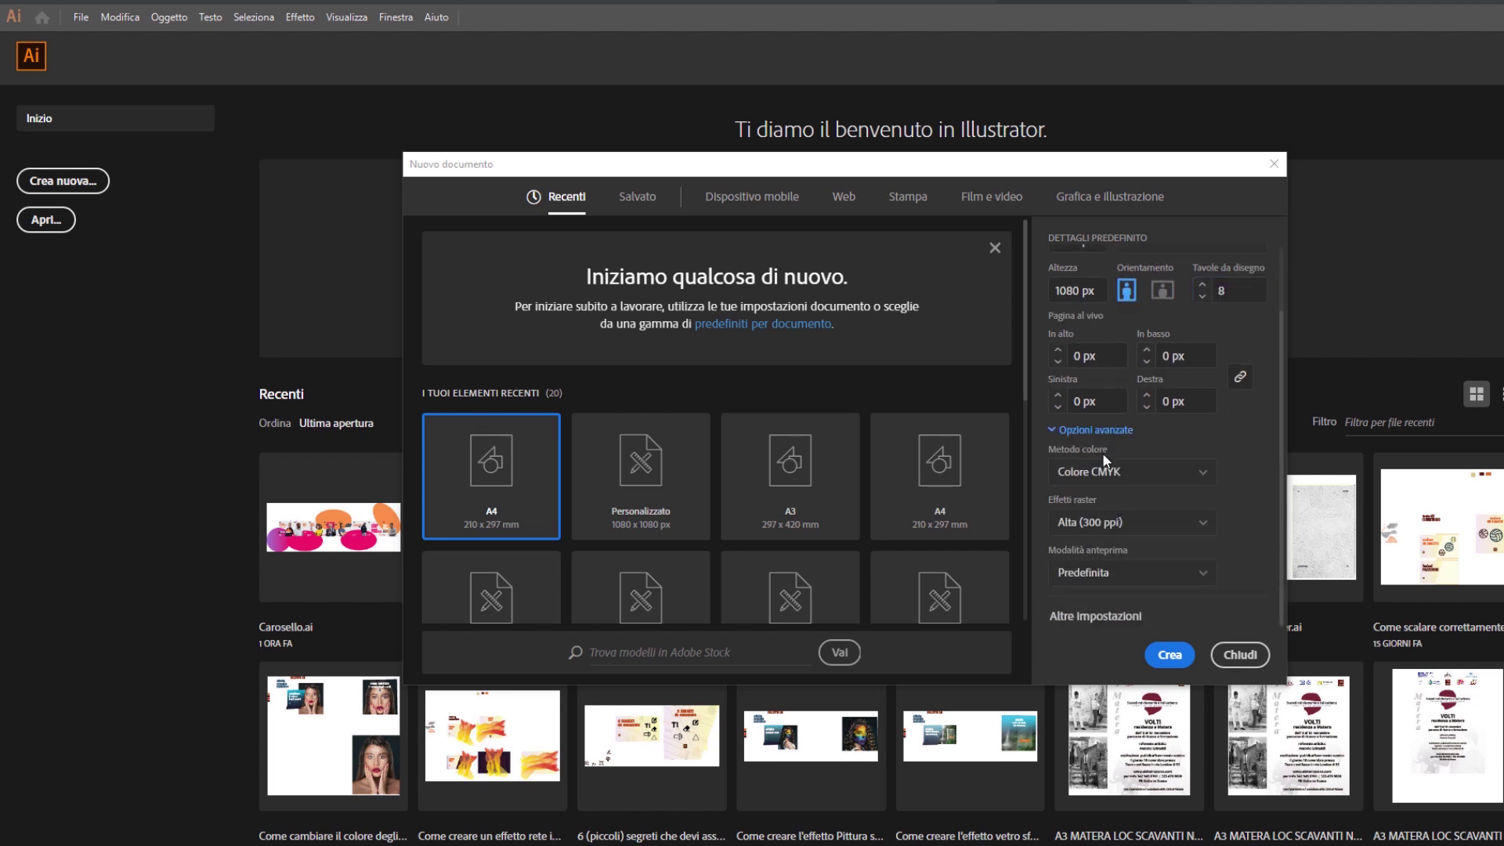
pyautogui.click(1106, 473)
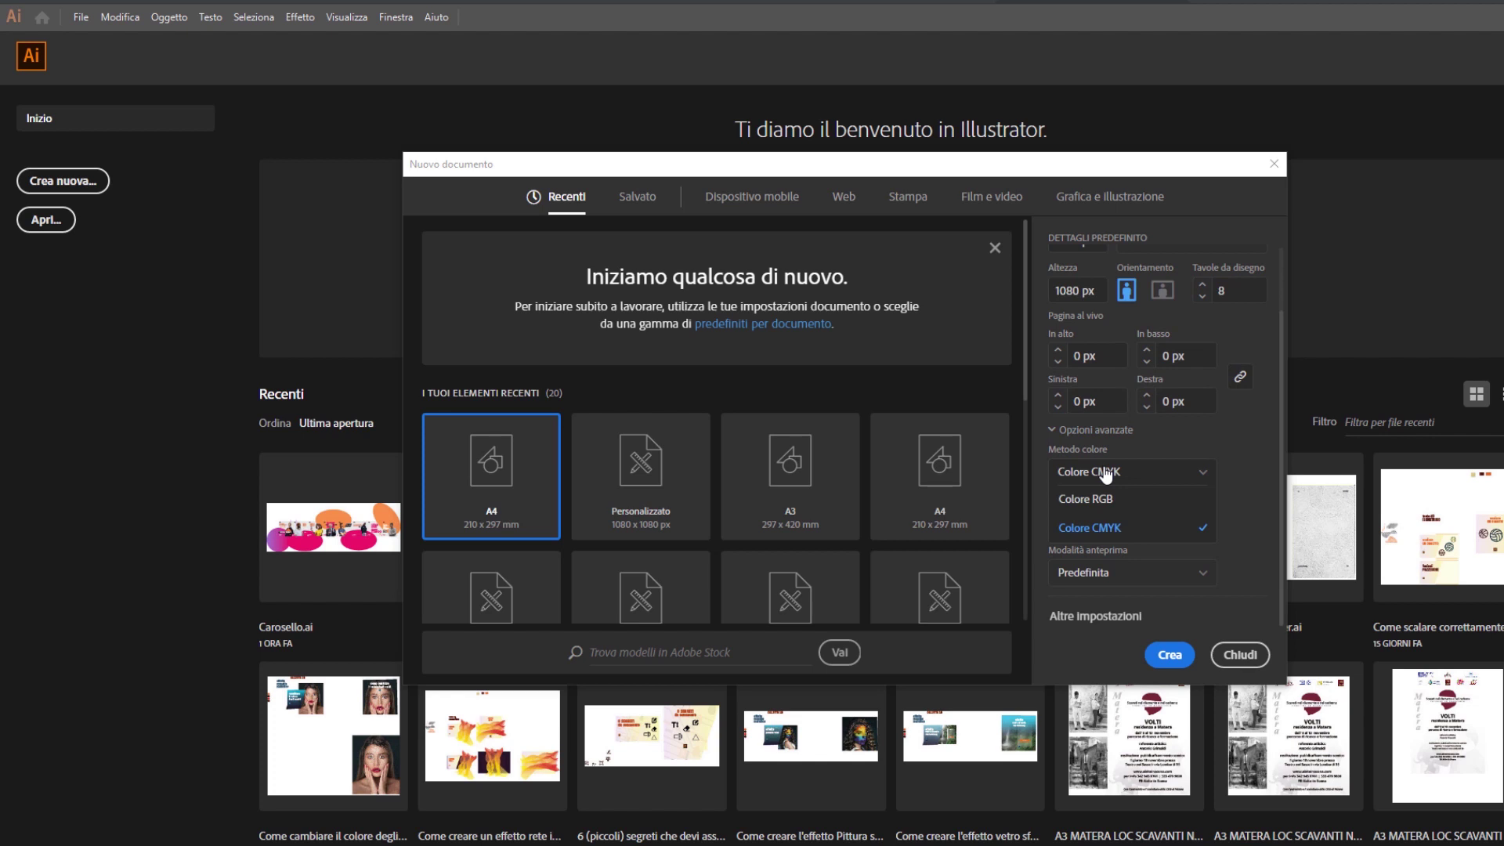
pyautogui.click(1110, 505)
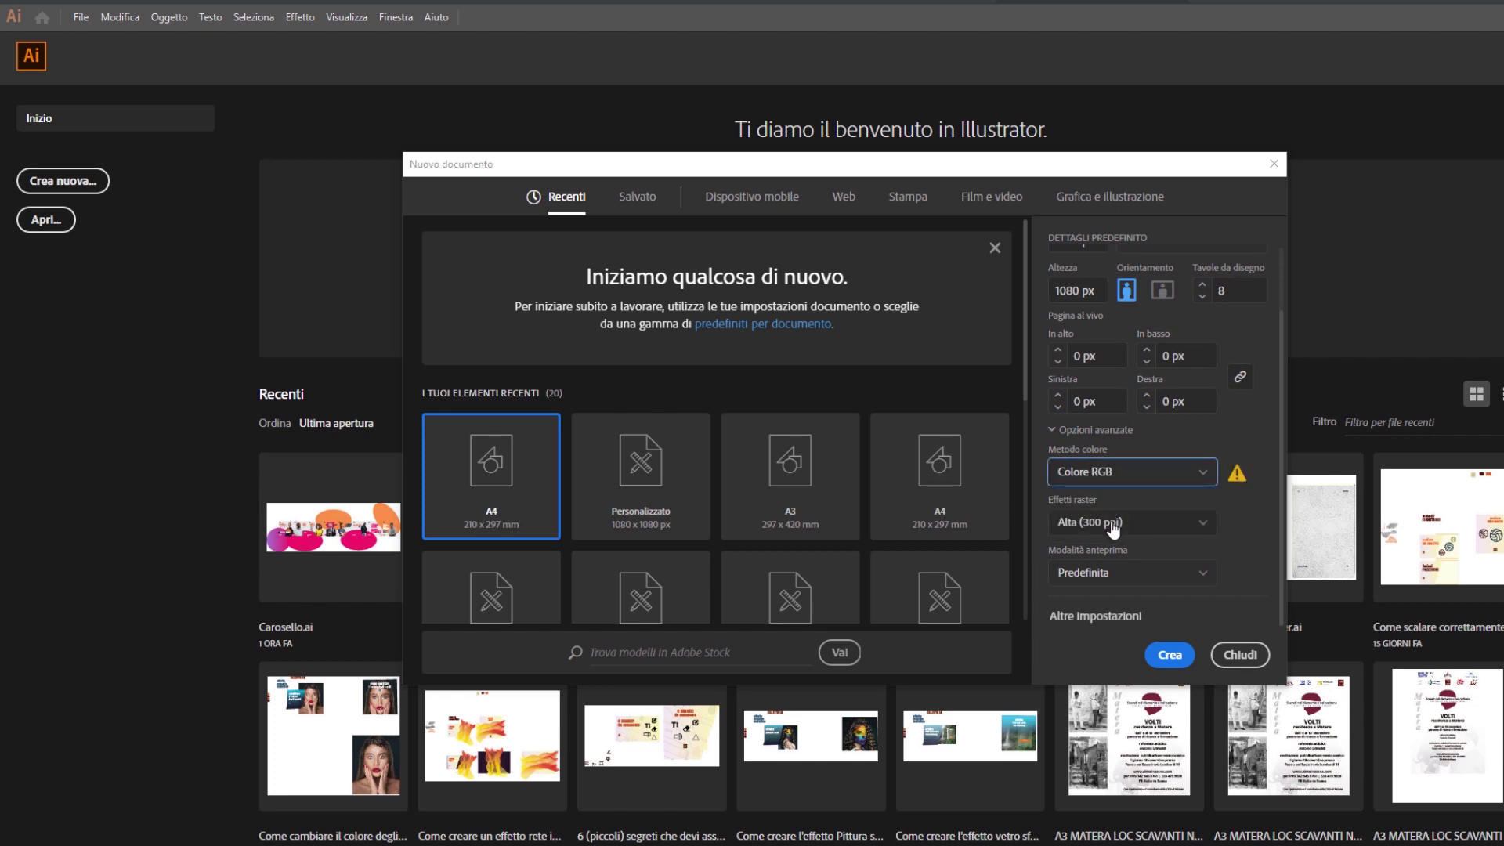
pyautogui.click(1112, 617)
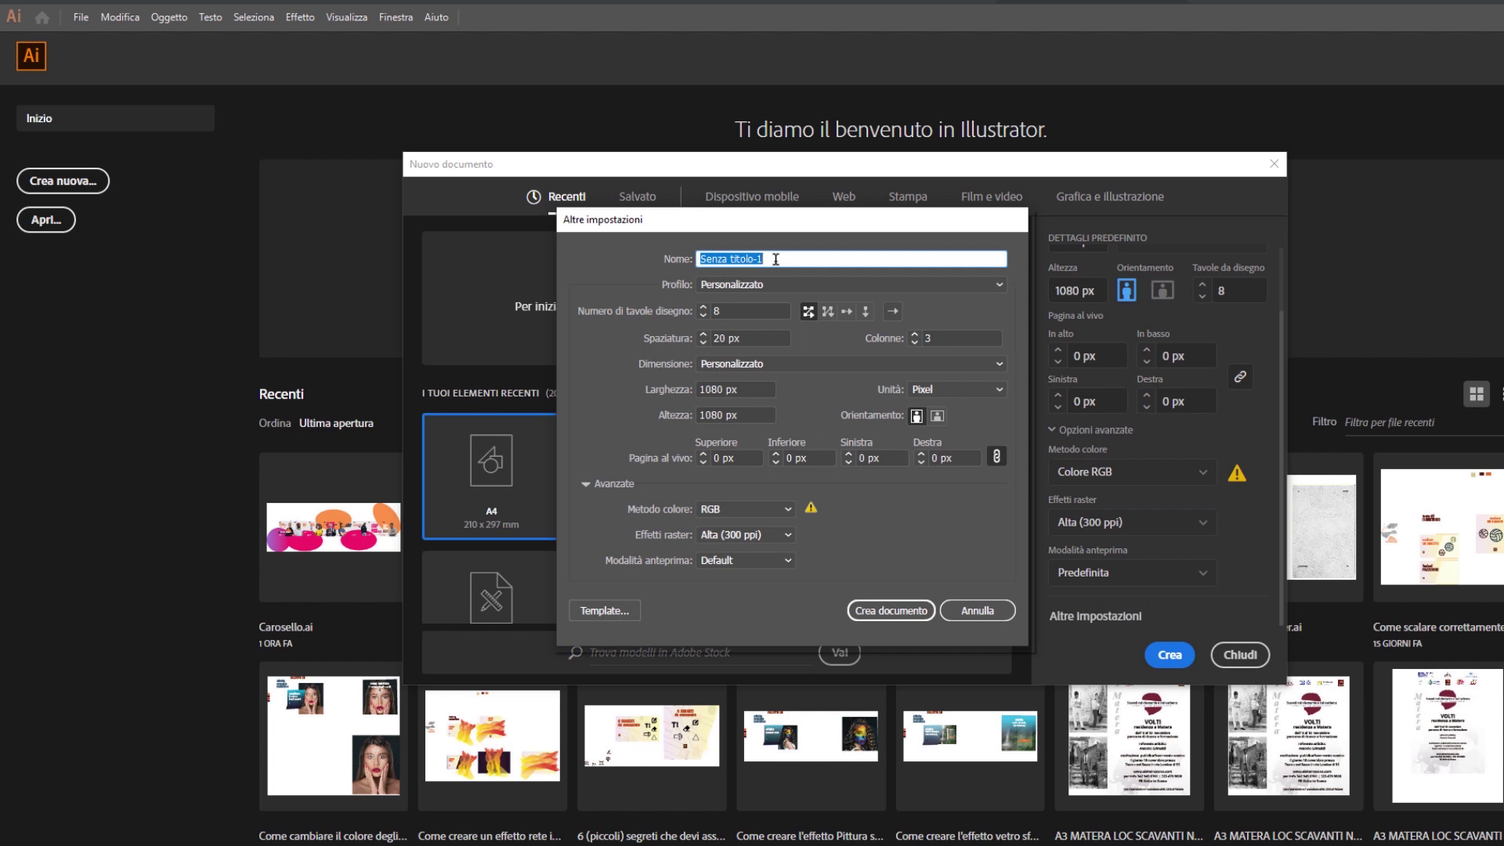
# Name the document carosello with artboards in a single row at 0 px spacing, and create it
pyautogui.write('carosello')
pyautogui.click(848, 313)
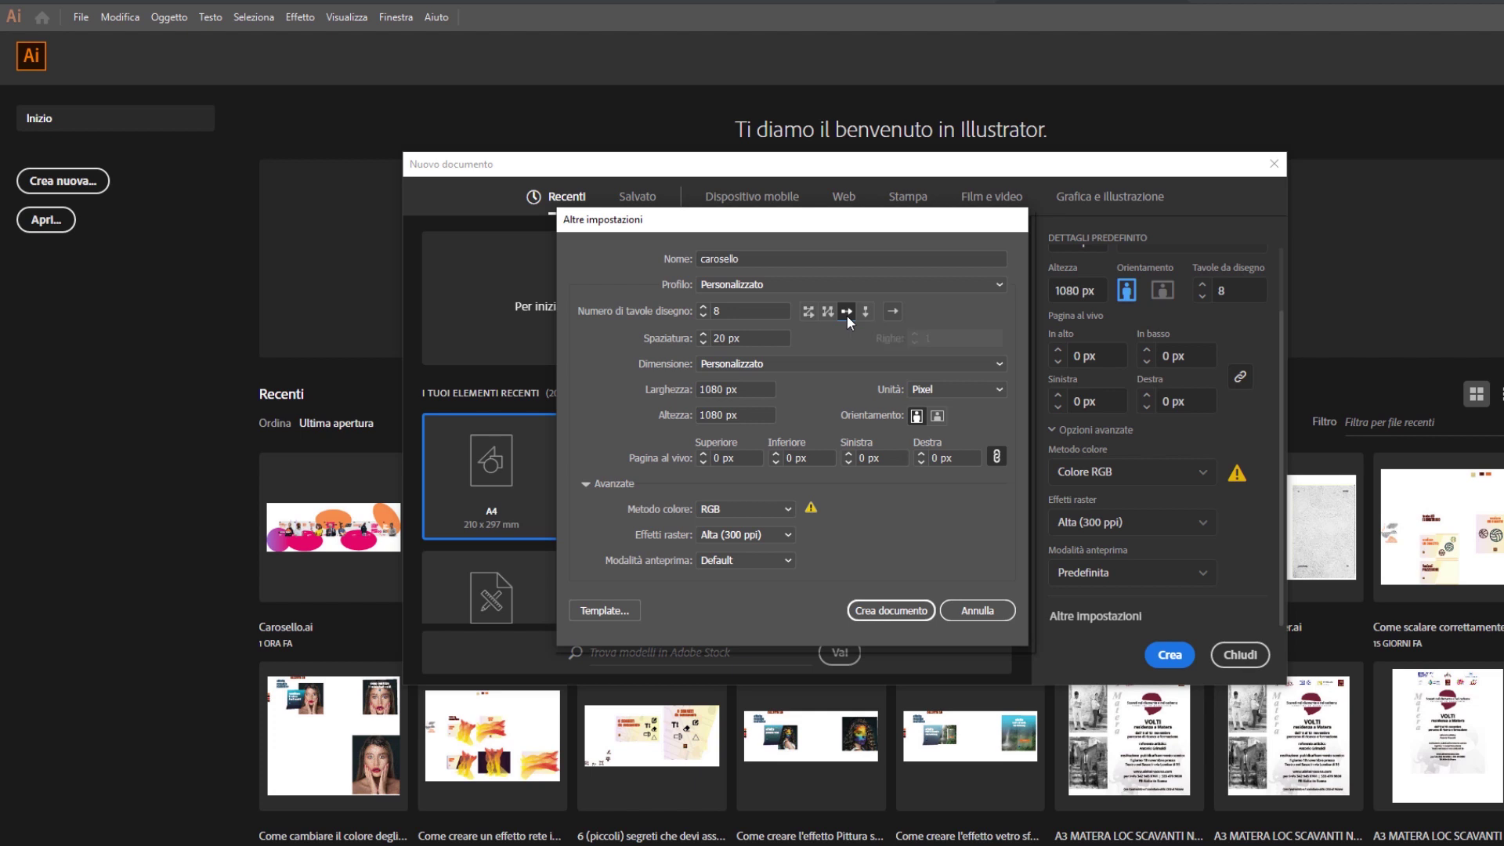
pyautogui.click(755, 341)
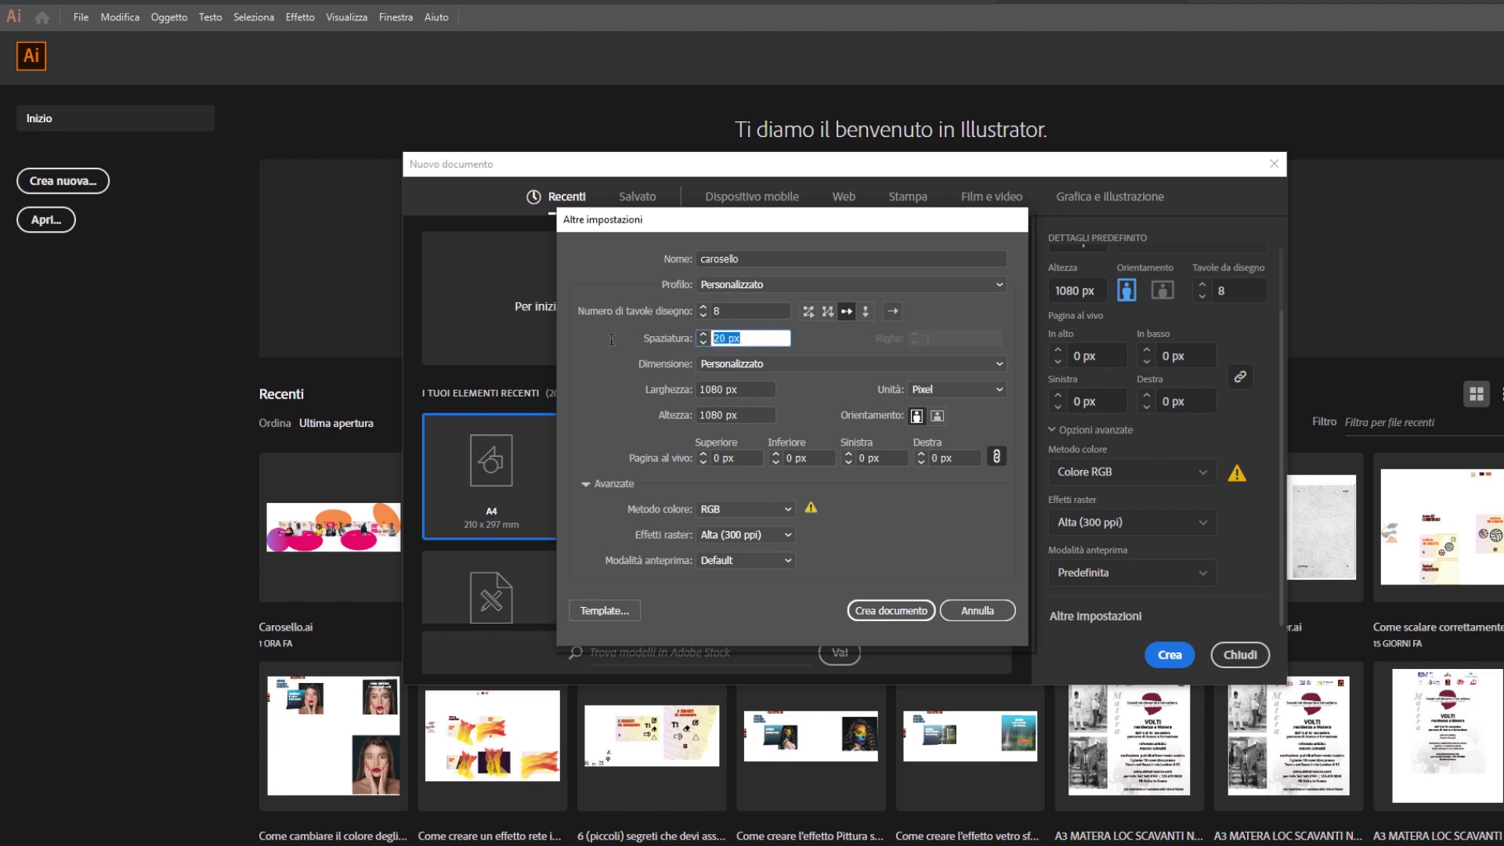
pyautogui.write('0')
pyautogui.press('Tab')
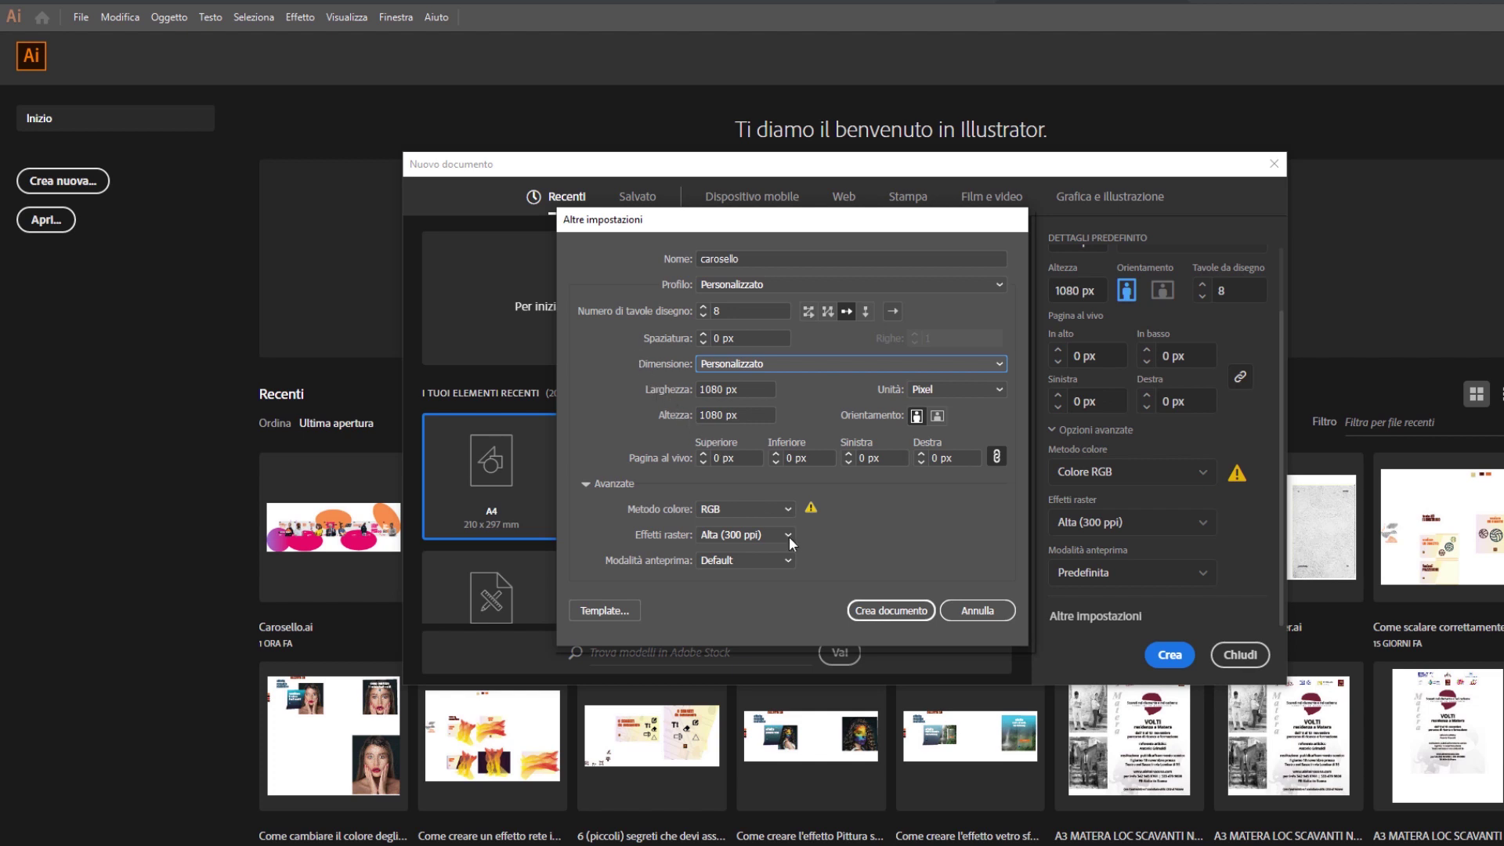
pyautogui.click(904, 607)
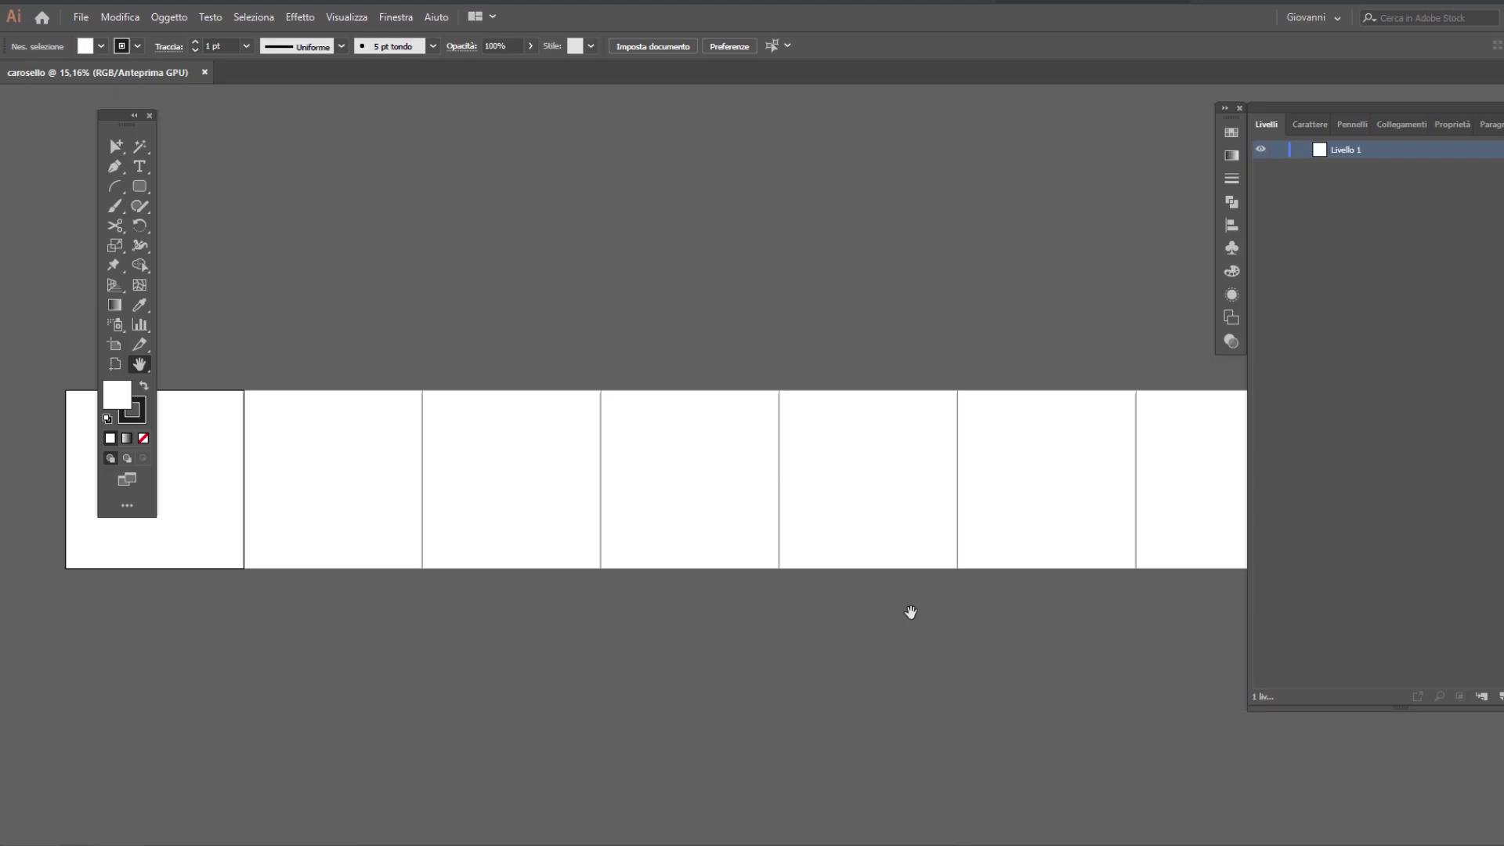
# Pan across the new strip of artboards with the Hand tool
pyautogui.moveTo(745, 620)
pyautogui.mouseDown()
pyautogui.moveTo(937, 595)
pyautogui.moveTo(383, 561)
pyautogui.moveTo(749, 604)
pyautogui.moveTo(1015, 539)
pyautogui.mouseUp()
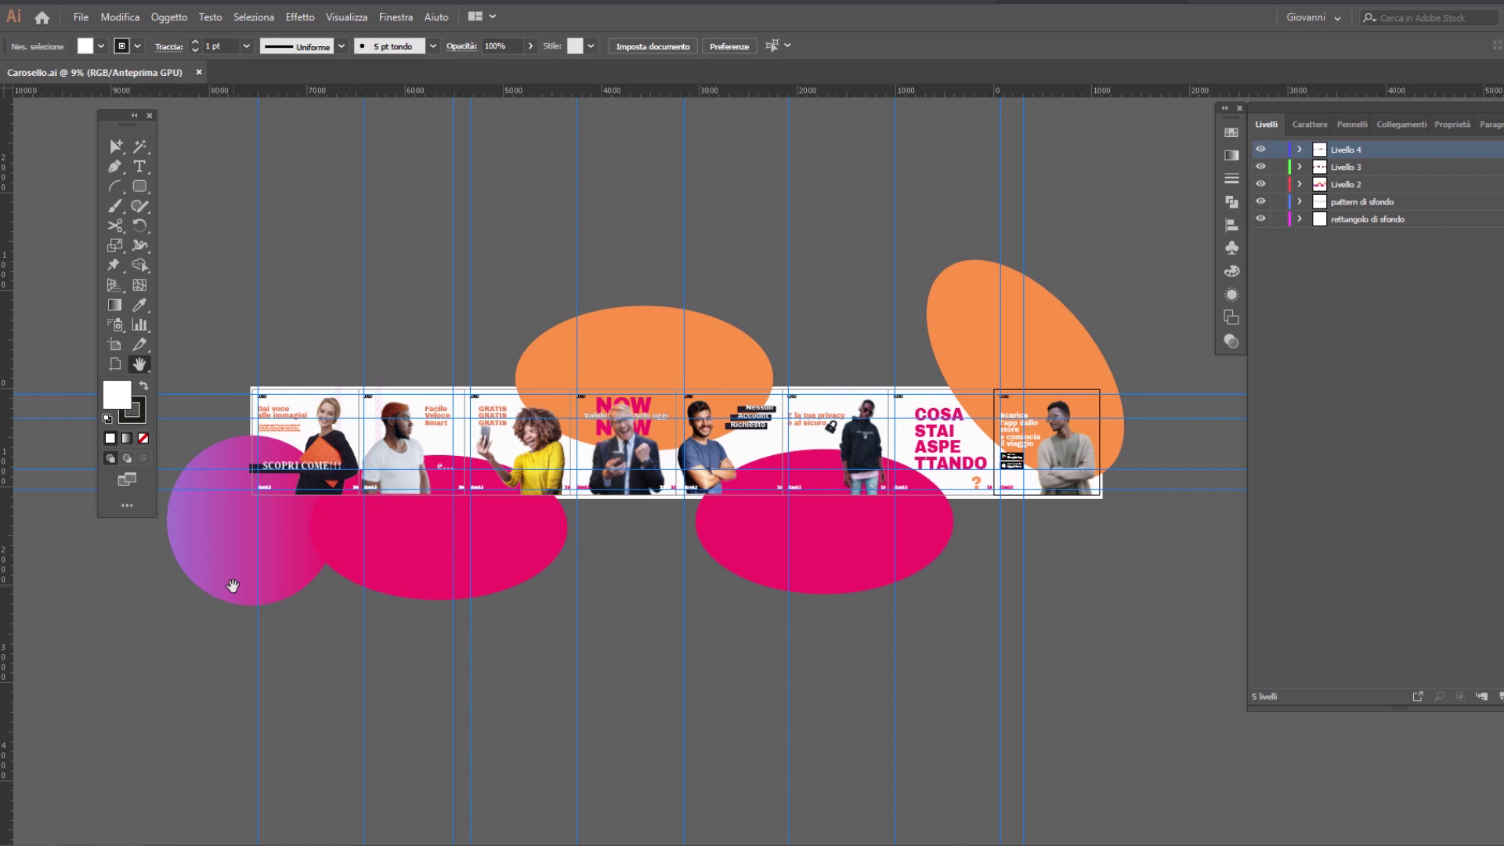
# Set the Layers panel row size to a custom 60 px for large layer thumbnails
pyautogui.scroll(3, 211, 439)
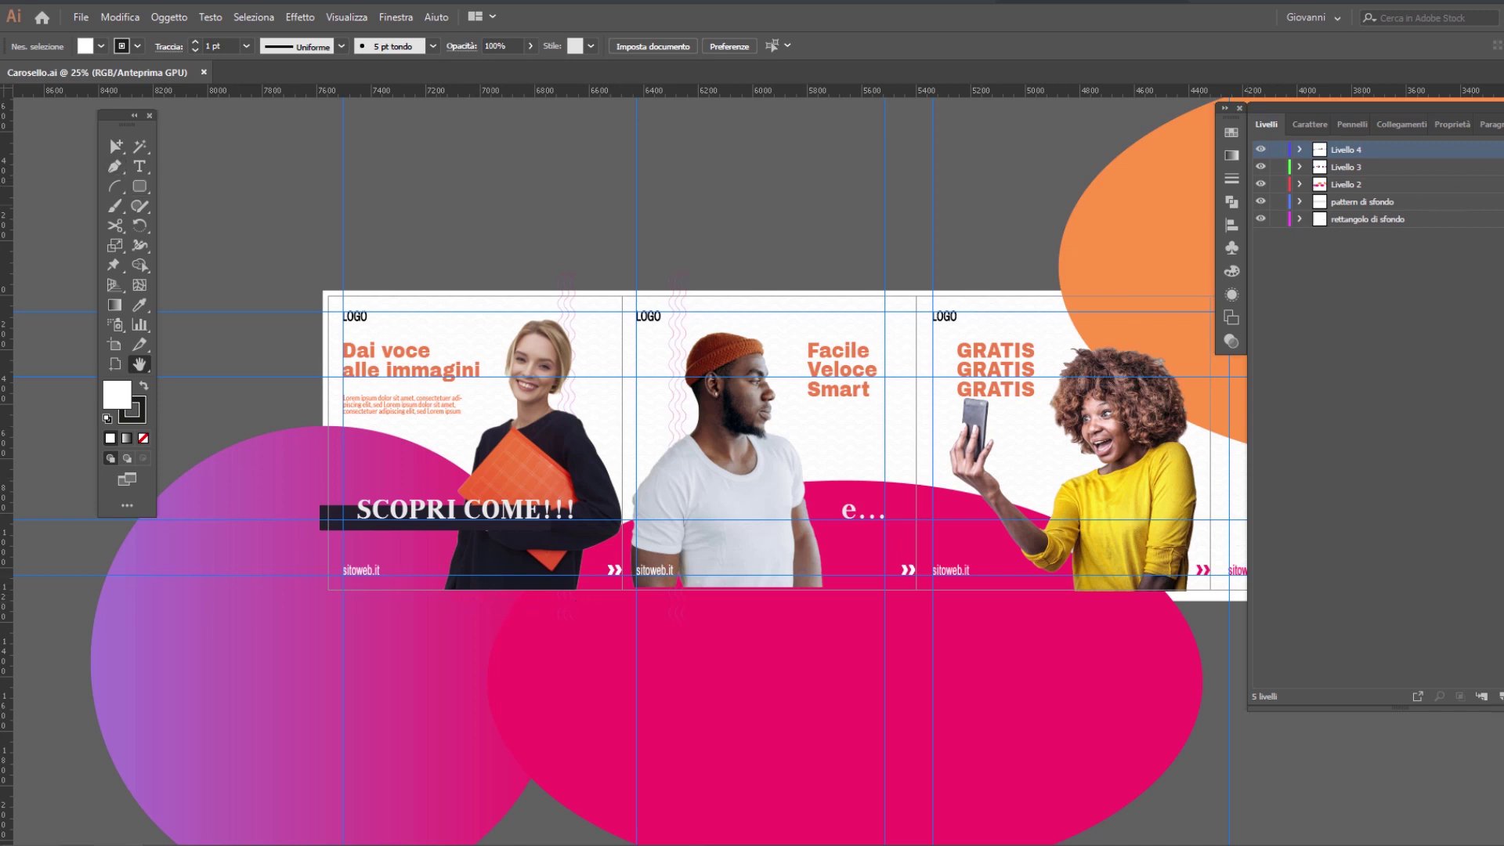
pyautogui.rightClick(1380, 234)
pyautogui.click(1389, 539)
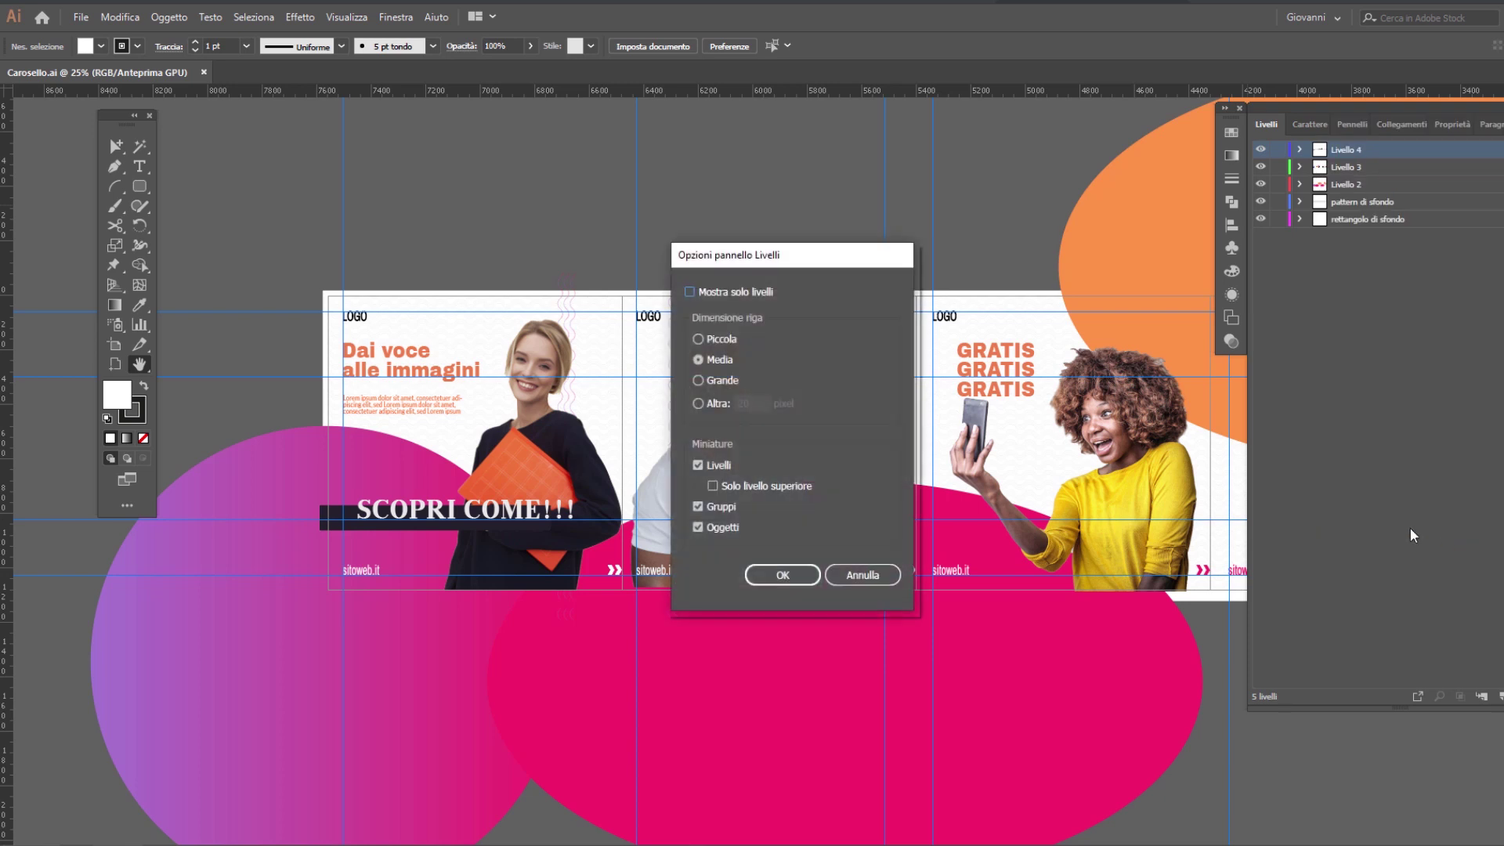
pyautogui.click(696, 402)
pyautogui.write('60')
pyautogui.press('Return')
pyautogui.click(1356, 375)
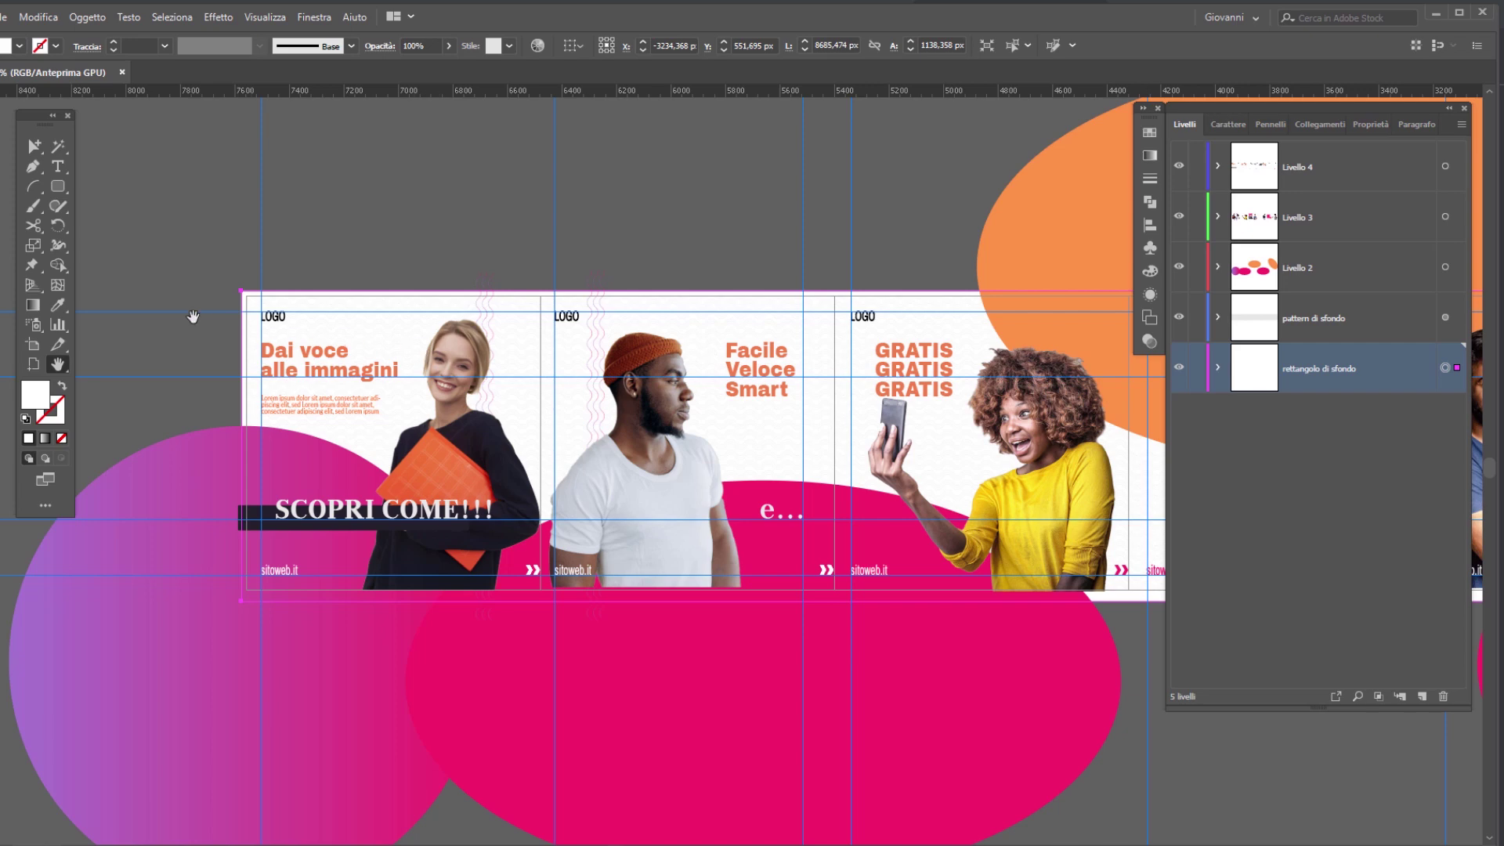
pyautogui.scroll(-5, 143, 335)
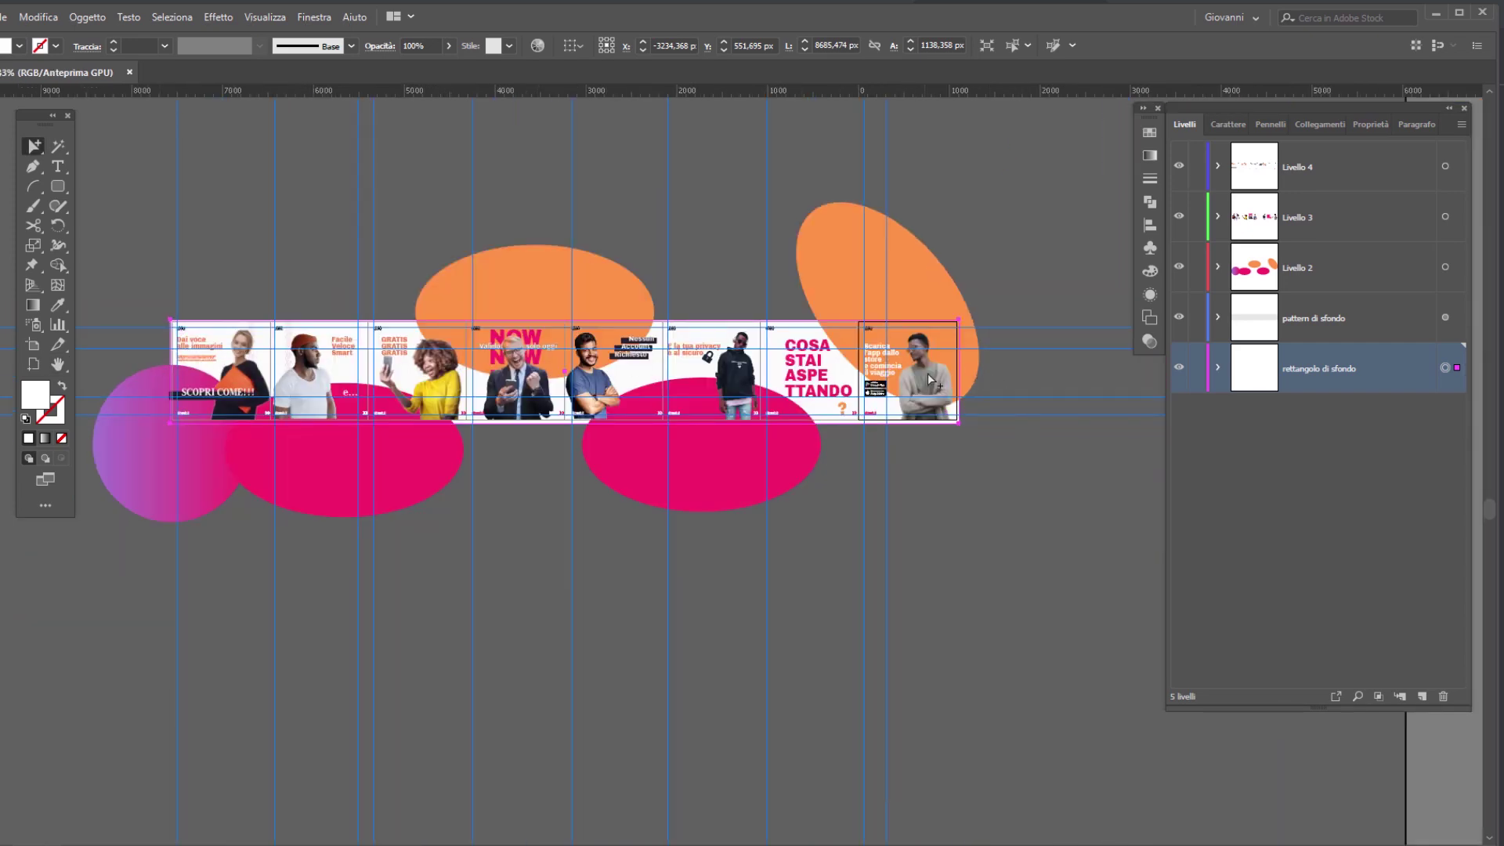
pyautogui.click(1445, 317)
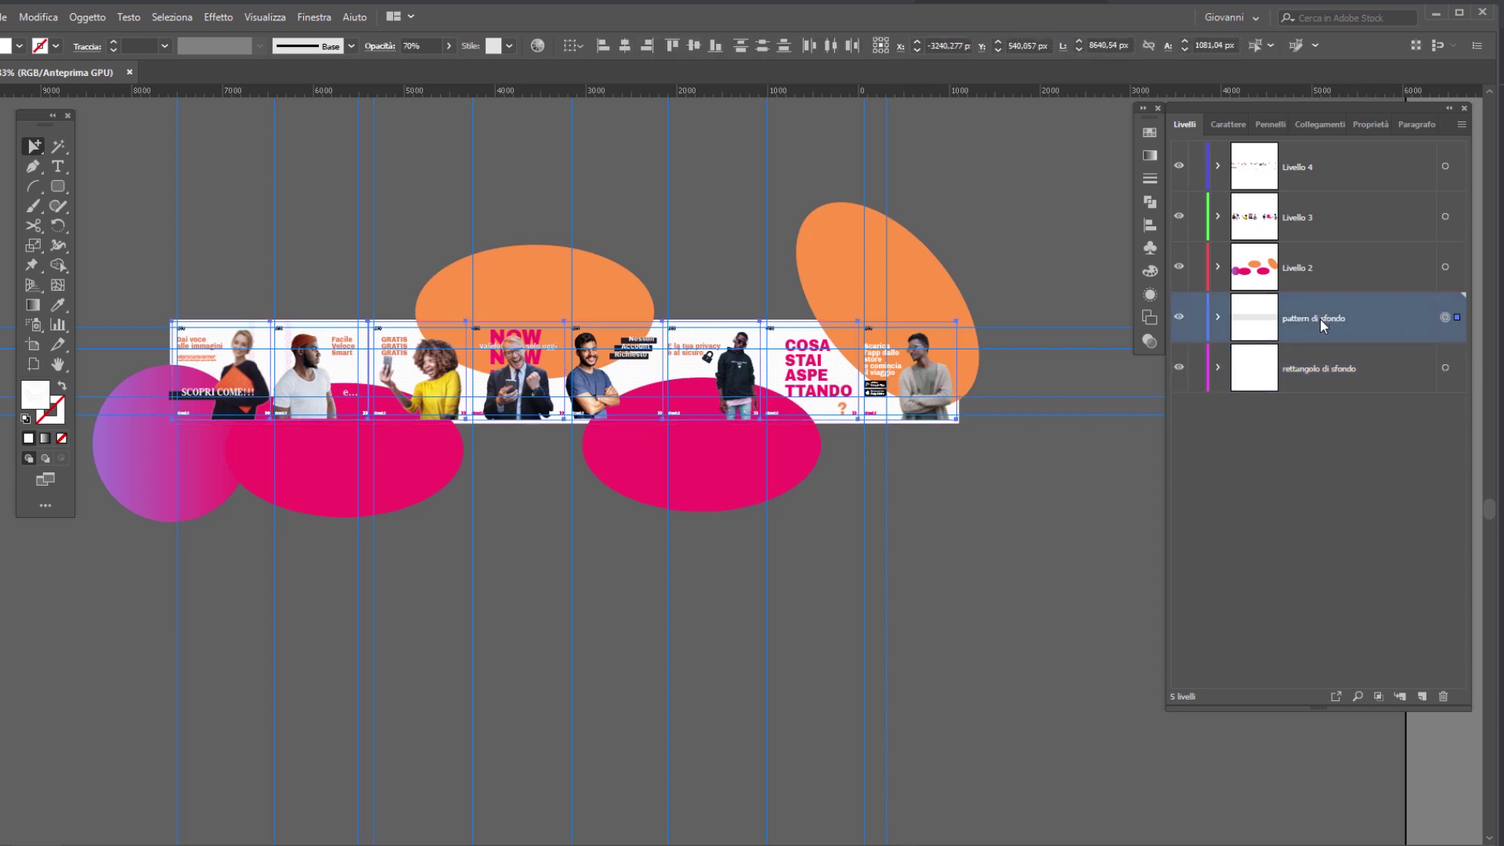
pyautogui.scroll(5, 122, 338)
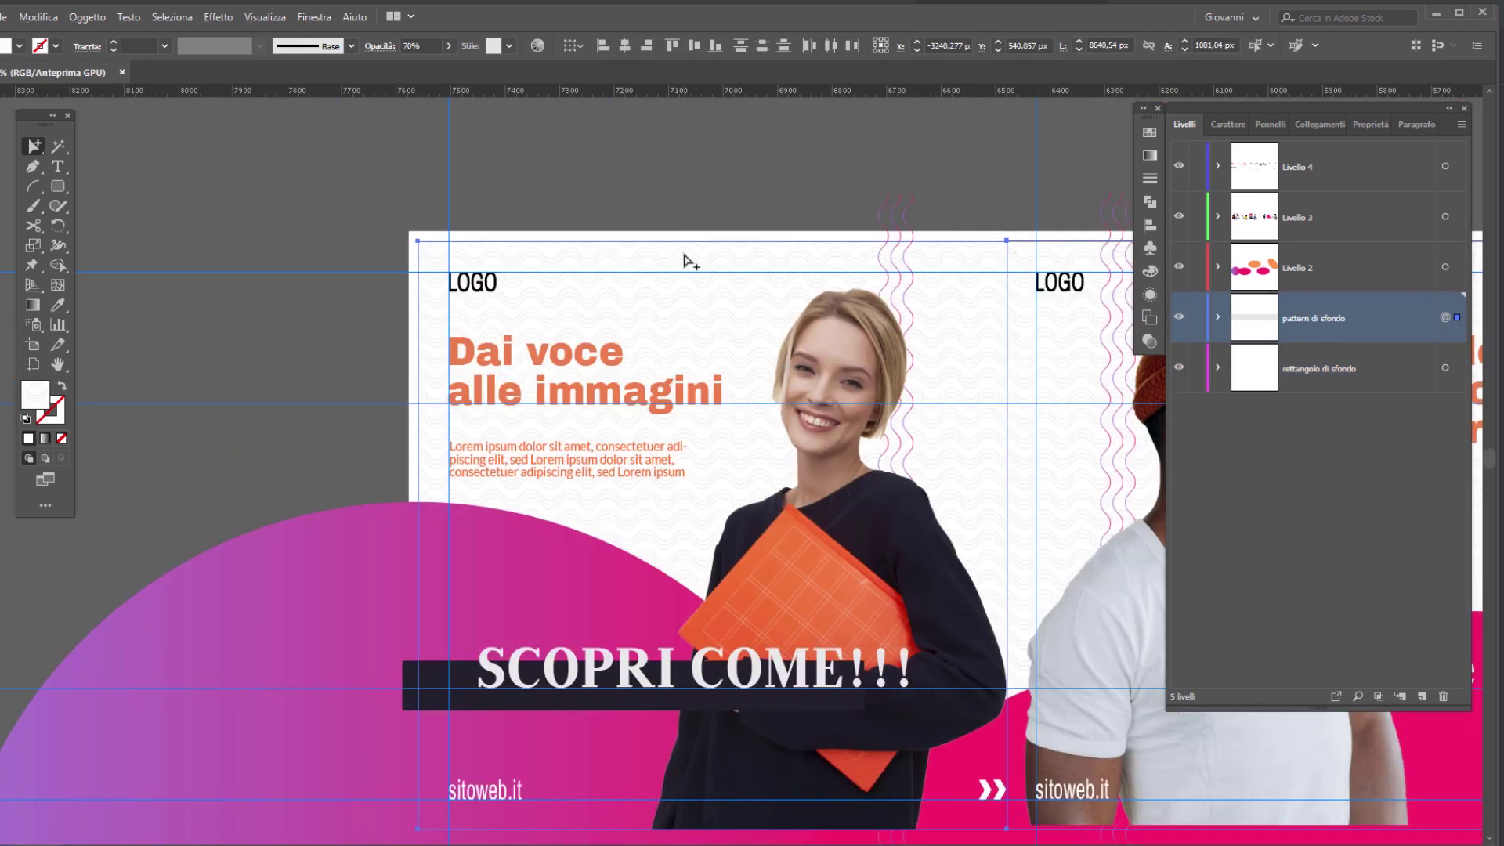
pyautogui.scroll(3, 668, 263)
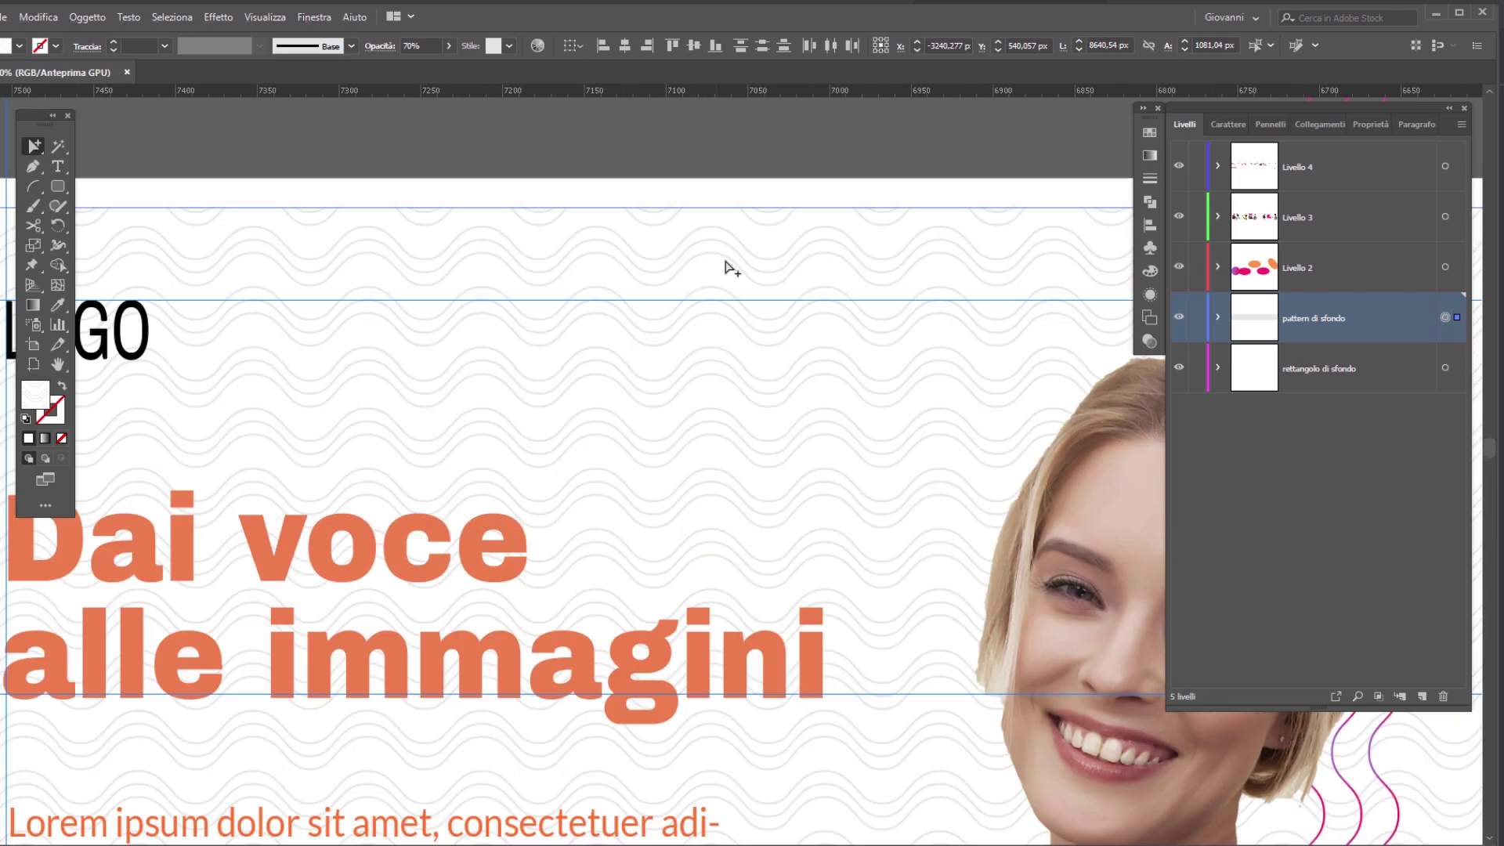
pyautogui.scroll(-3, 724, 265)
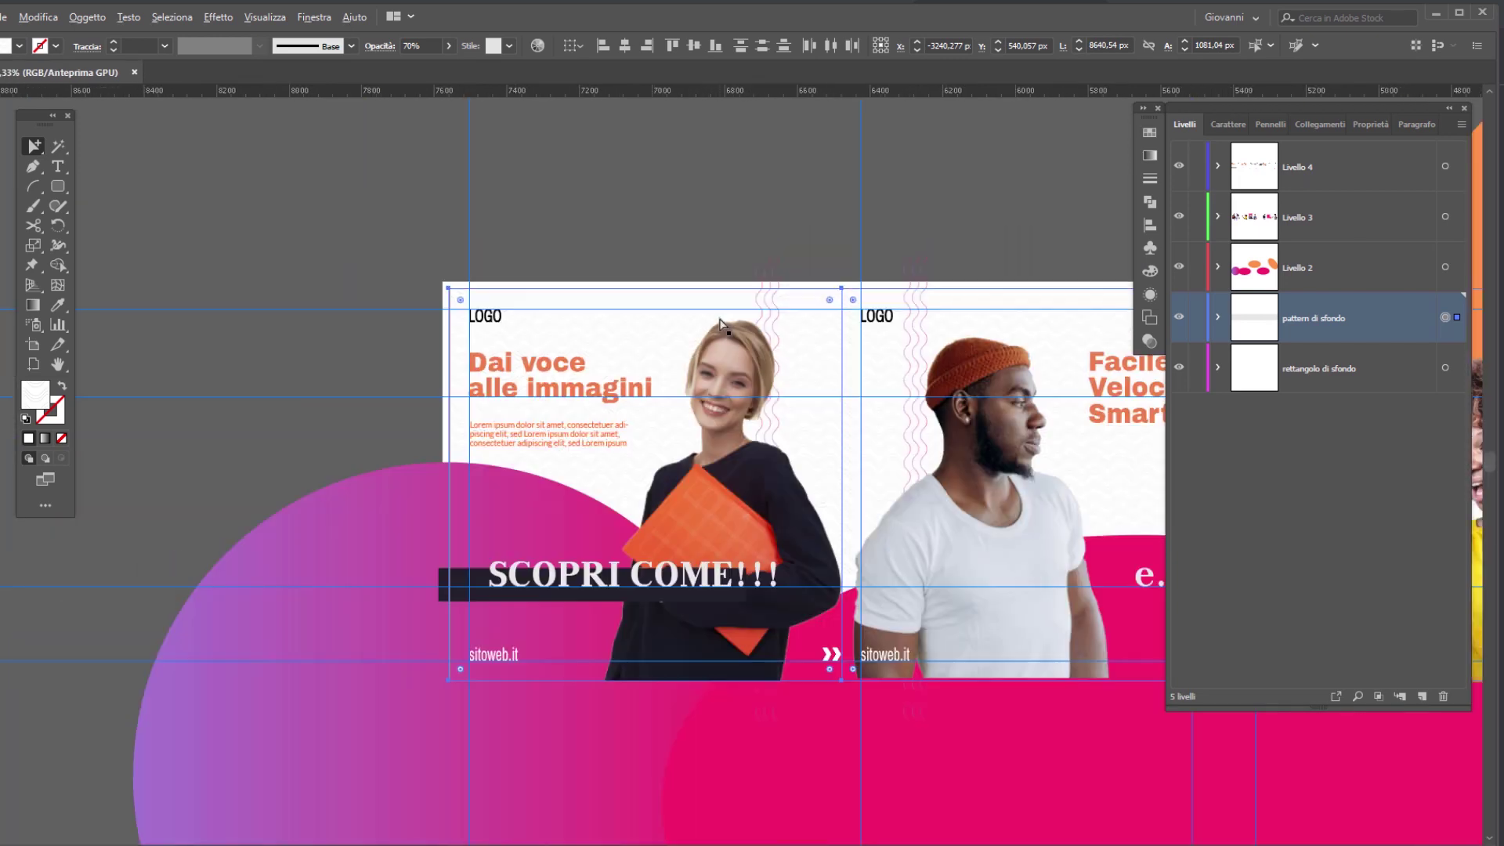
pyautogui.scroll(-2, 812, 325)
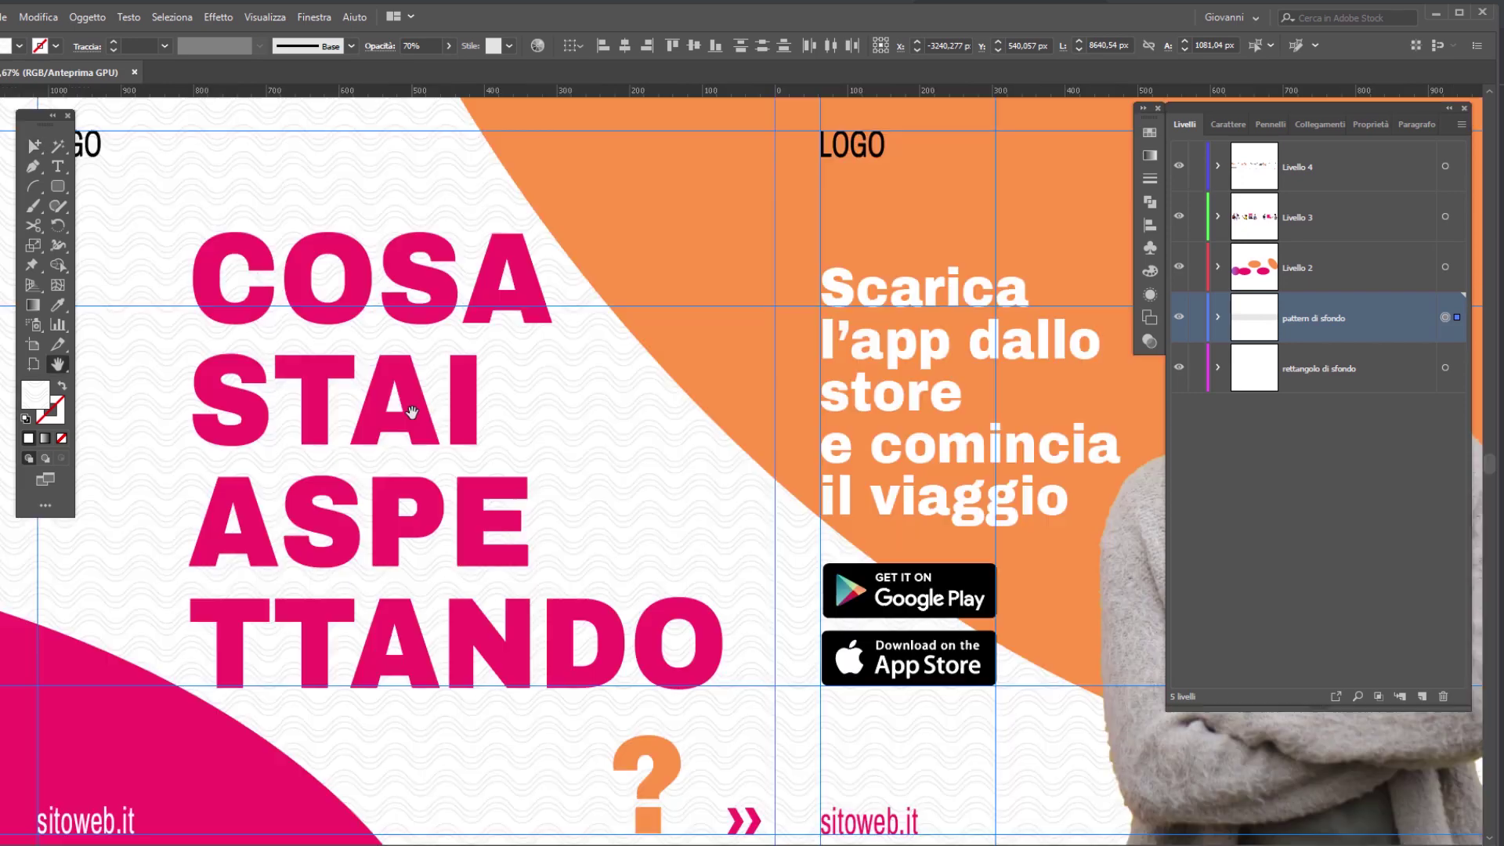
pyautogui.hscroll(3, 509, 454)
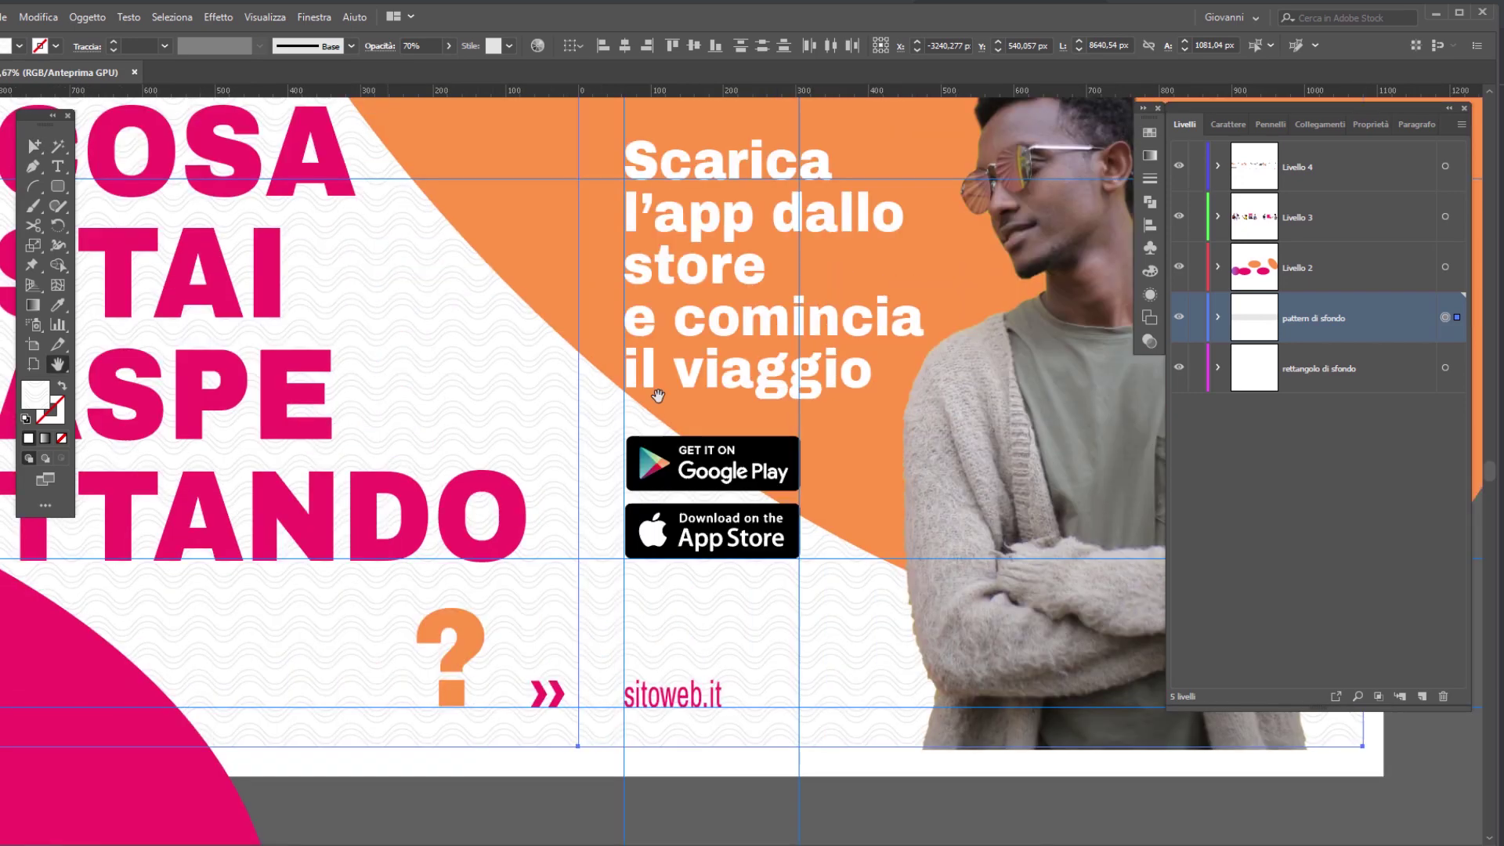
pyautogui.hscroll(5, 658, 395)
pyautogui.hscroll(2, 634, 532)
pyautogui.hscroll(-10, 634, 532)
pyautogui.hscroll(-10, 635, 532)
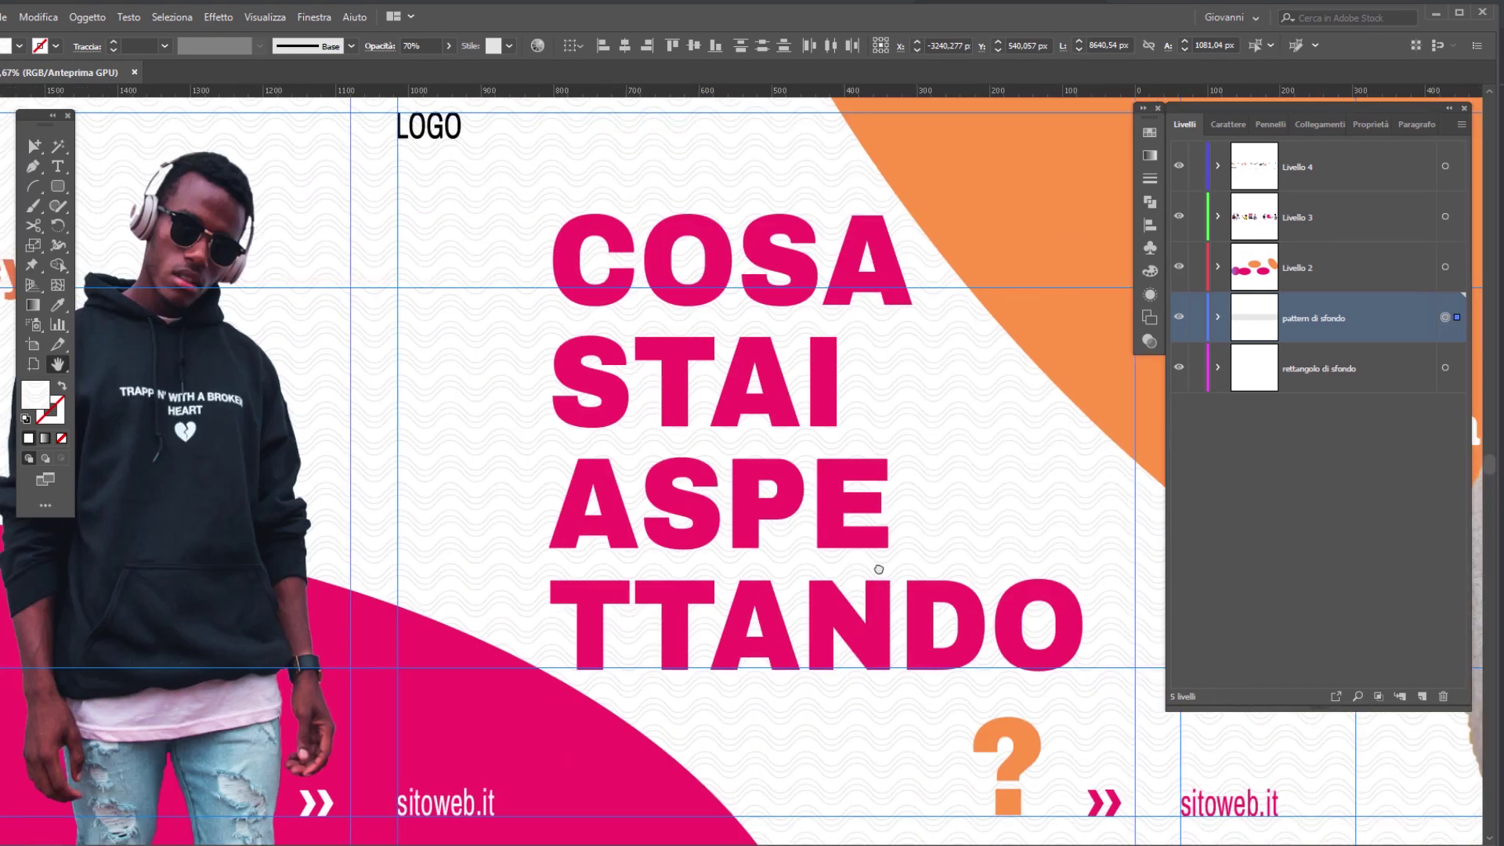
pyautogui.hscroll(-10, 862, 564)
pyautogui.hscroll(-10, 1159, 606)
pyautogui.hscroll(-10, 1159, 606)
pyautogui.hscroll(-10, 862, 619)
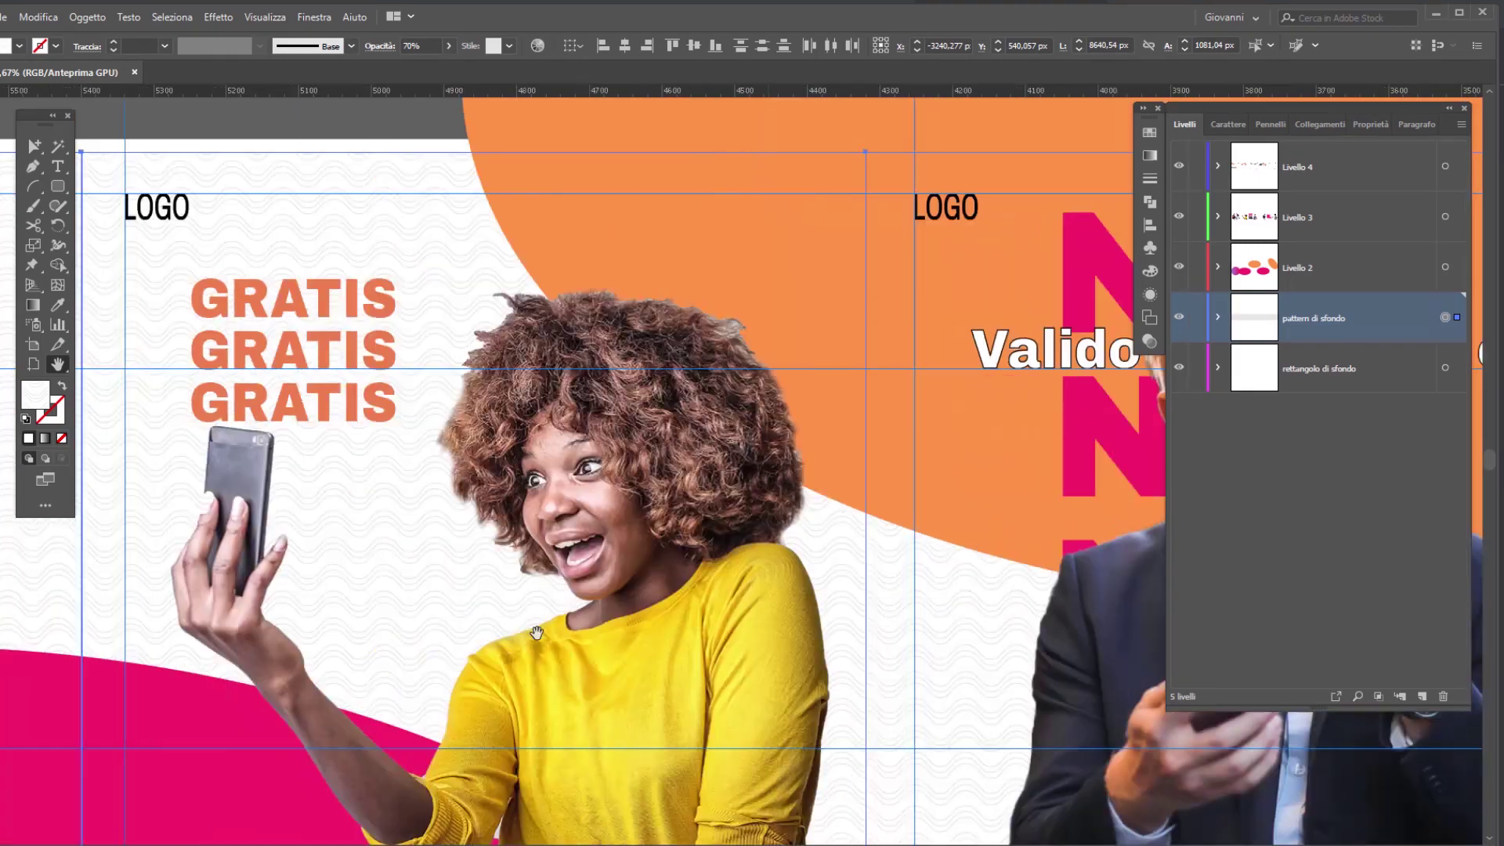
pyautogui.hscroll(-10, 621, 627)
pyautogui.hscroll(-8, 671, 631)
pyautogui.moveTo(775, 634); pyautogui.dragTo(839, 608)
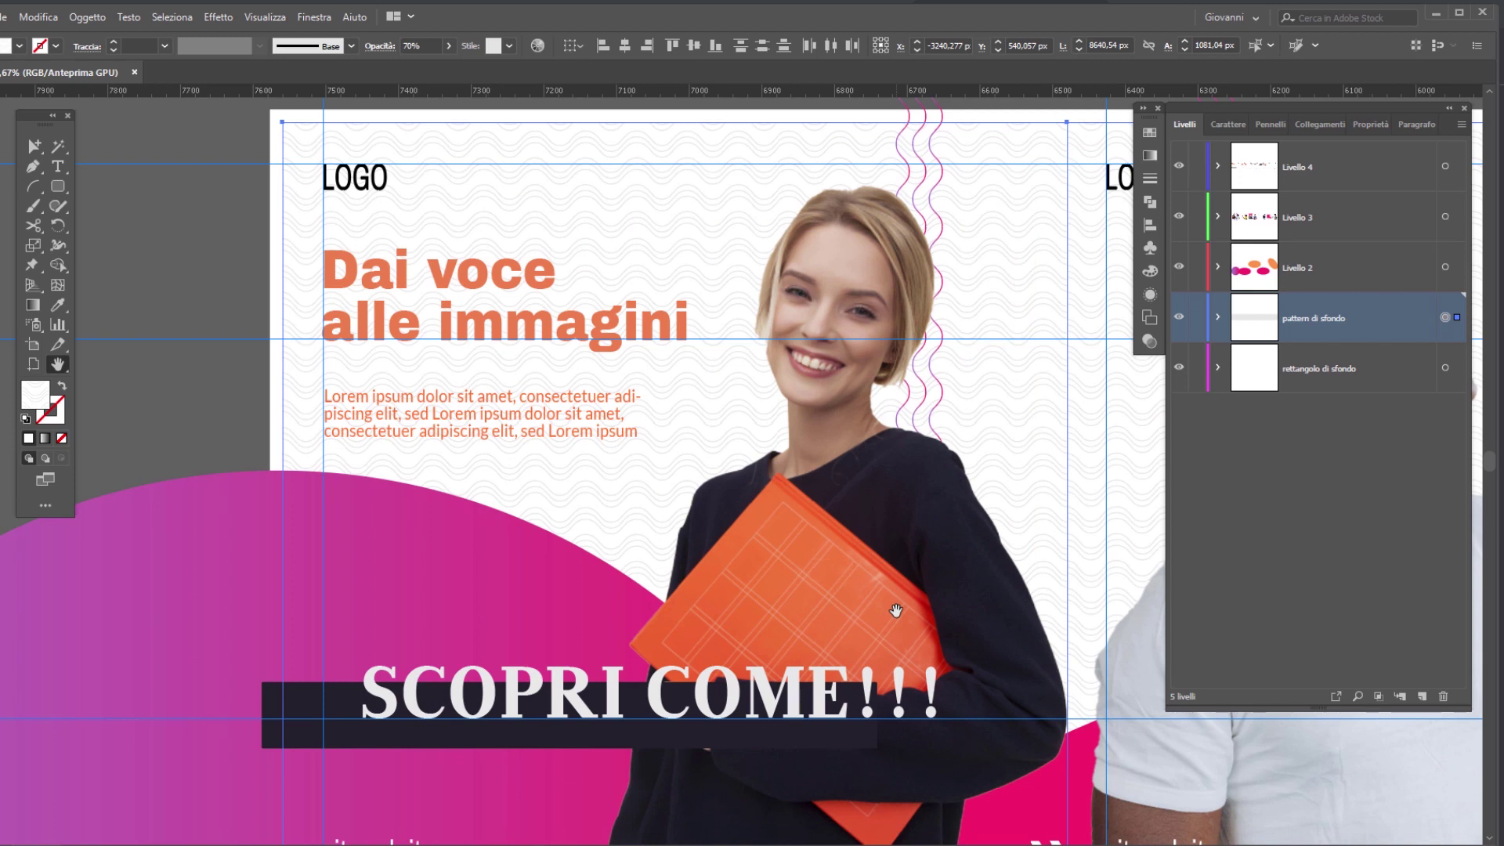
# Target Livello 2, briefly expand it, and collapse it again in the Layers panel
pyautogui.click(1445, 267)
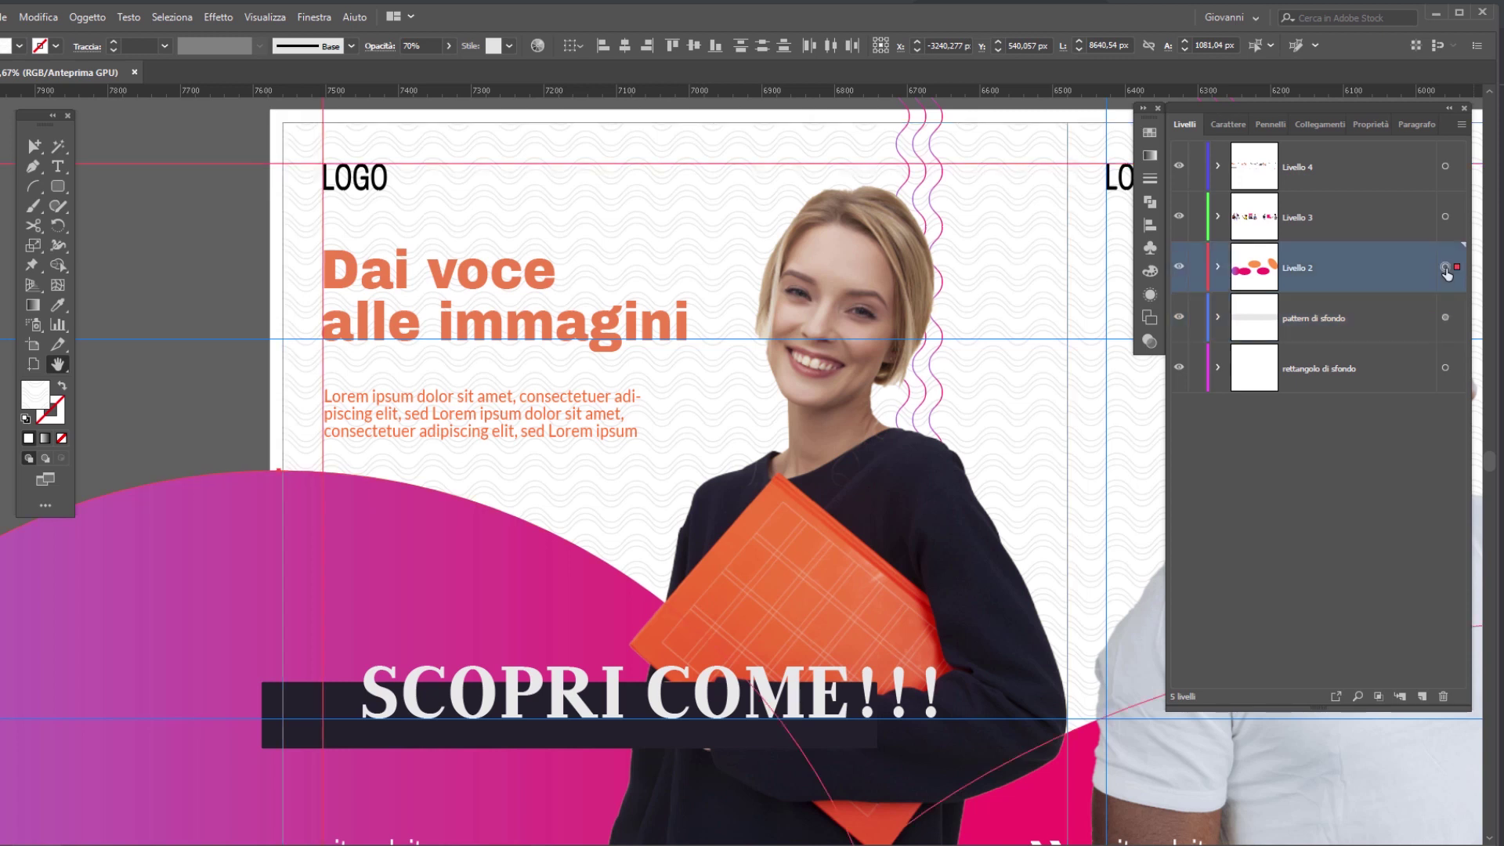
pyautogui.click(1218, 268)
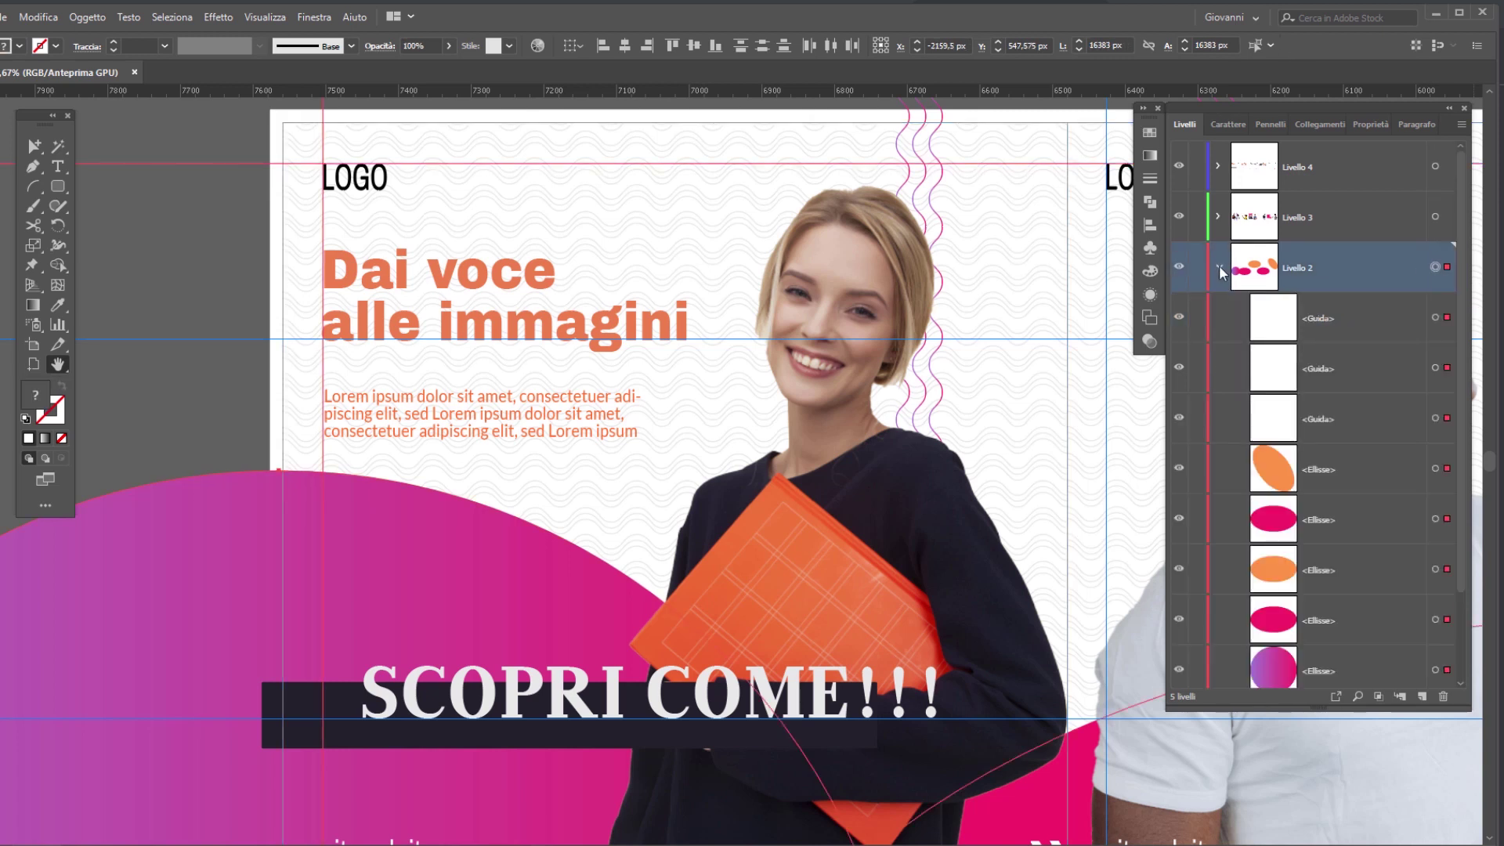
pyautogui.click(1218, 267)
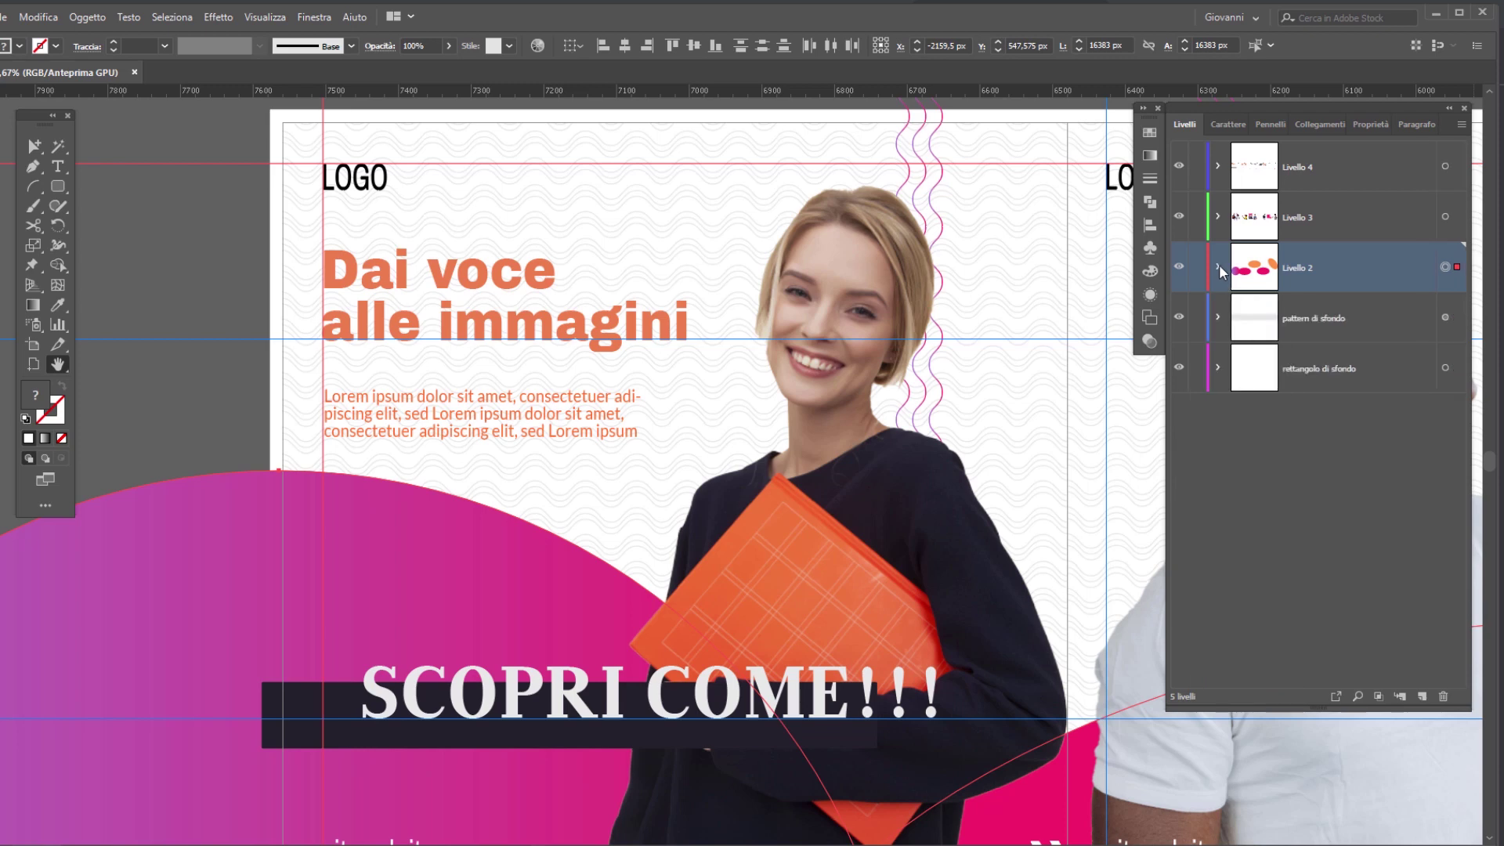
# Zoom out and pan right to the closing COSA STAI ASPETTANDO and app-download panels
pyautogui.hotkey('ctrl', '-')
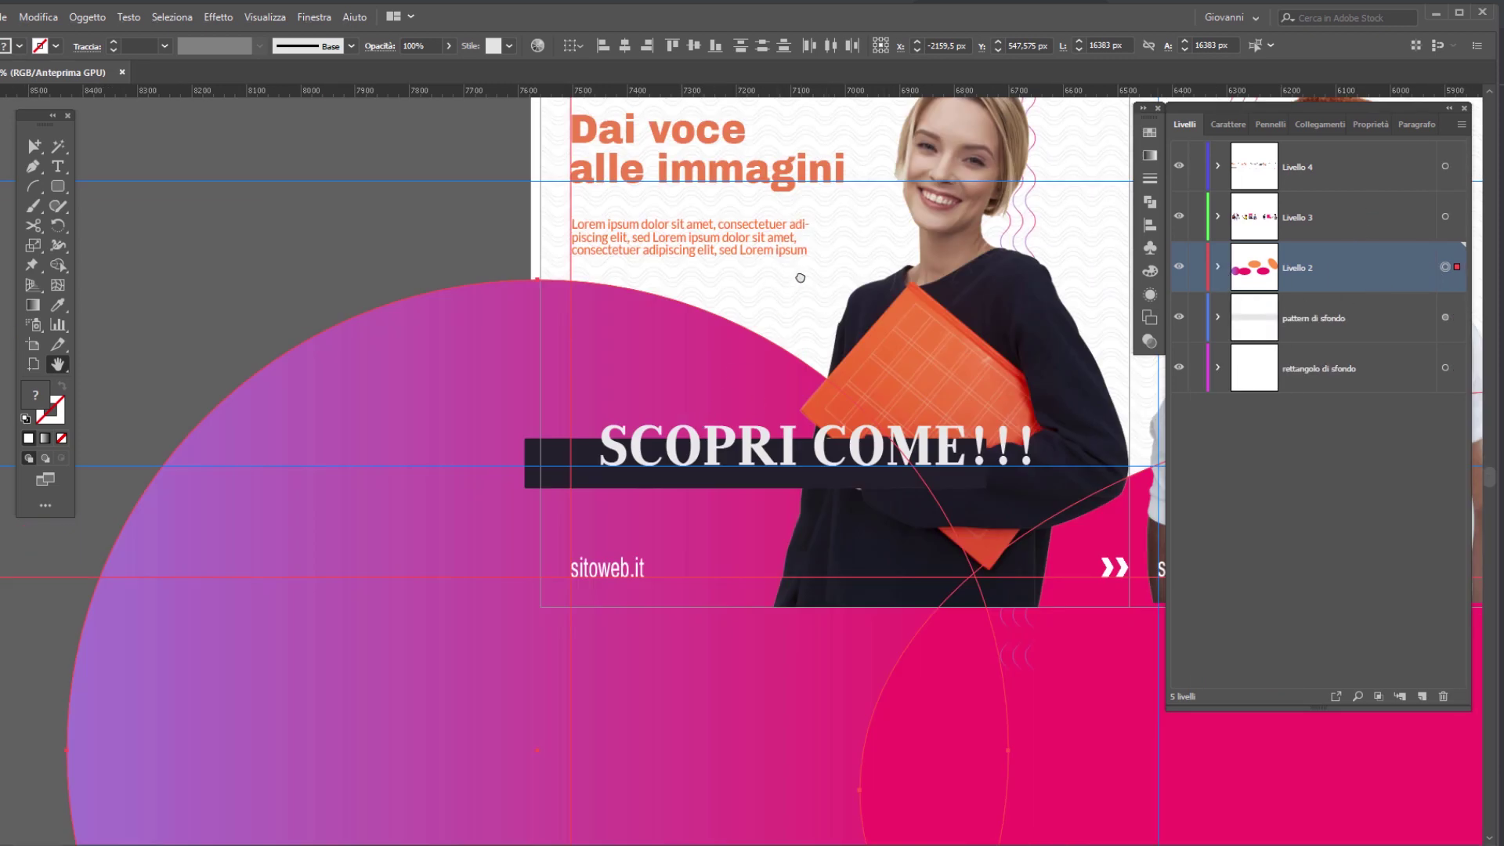
pyautogui.moveTo(814, 247); pyautogui.dragTo(633, 337)
pyautogui.hotkey('ctrl', '-')
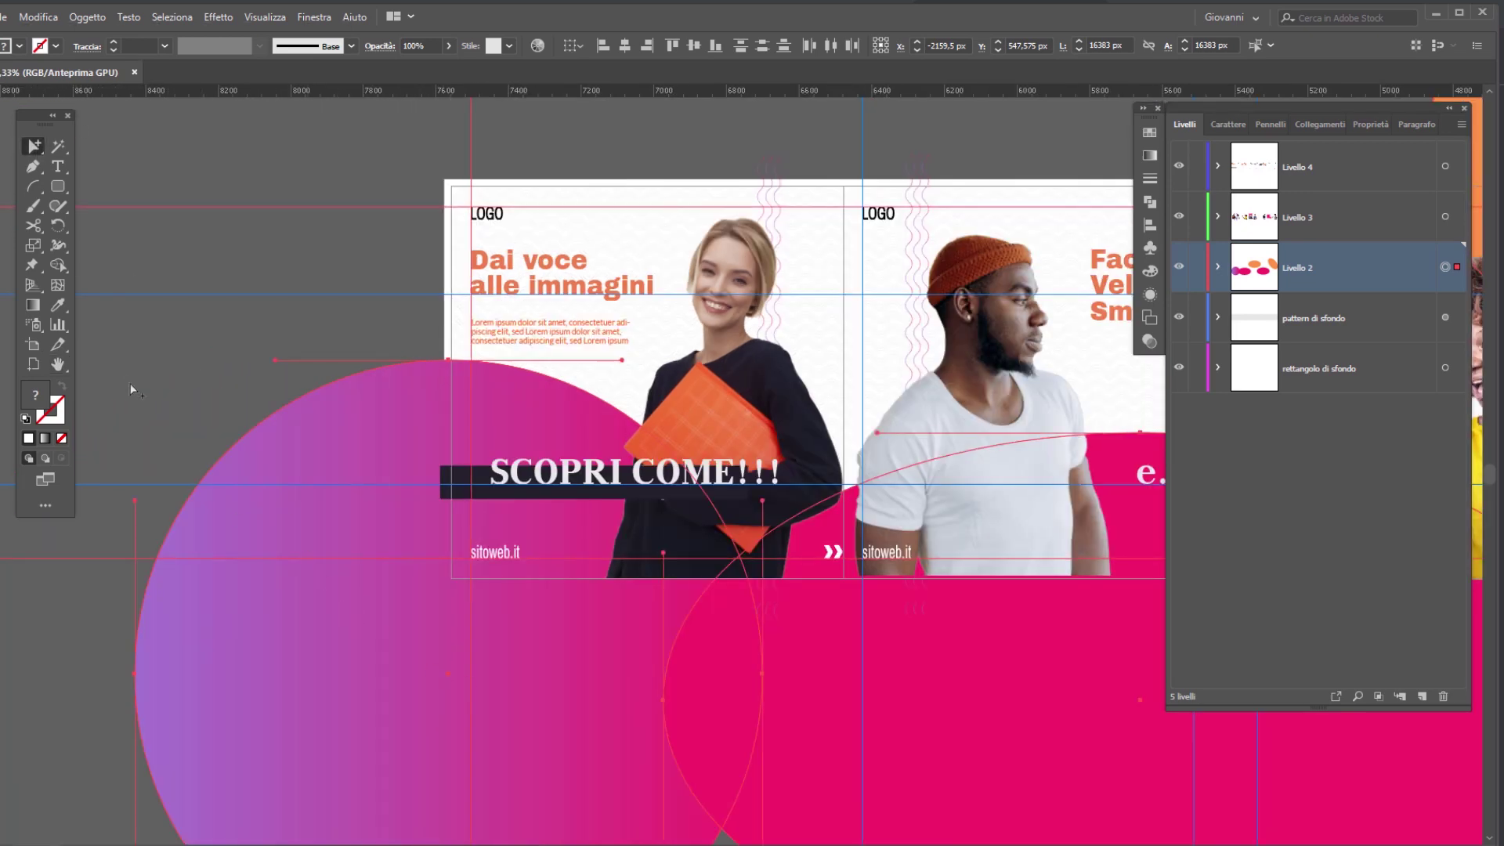
pyautogui.press('a')
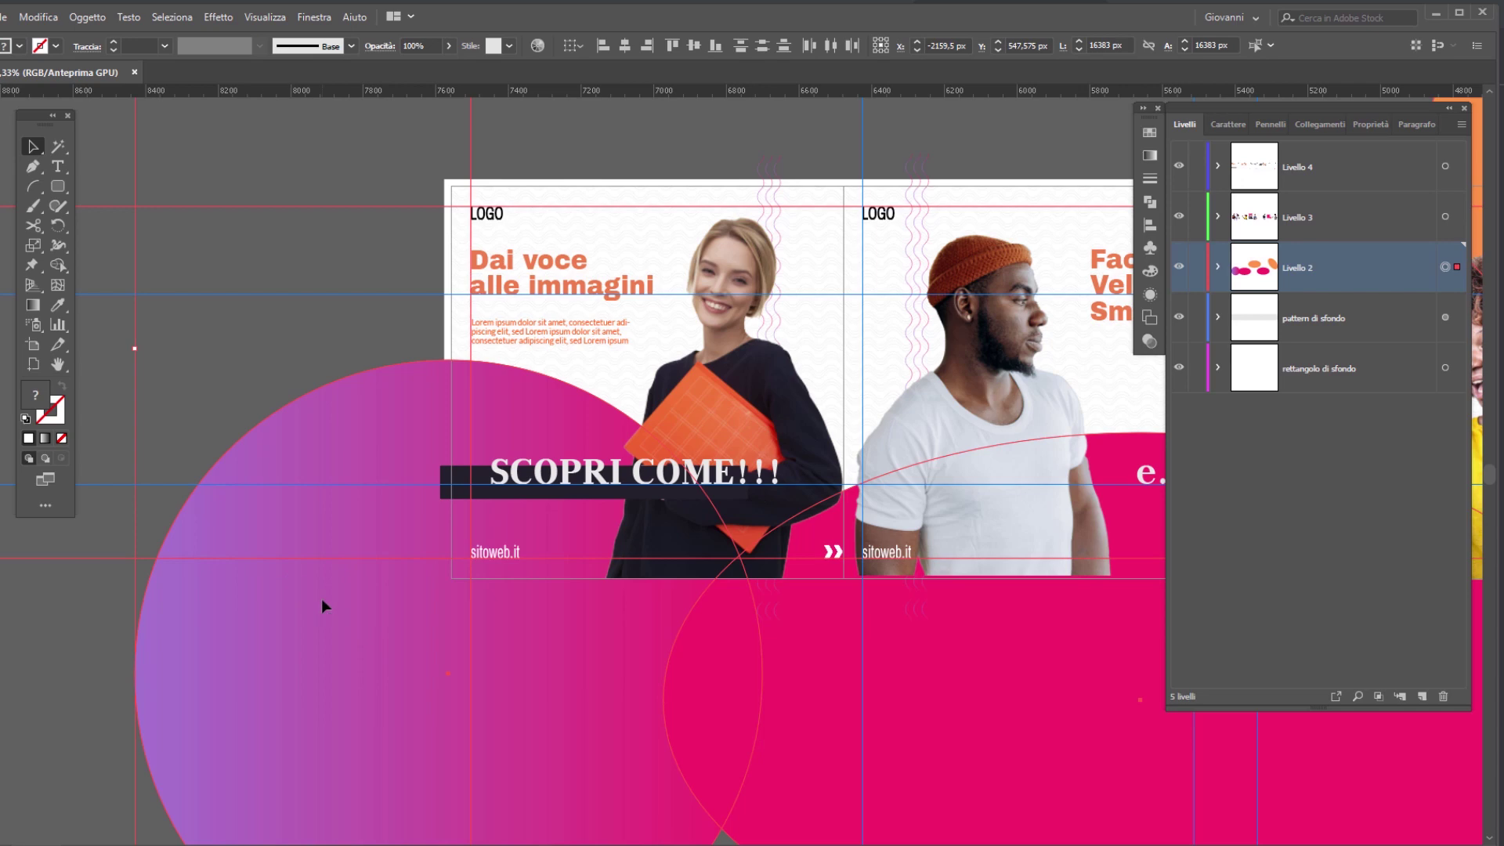
pyautogui.click(312, 351)
pyautogui.hotkey('ctrl', '-')
pyautogui.hotkey('ctrl', '-')
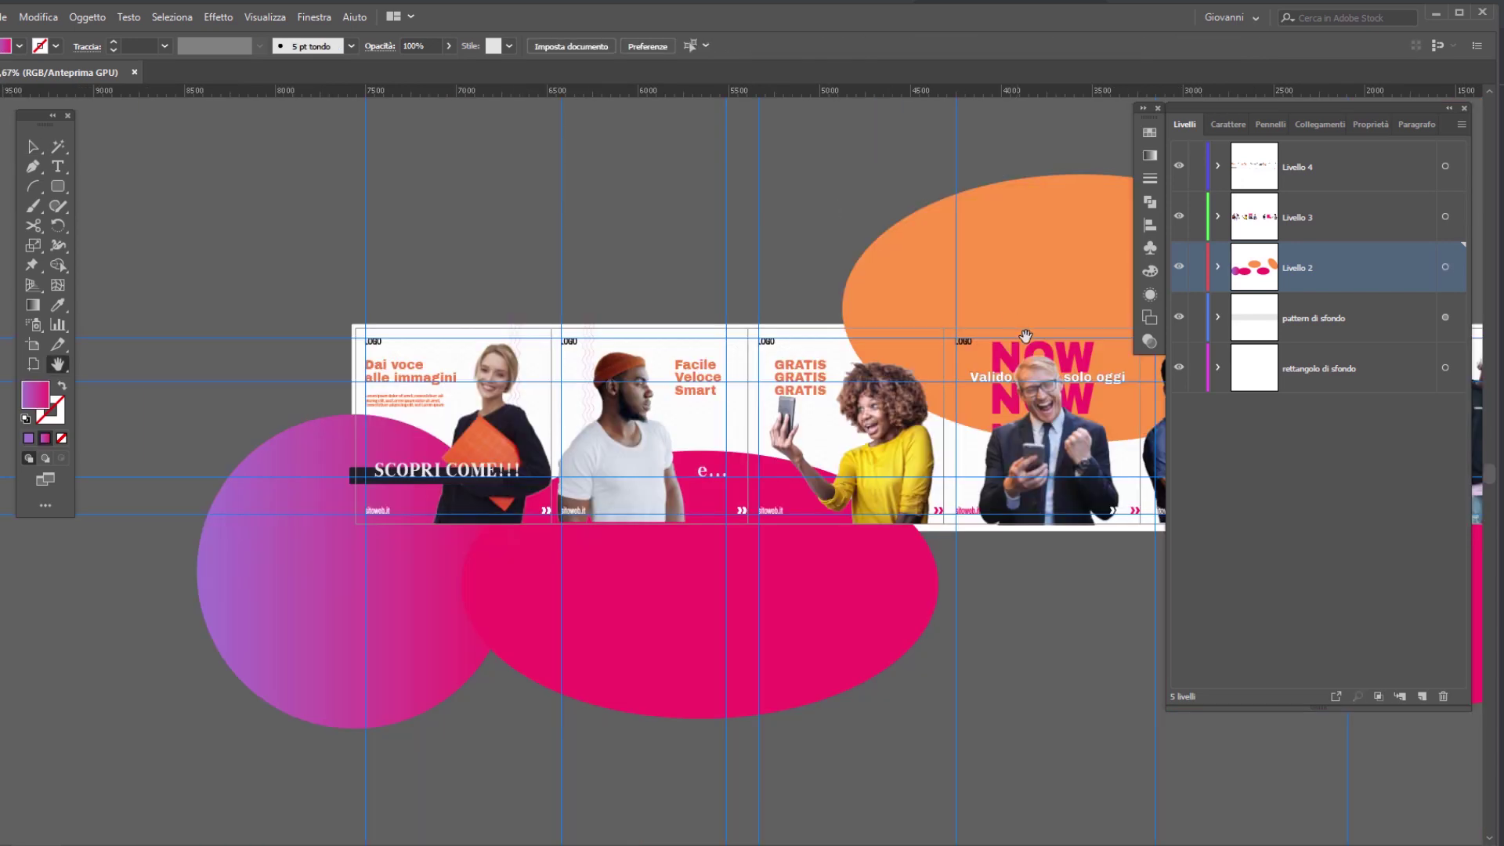
pyautogui.moveTo(987, 392); pyautogui.dragTo(611, 466)
pyautogui.hscroll(2, 839, 403)
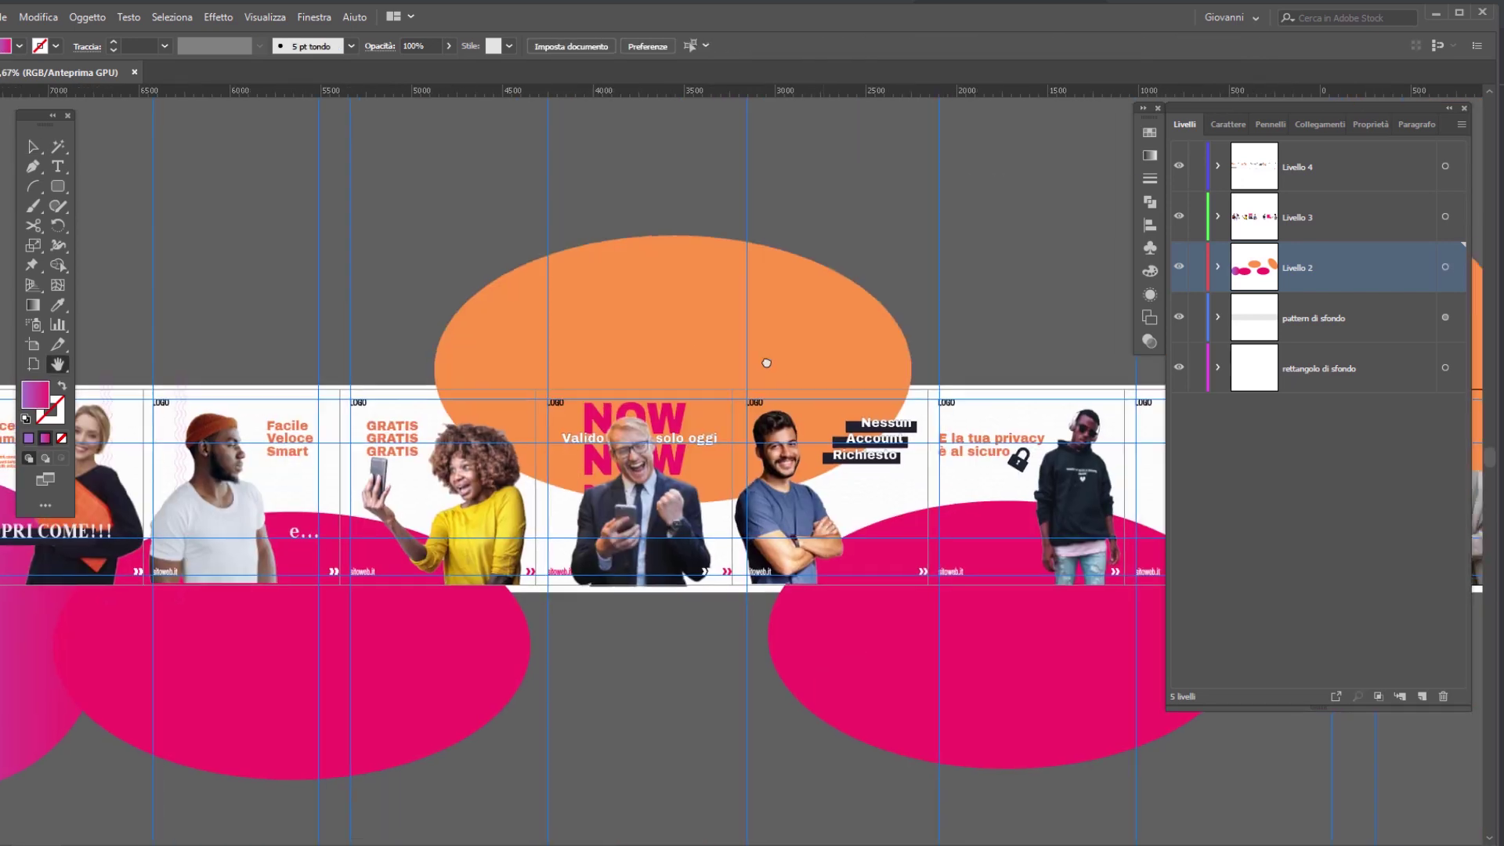
pyautogui.hscroll(3, 893, 493)
pyautogui.hscroll(3, 901, 595)
pyautogui.hscroll(6, 985, 587)
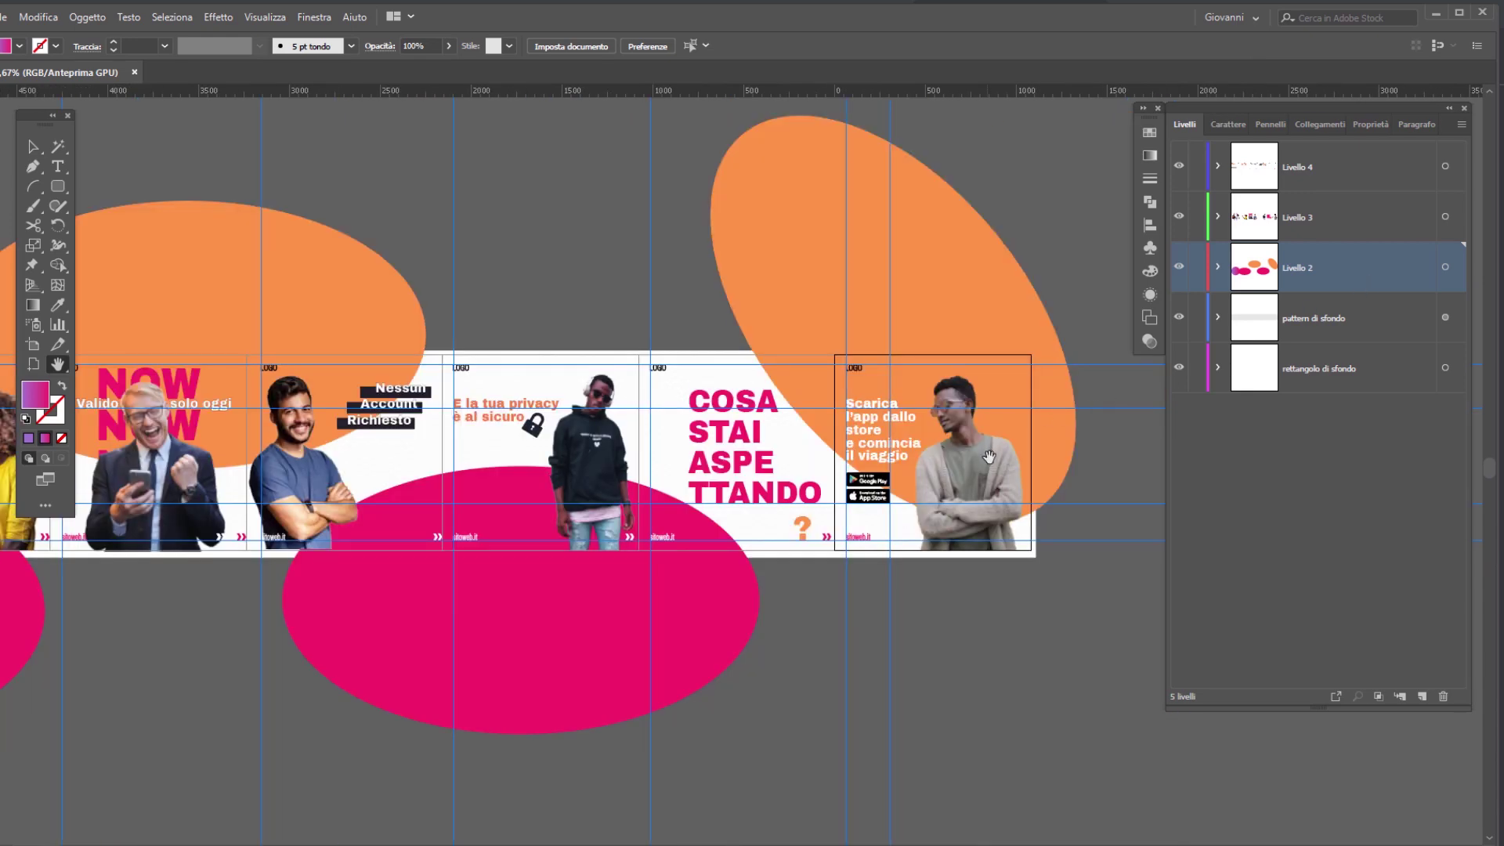
pyautogui.scroll(1, 629, 526)
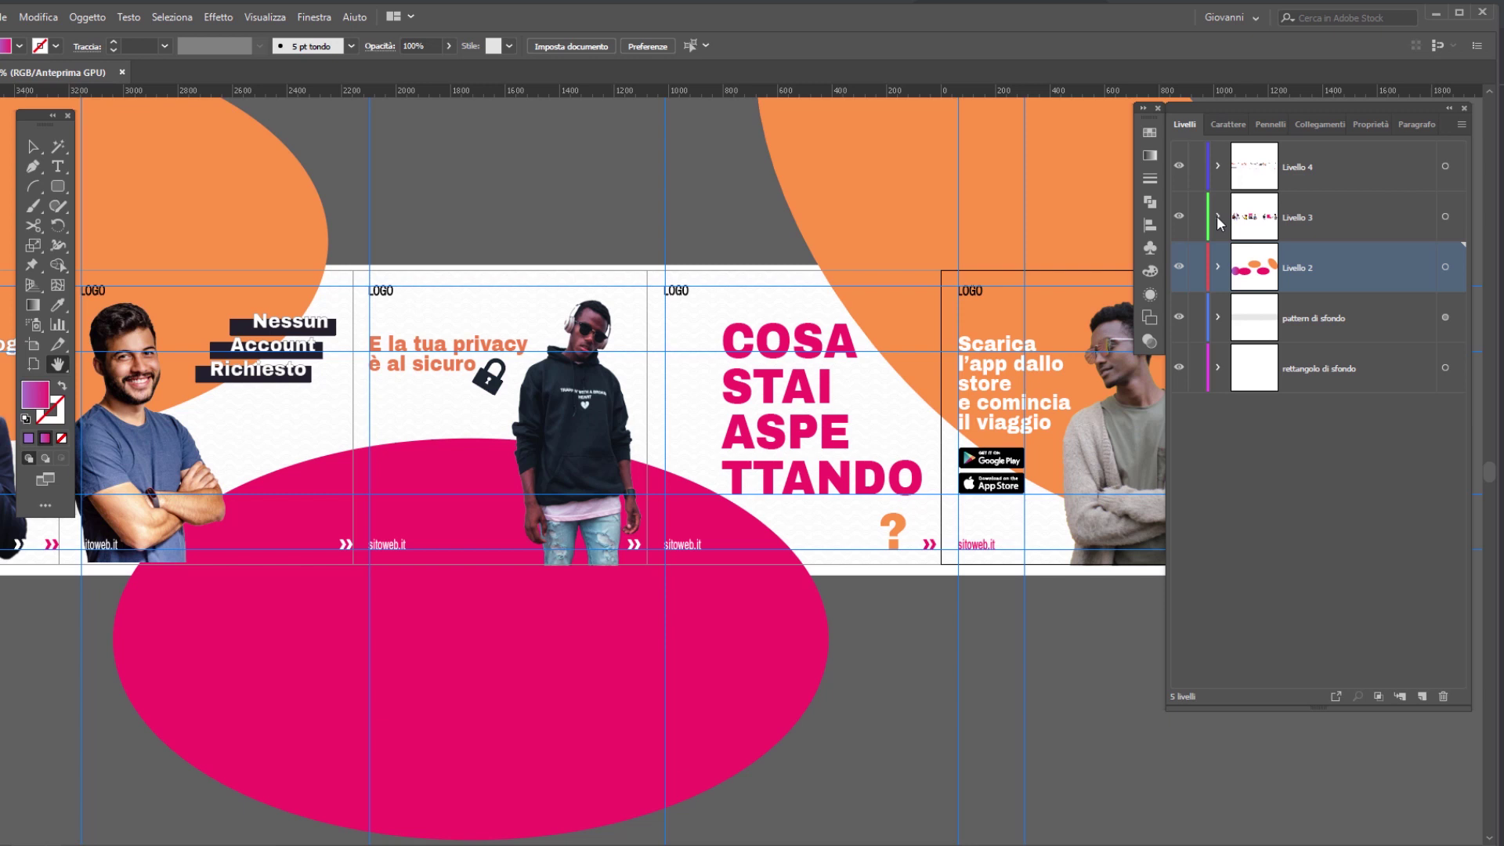
# Collapse Livello 3 in the Layers panel and make it the active layer
pyautogui.click(1217, 216)
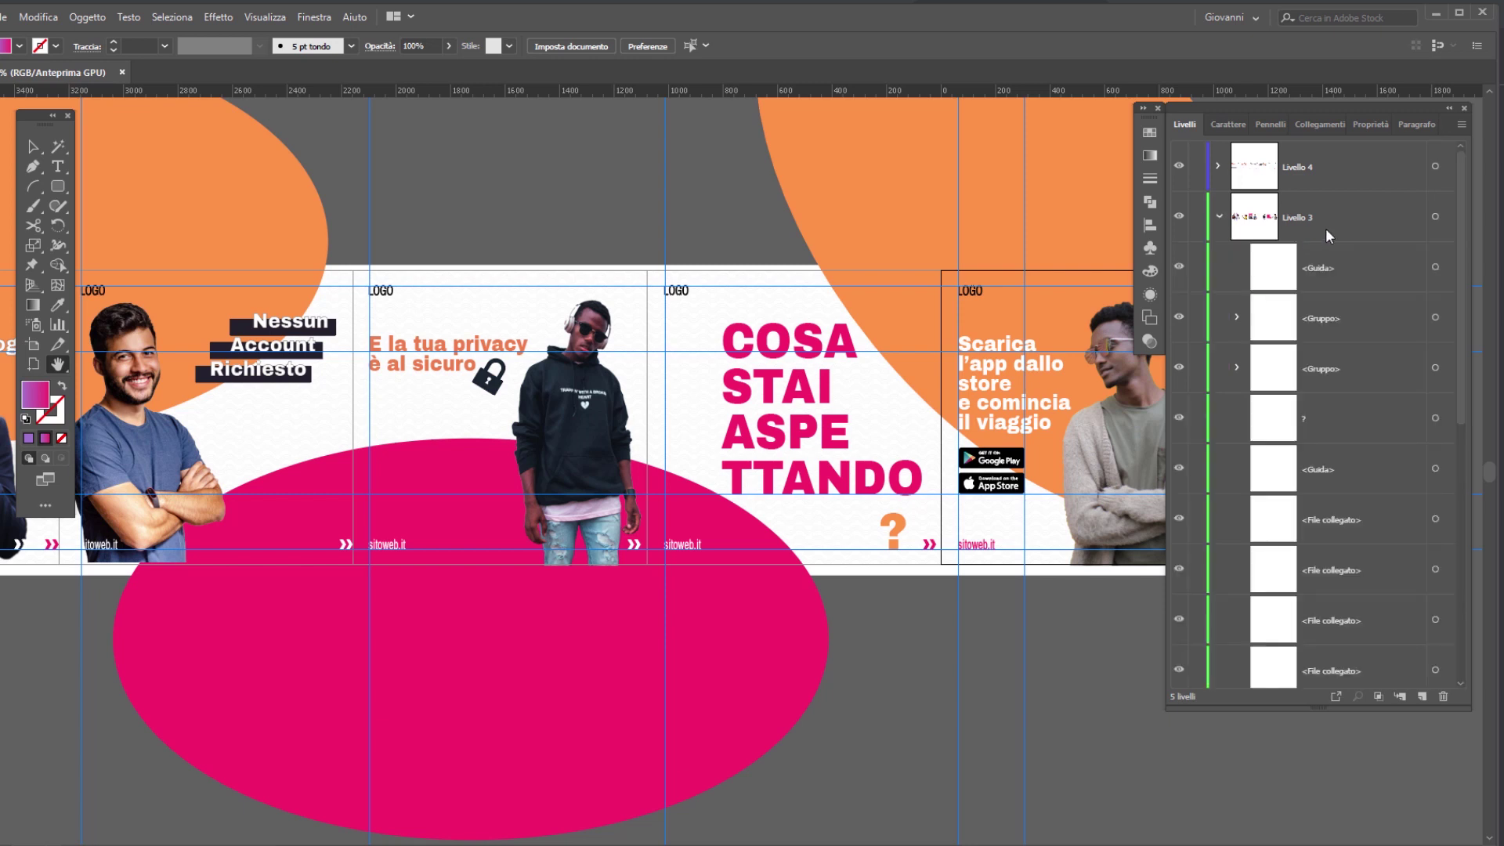
pyautogui.click(1329, 225)
pyautogui.scroll(-5, 1327, 224)
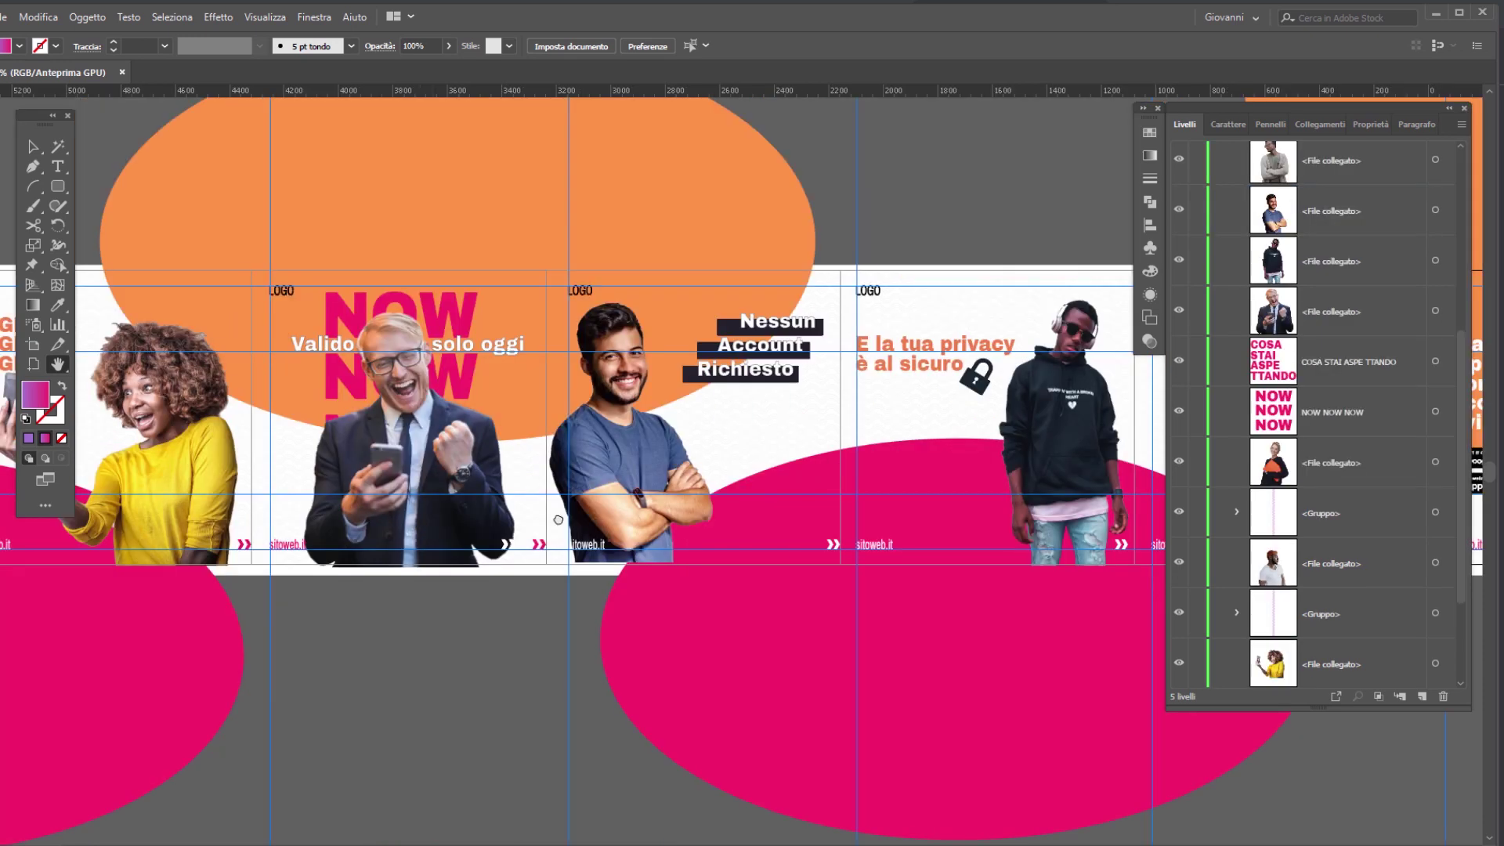
pyautogui.hscroll(-15, 541, 519)
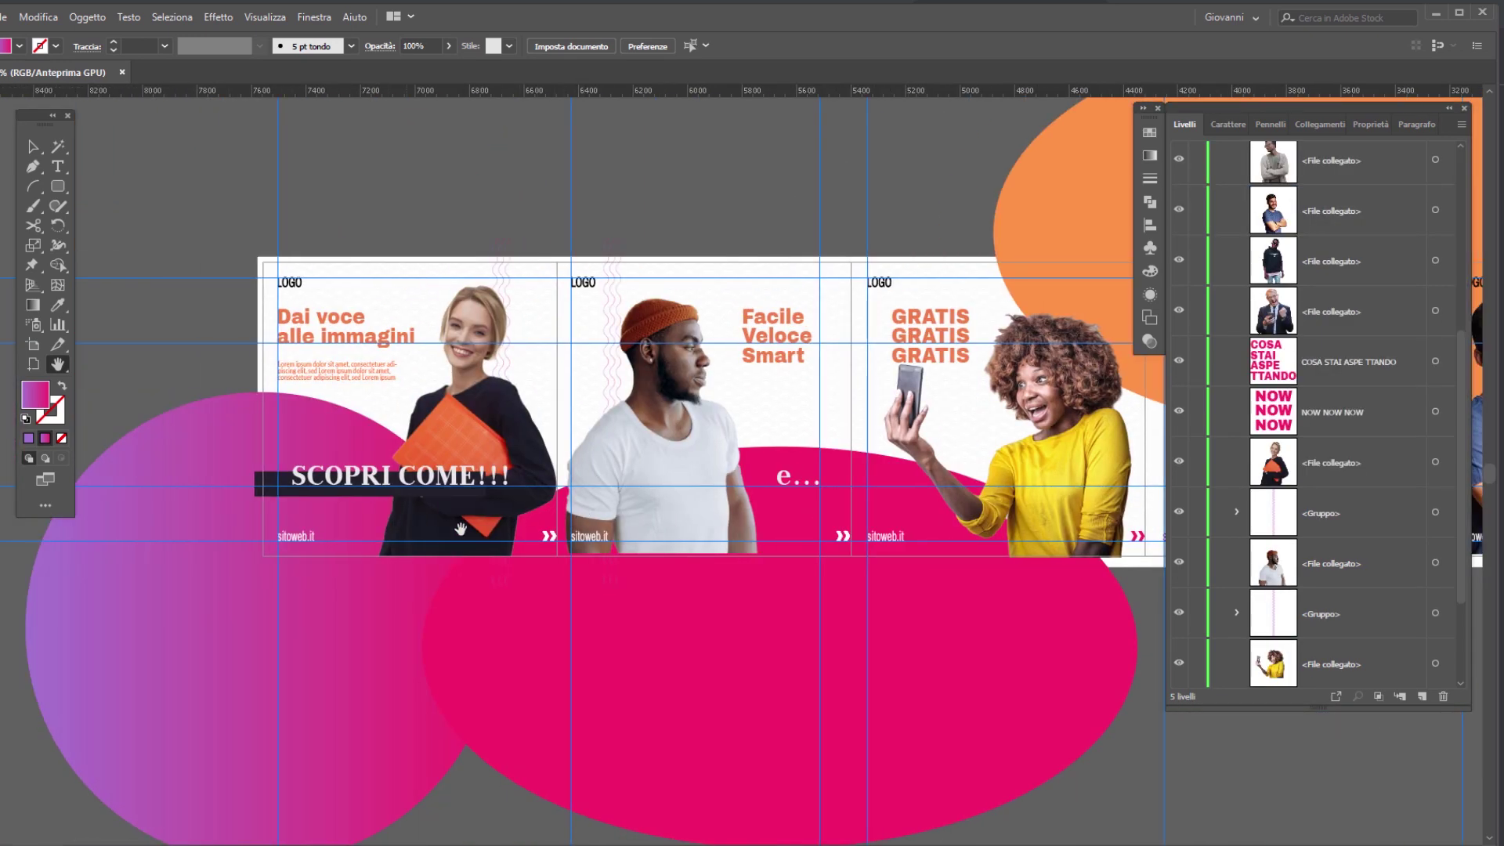
# Pan through the artboards back to the opening panels, then deselect everything
pyautogui.hscroll(3, 710, 534)
pyautogui.hscroll(3, 878, 580)
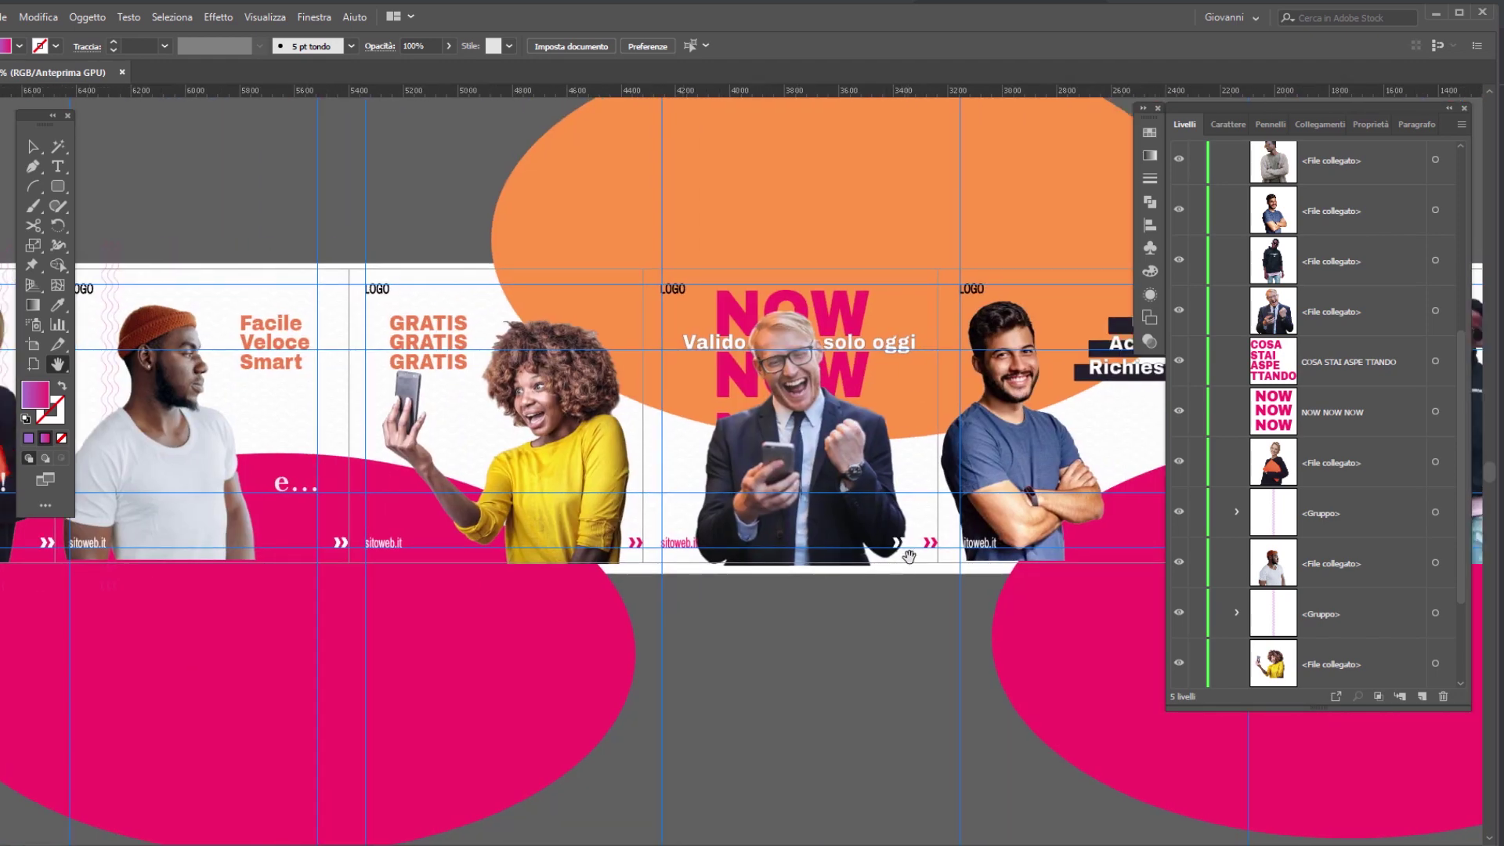
pyautogui.hscroll(2, 893, 564)
pyautogui.hscroll(3, 794, 557)
pyautogui.hscroll(8, 795, 556)
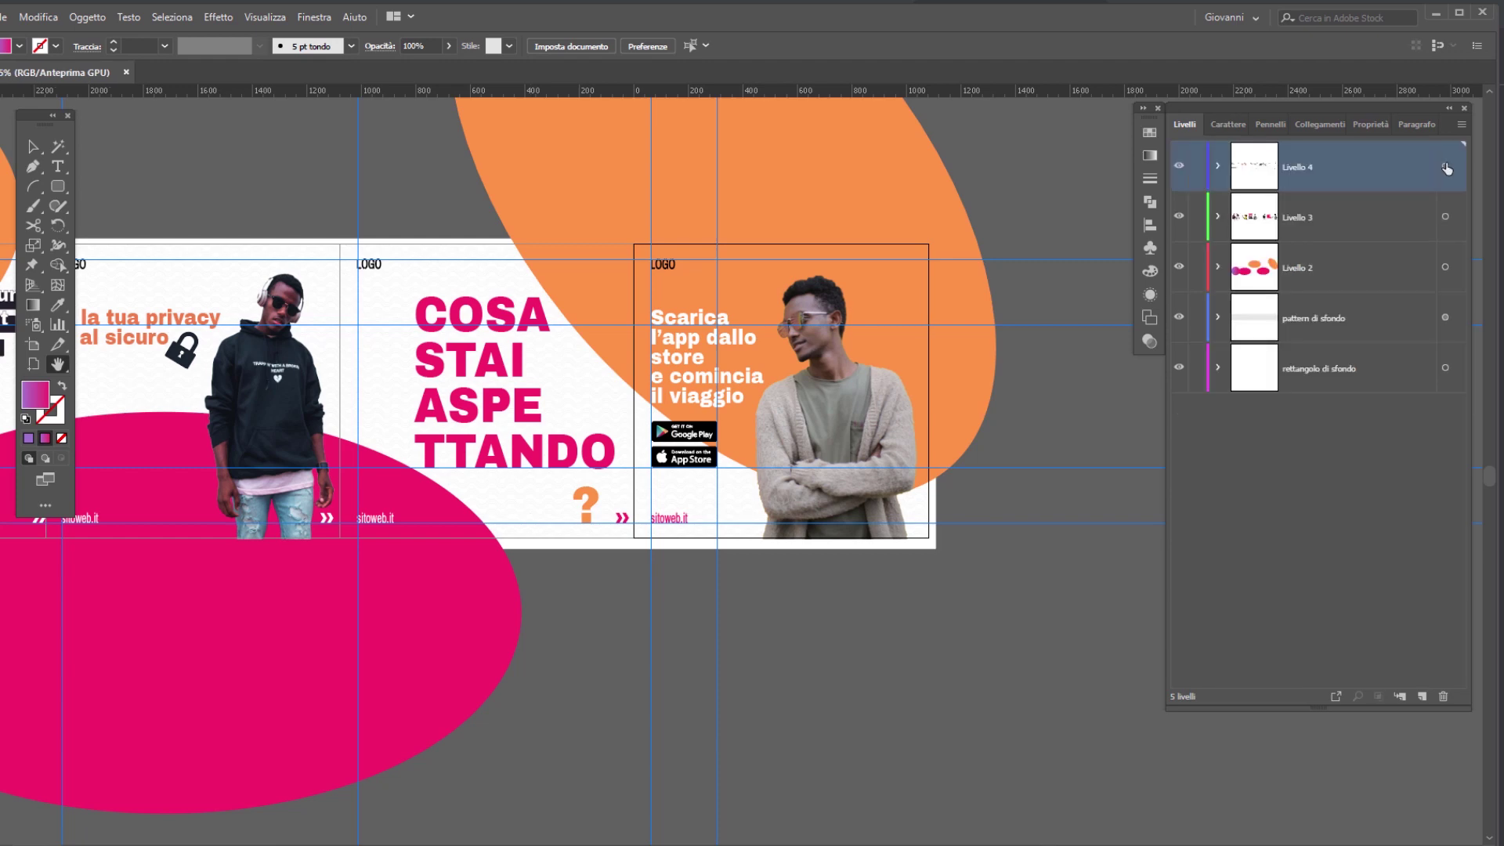
pyautogui.hscroll(-4, 628, 685)
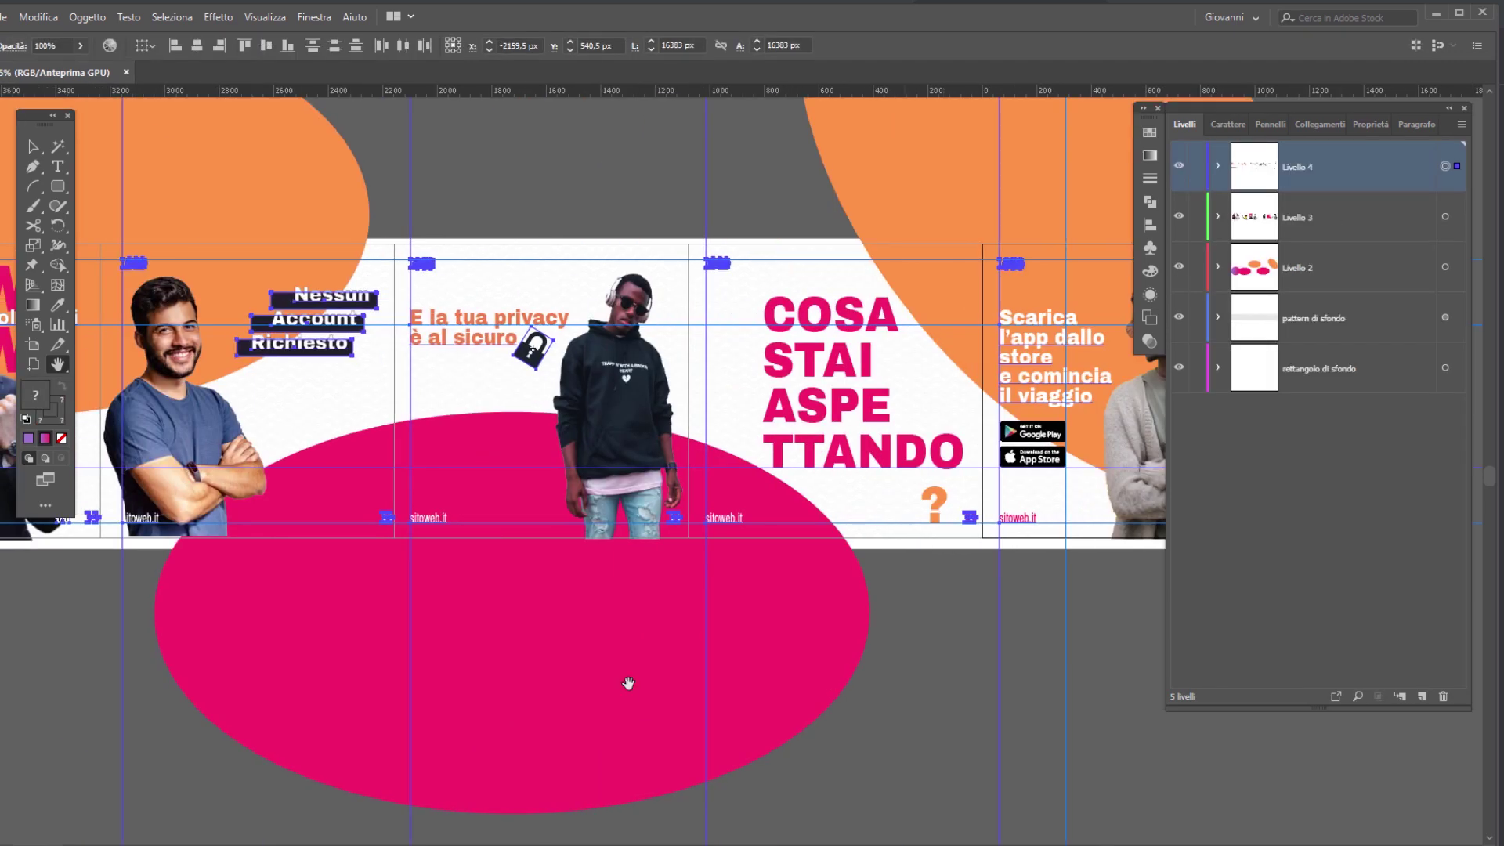
pyautogui.hscroll(-4, 571, 699)
pyautogui.hscroll(-4, 734, 699)
pyautogui.hscroll(-6, 734, 699)
pyautogui.hscroll(-4, 772, 598)
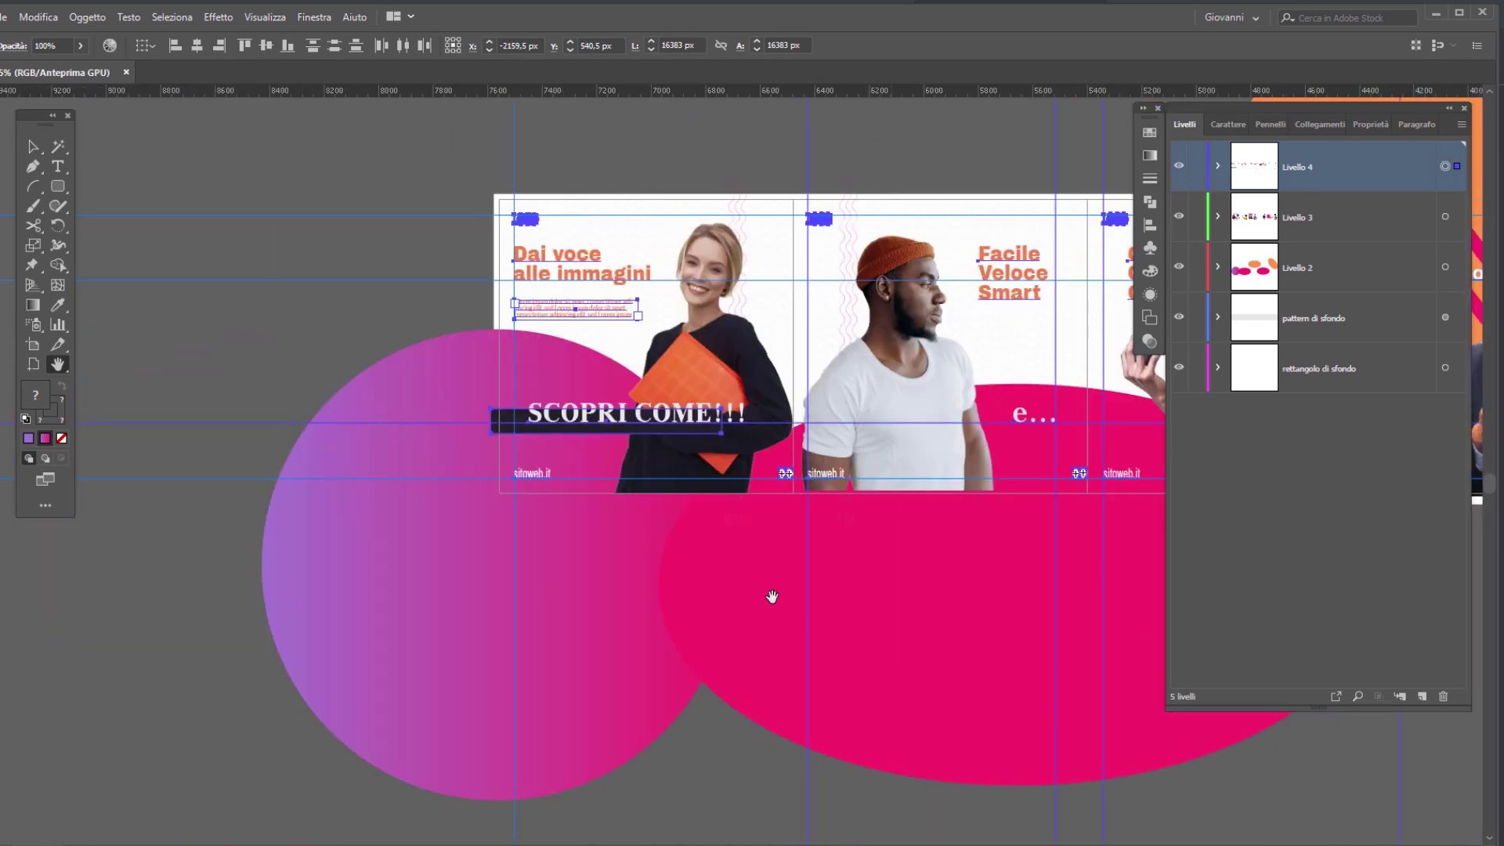
pyautogui.click(351, 251)
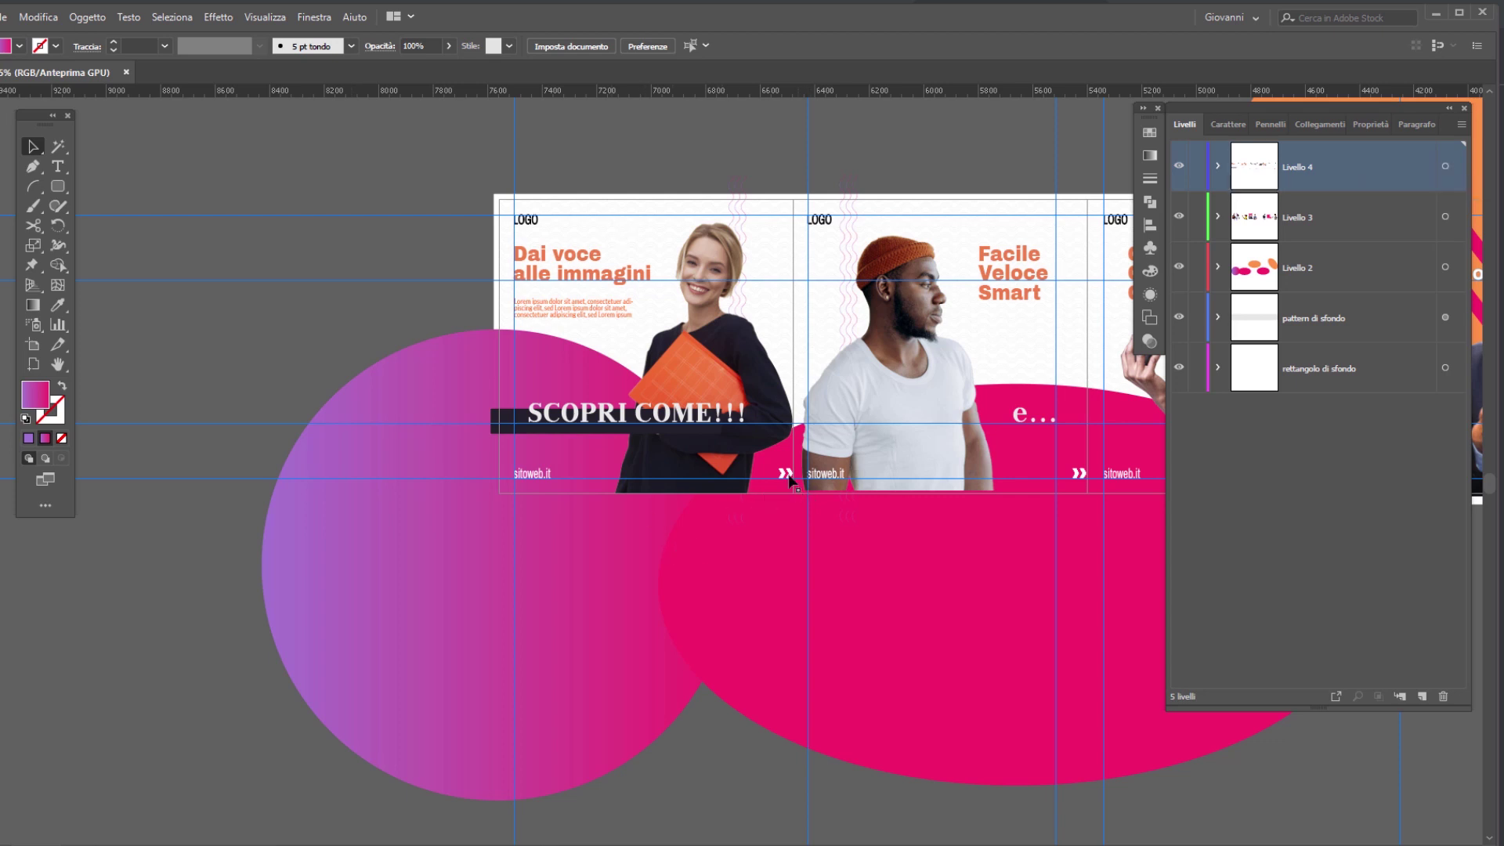
pyautogui.scroll(2, 792, 478)
pyautogui.scroll(-2, 797, 476)
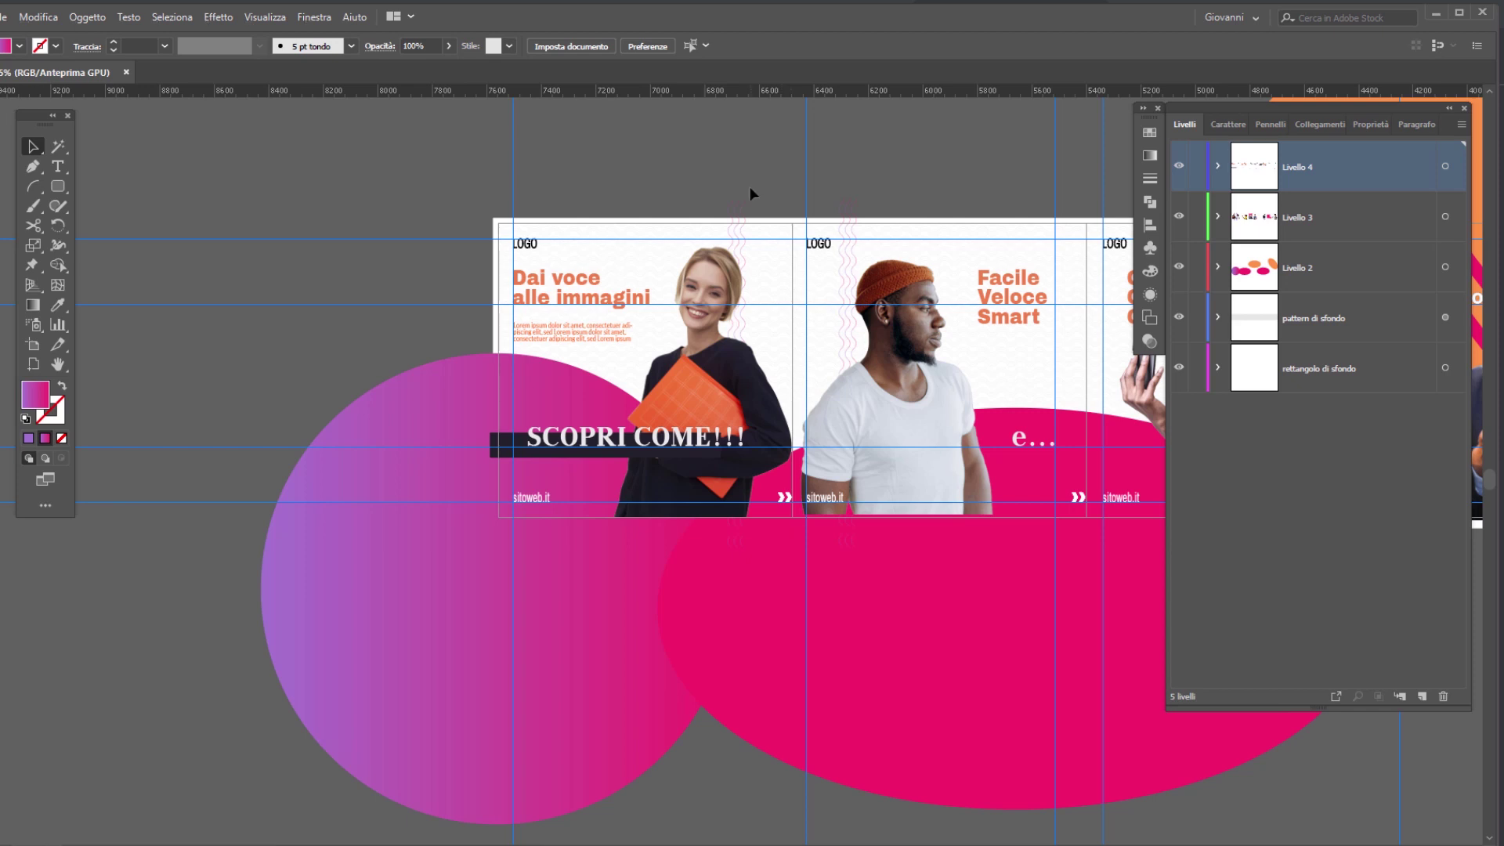
pyautogui.scroll(3, 563, 270)
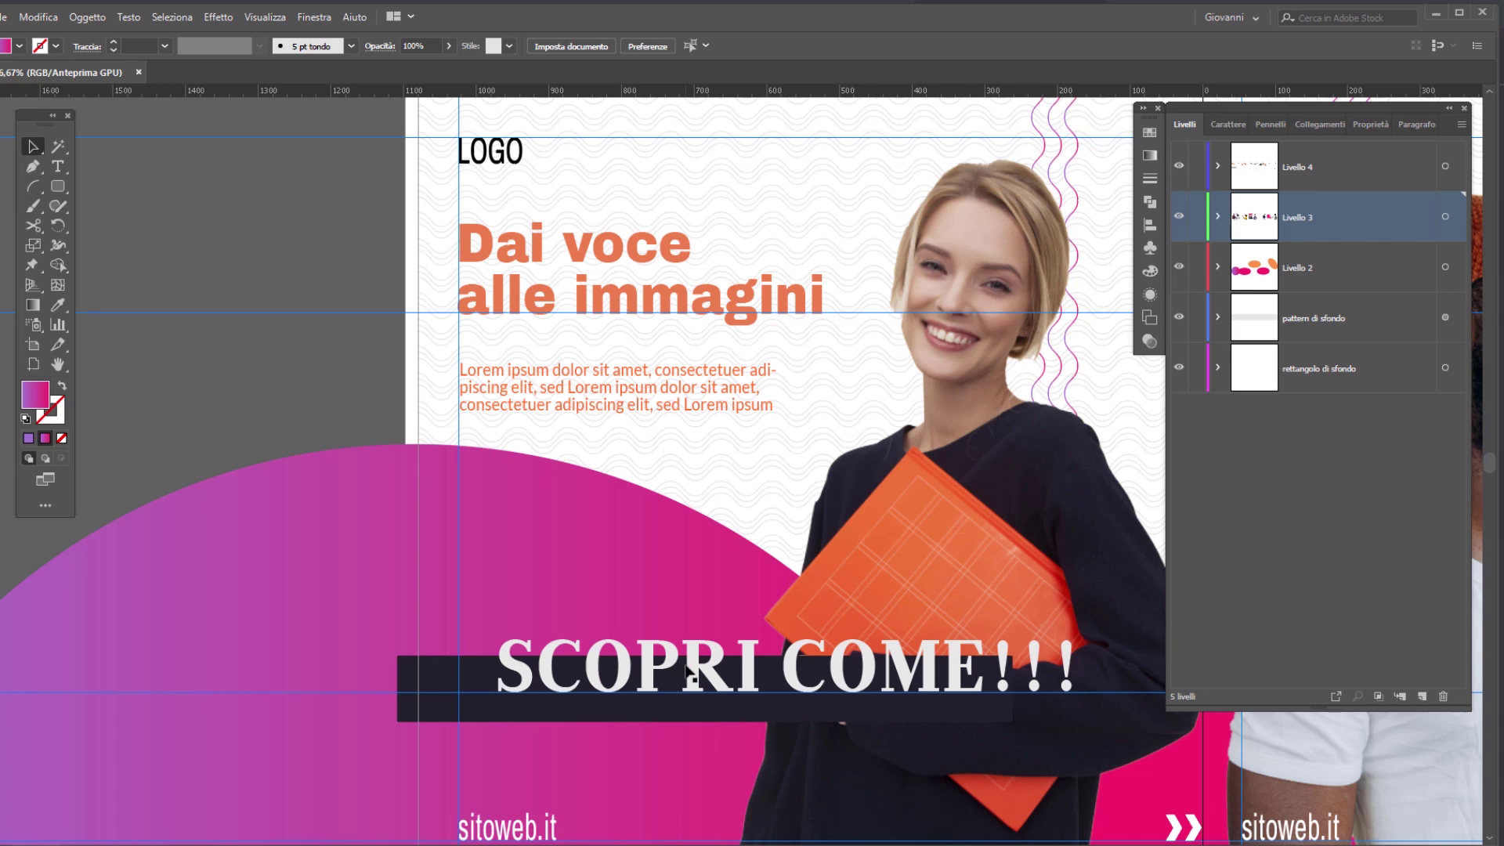
pyautogui.moveTo(778, 460); pyautogui.dragTo(103, 464)
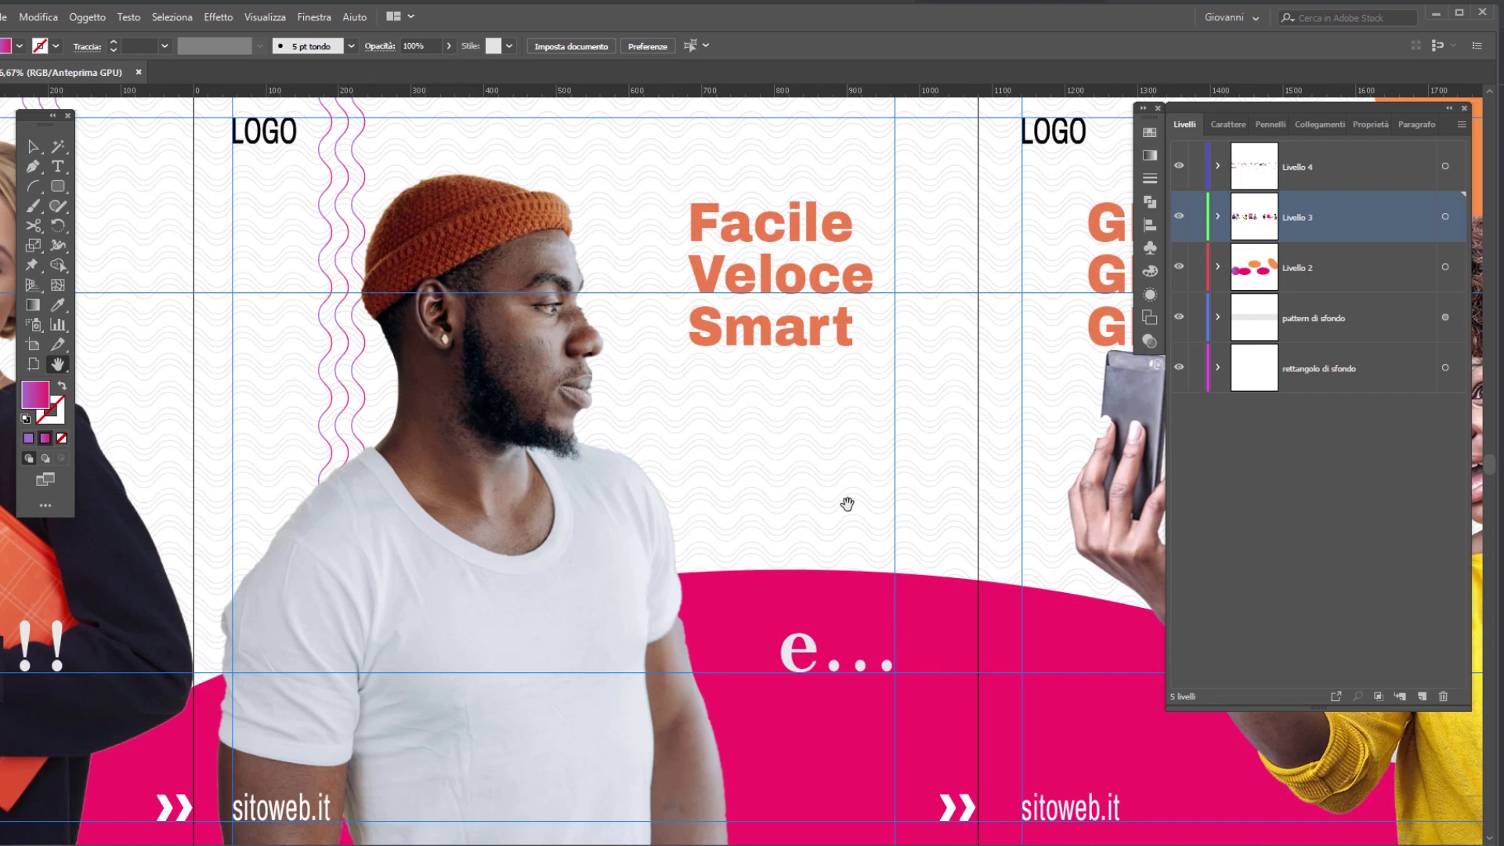
pyautogui.moveTo(853, 517); pyautogui.dragTo(410, 500)
pyautogui.moveTo(899, 493); pyautogui.dragTo(698, 494)
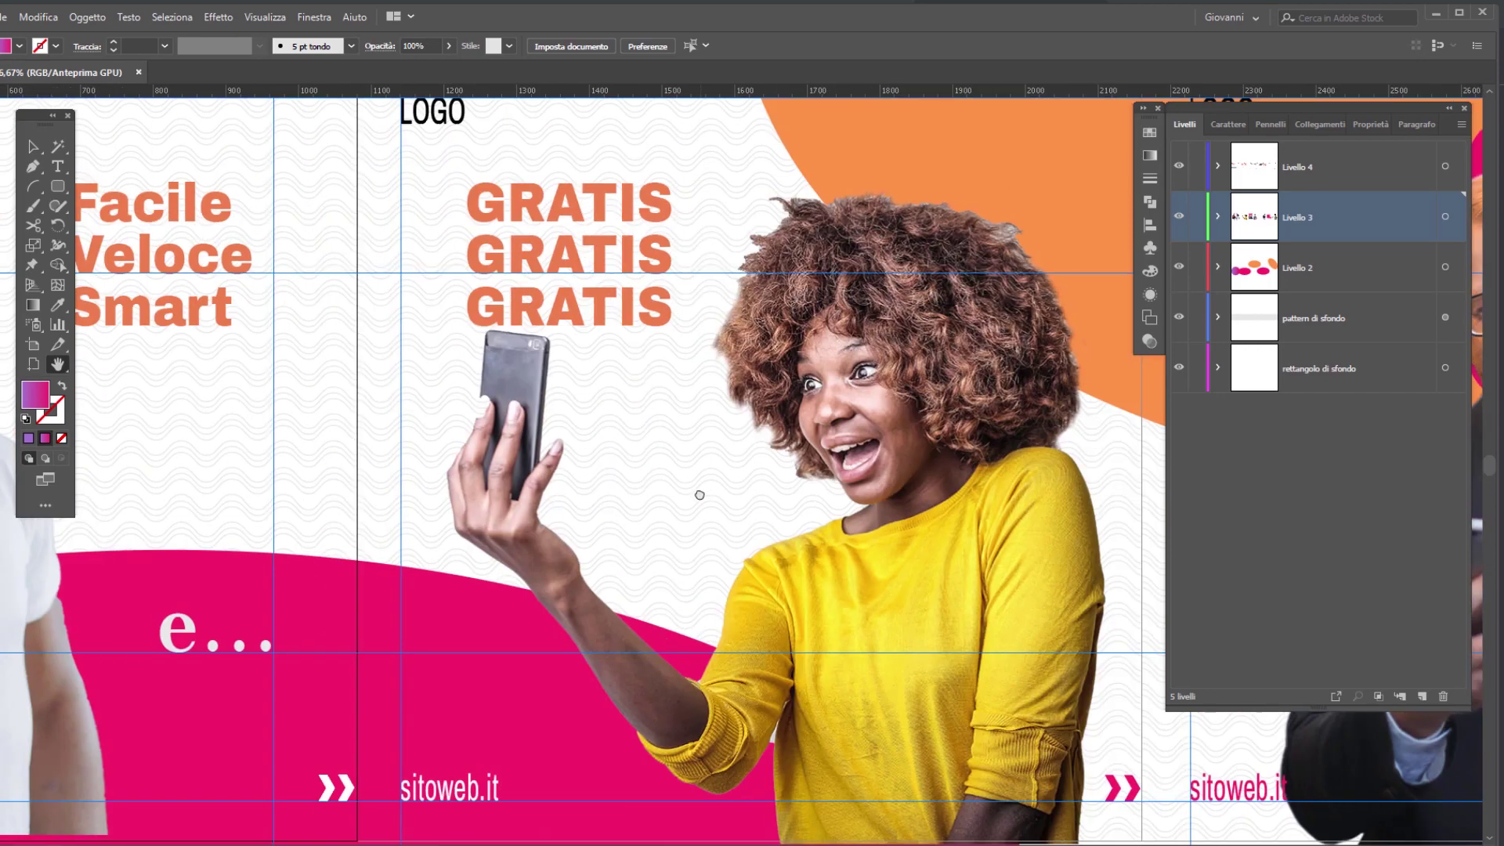
pyautogui.moveTo(1329, 470); pyautogui.dragTo(479, 466)
pyautogui.moveTo(1113, 470); pyautogui.dragTo(384, 470)
pyautogui.moveTo(1120, 470); pyautogui.dragTo(394, 470)
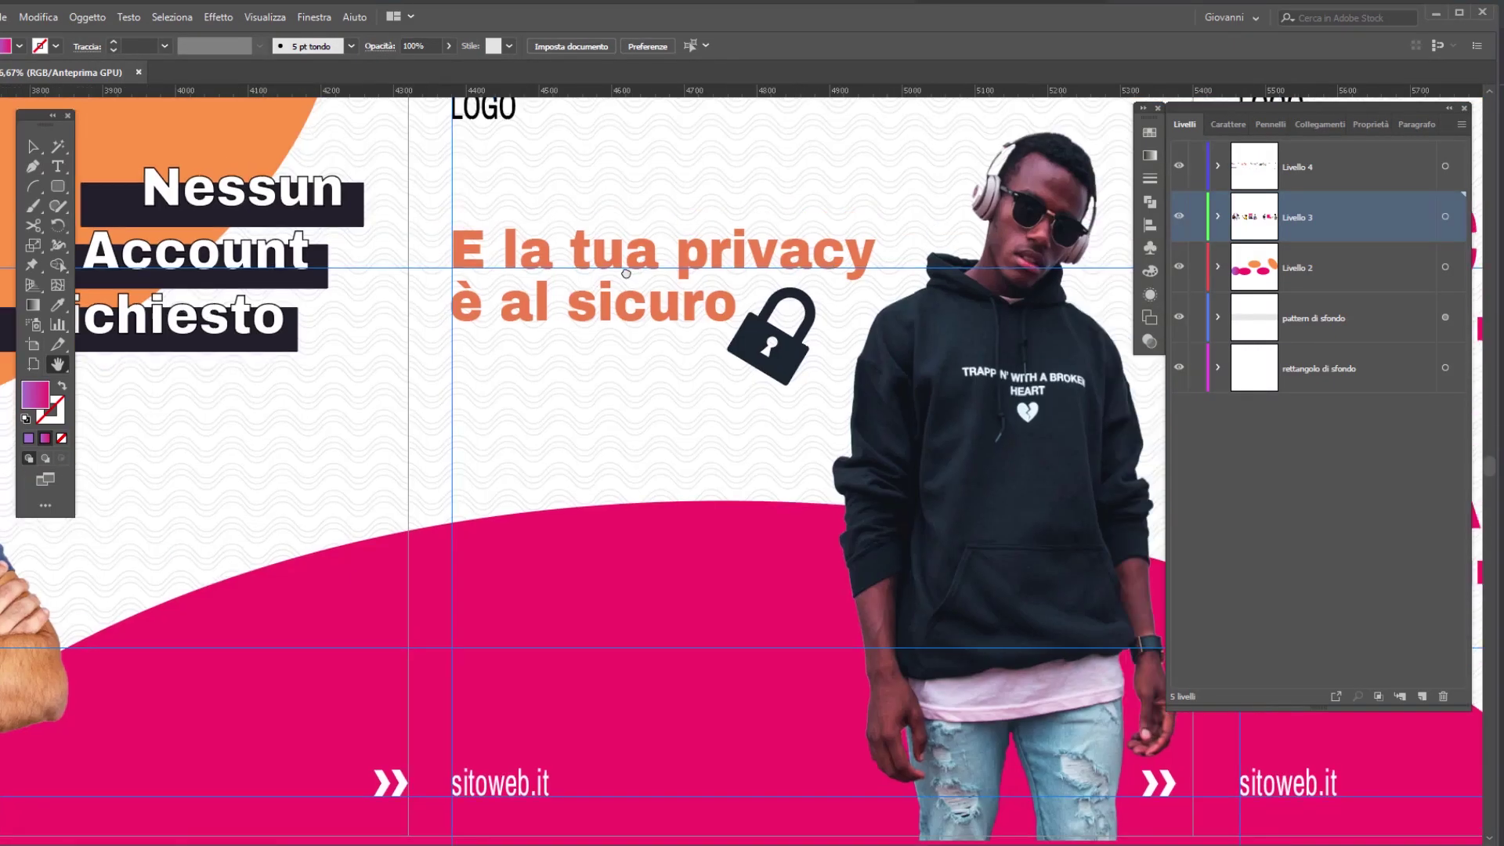
pyautogui.moveTo(1004, 284); pyautogui.dragTo(798, 284)
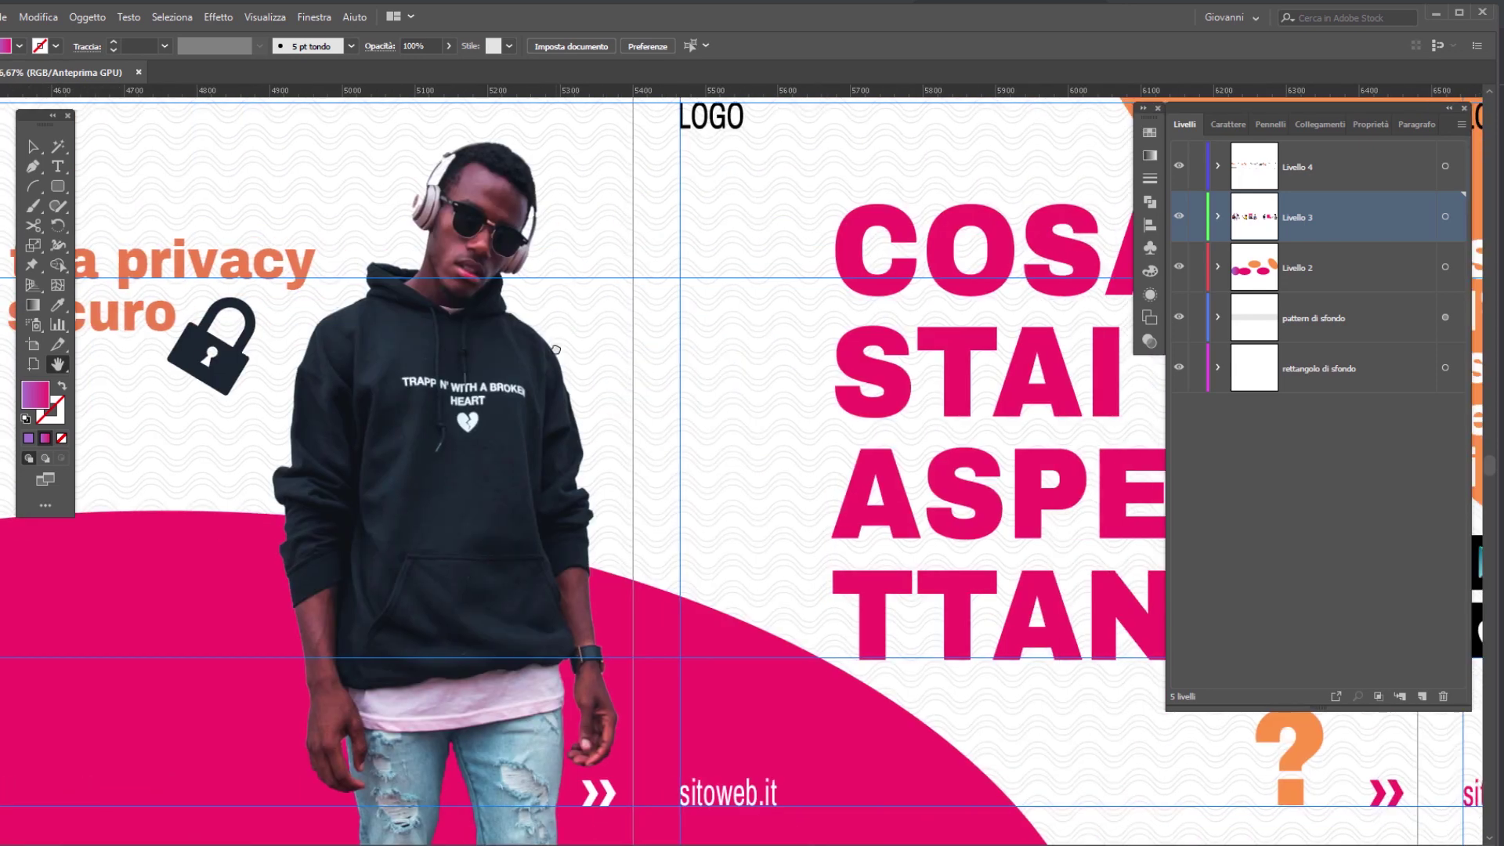
pyautogui.moveTo(909, 348); pyautogui.dragTo(554, 348)
pyautogui.moveTo(875, 348)
pyautogui.mouseDown()
pyautogui.moveTo(630, 357)
pyautogui.moveTo(640, 421)
pyautogui.mouseUp()
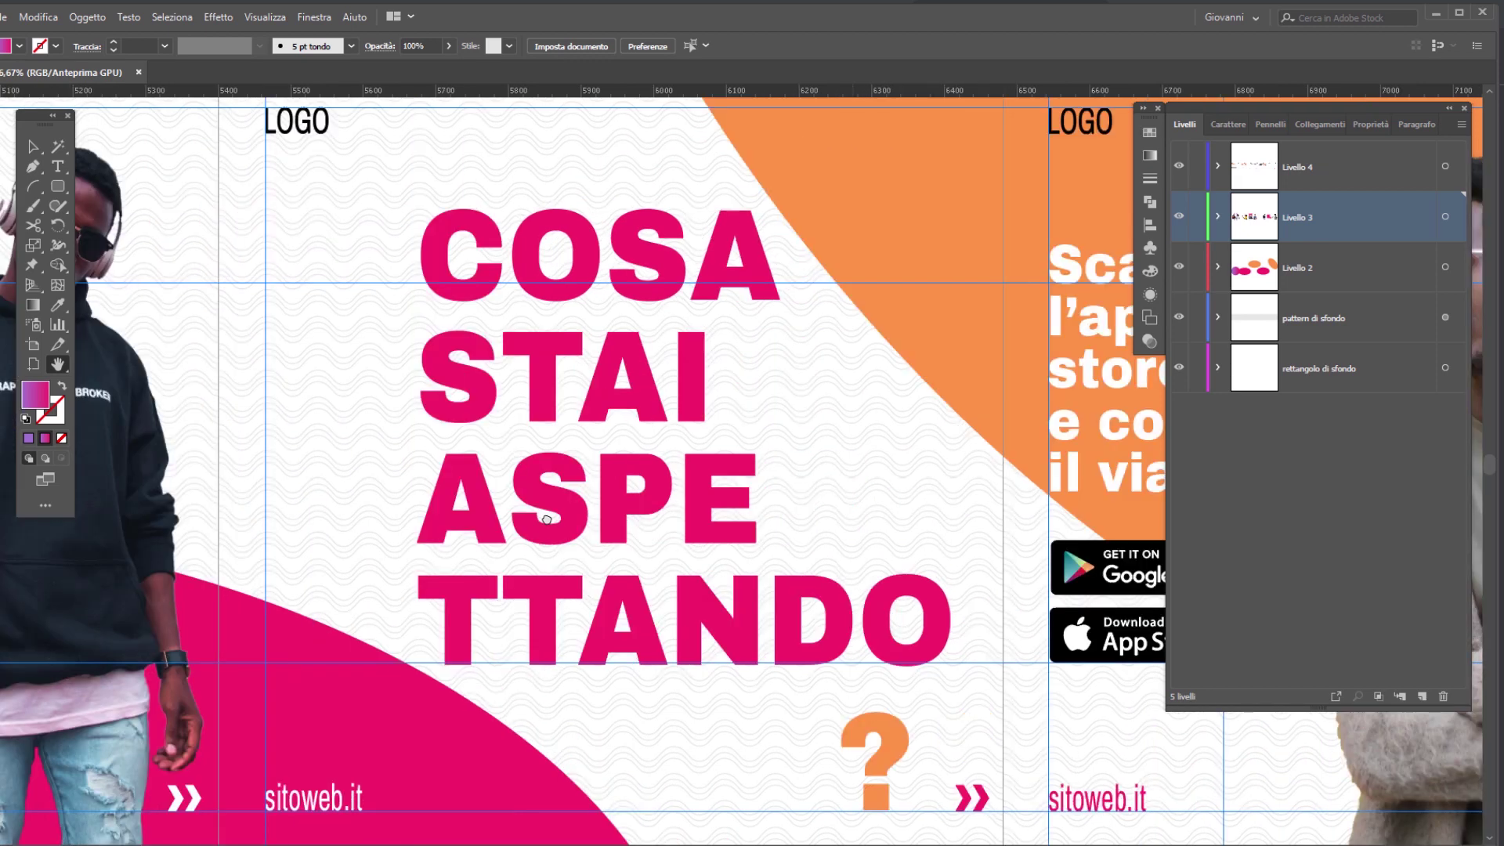
pyautogui.moveTo(907, 497); pyautogui.dragTo(578, 462)
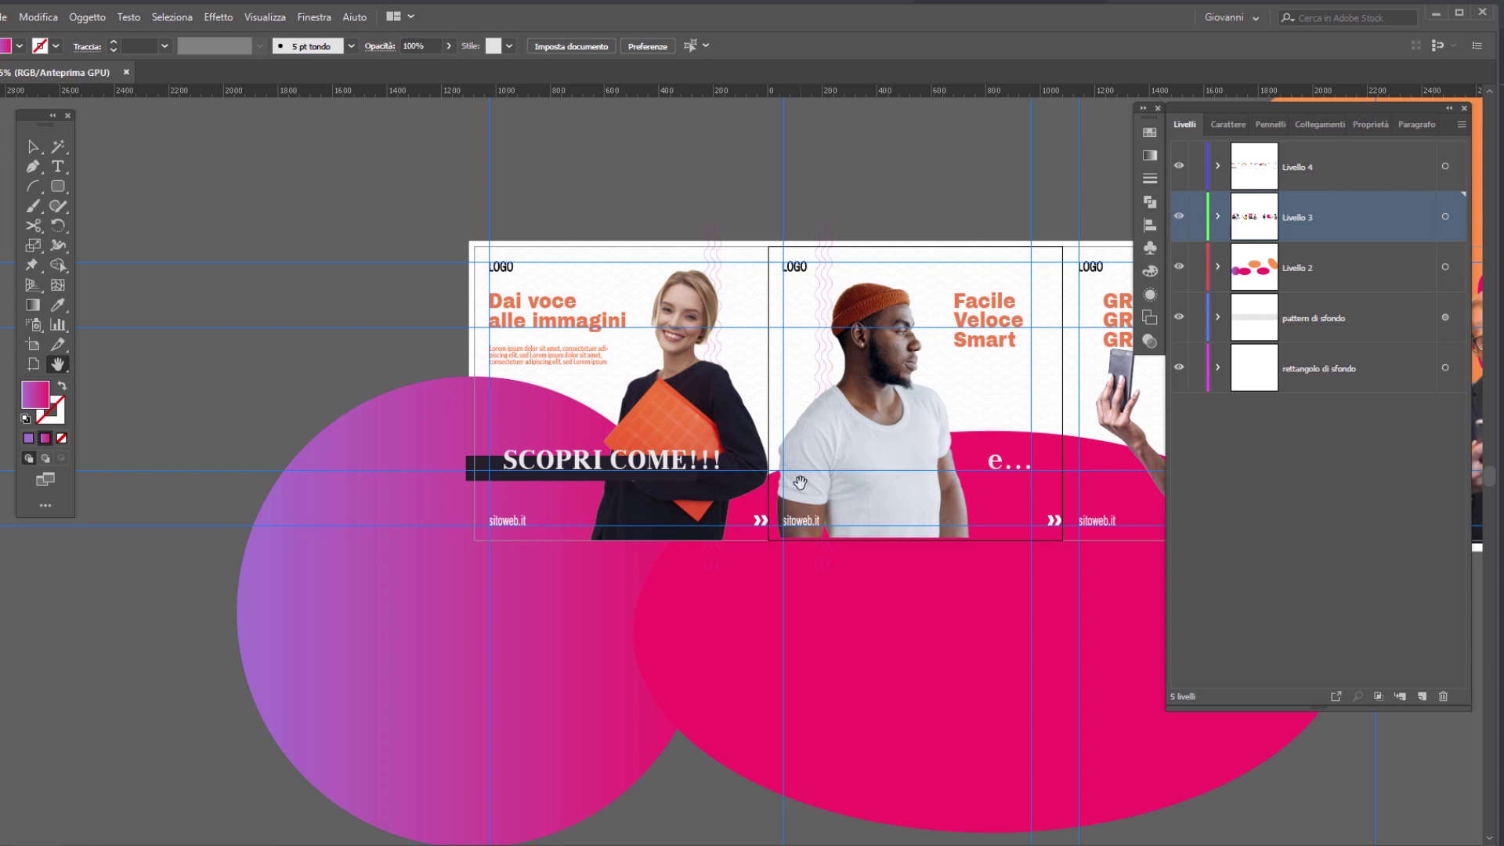
pyautogui.scroll(1, 713, 462)
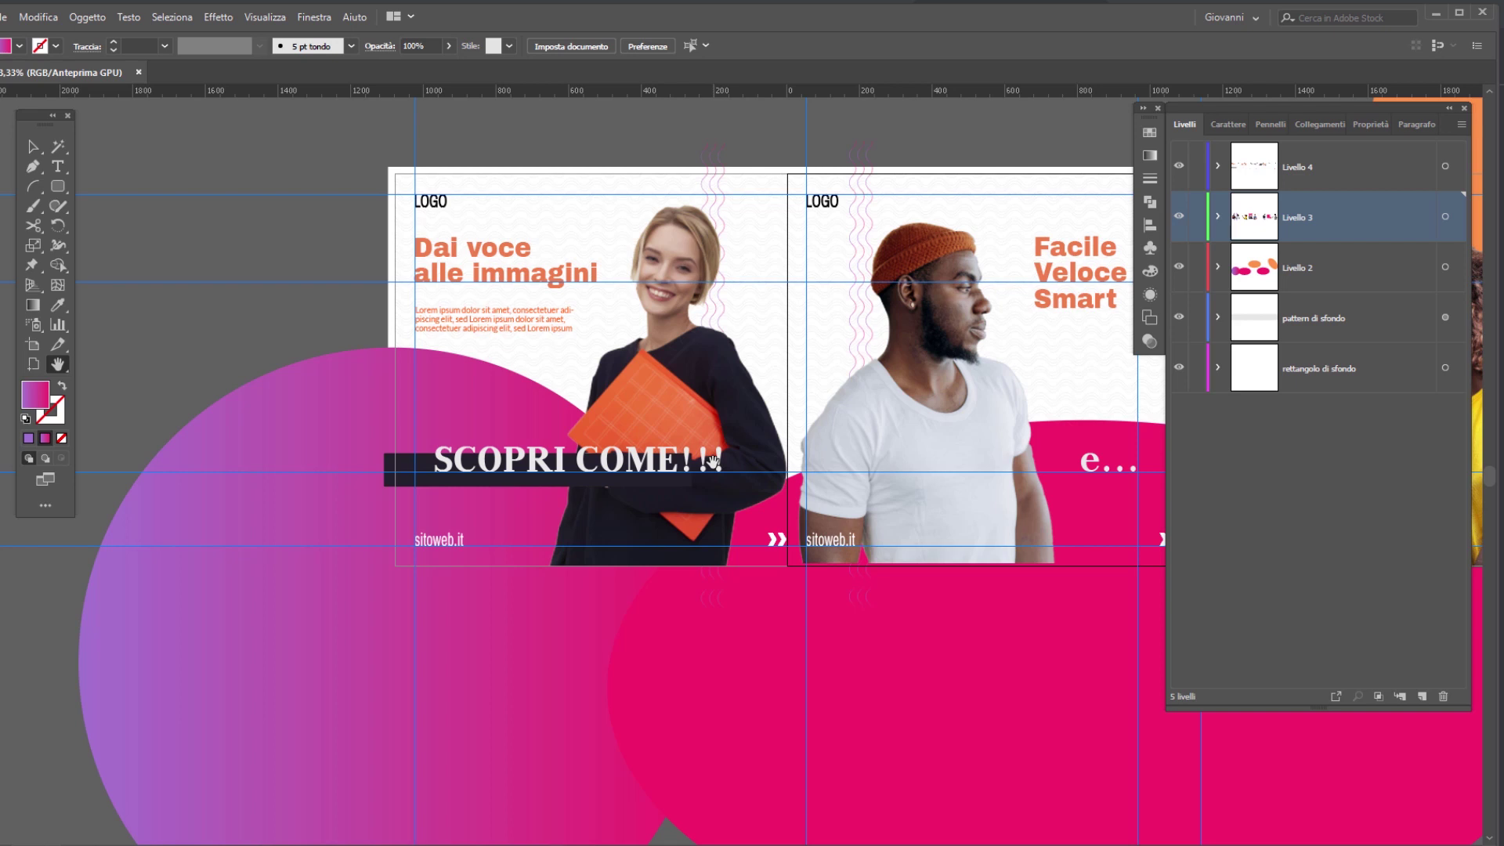
pyautogui.hscroll(5, 712, 461)
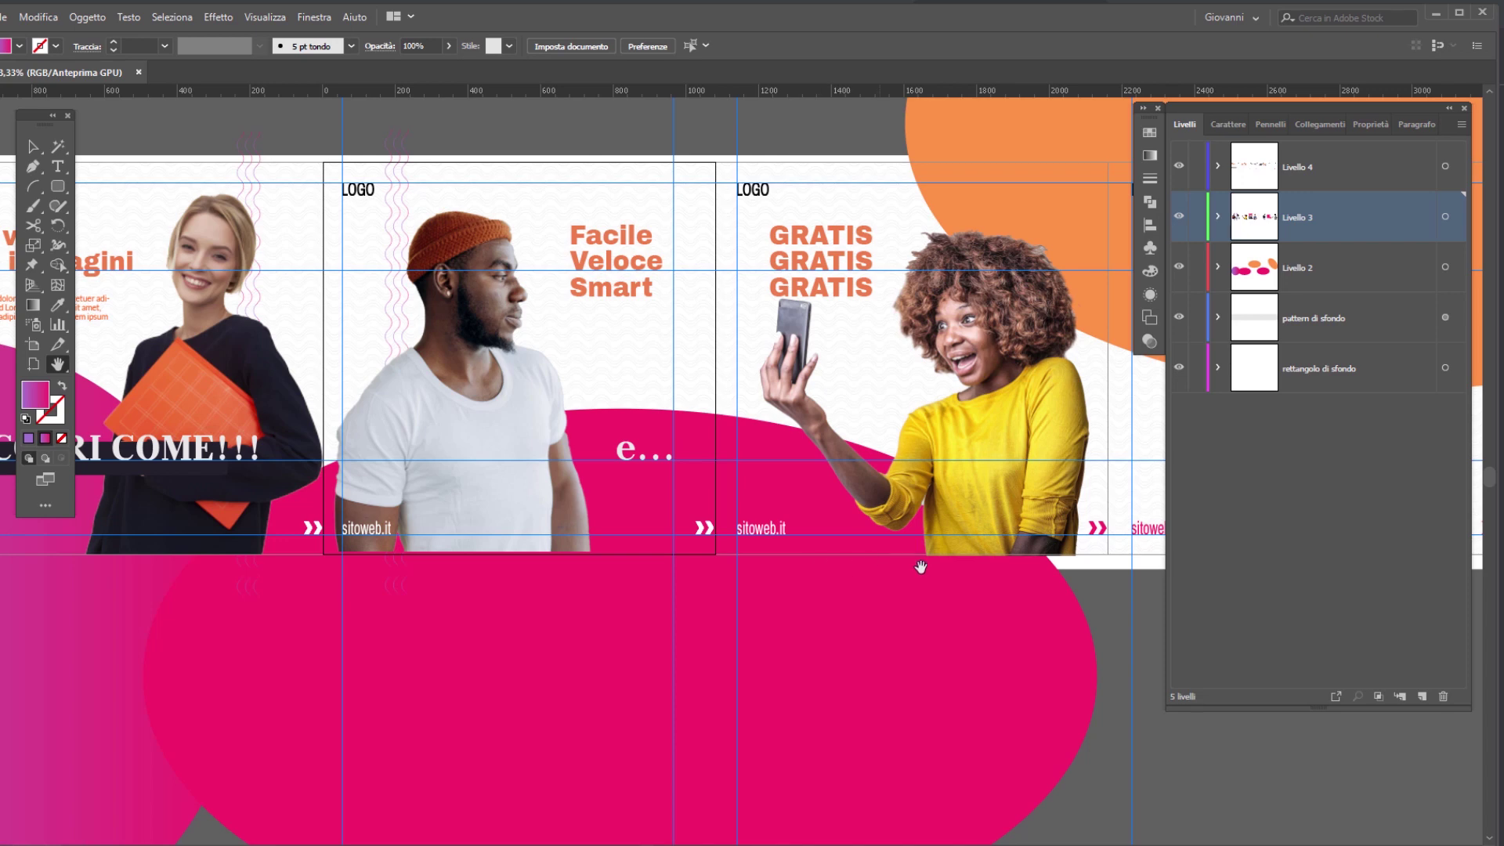
pyautogui.moveTo(933, 546); pyautogui.dragTo(329, 539)
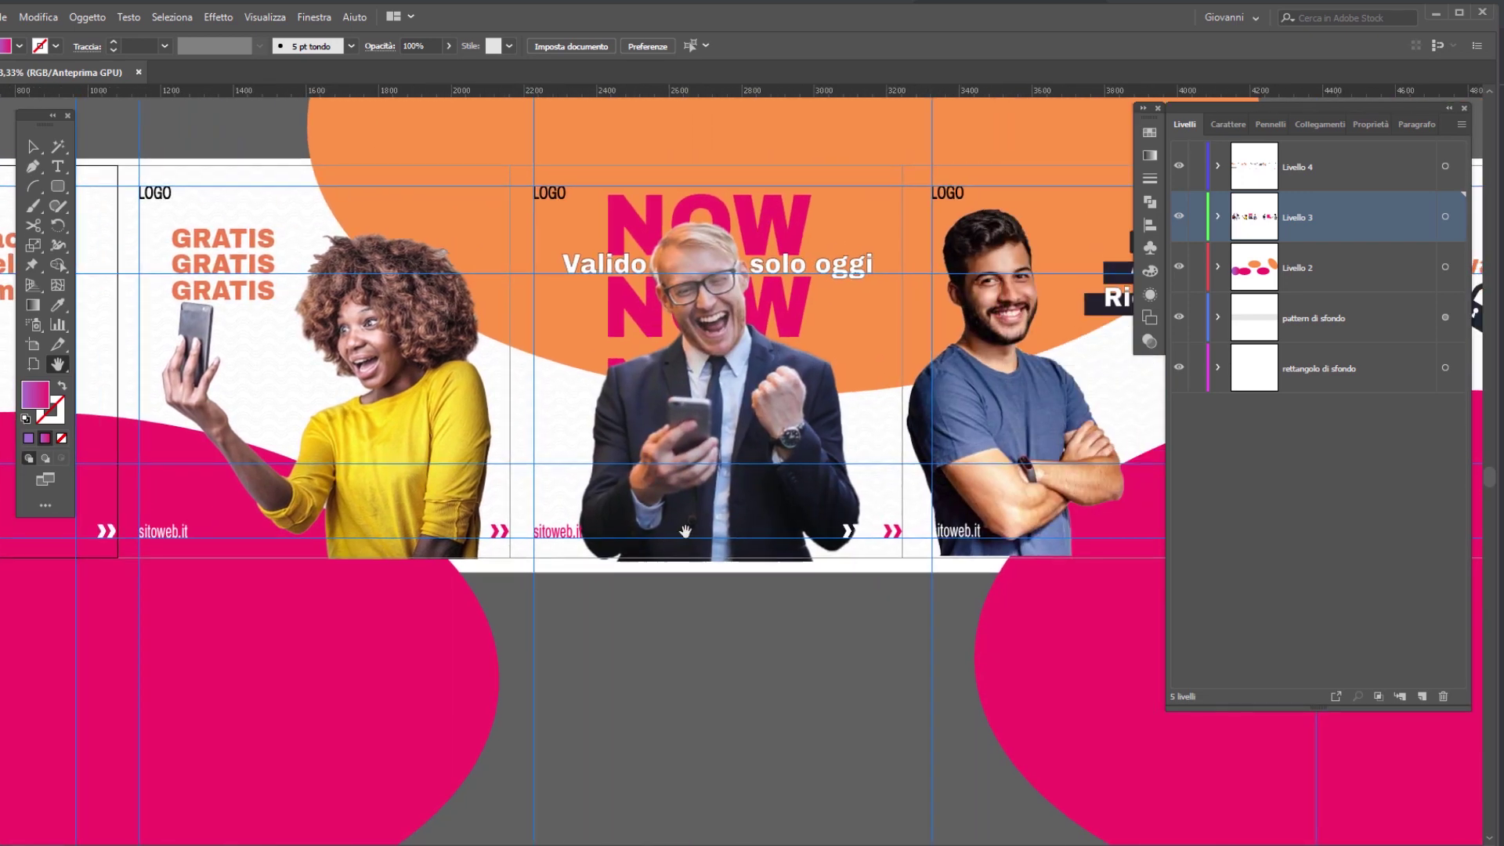
pyautogui.moveTo(733, 512); pyautogui.dragTo(501, 523)
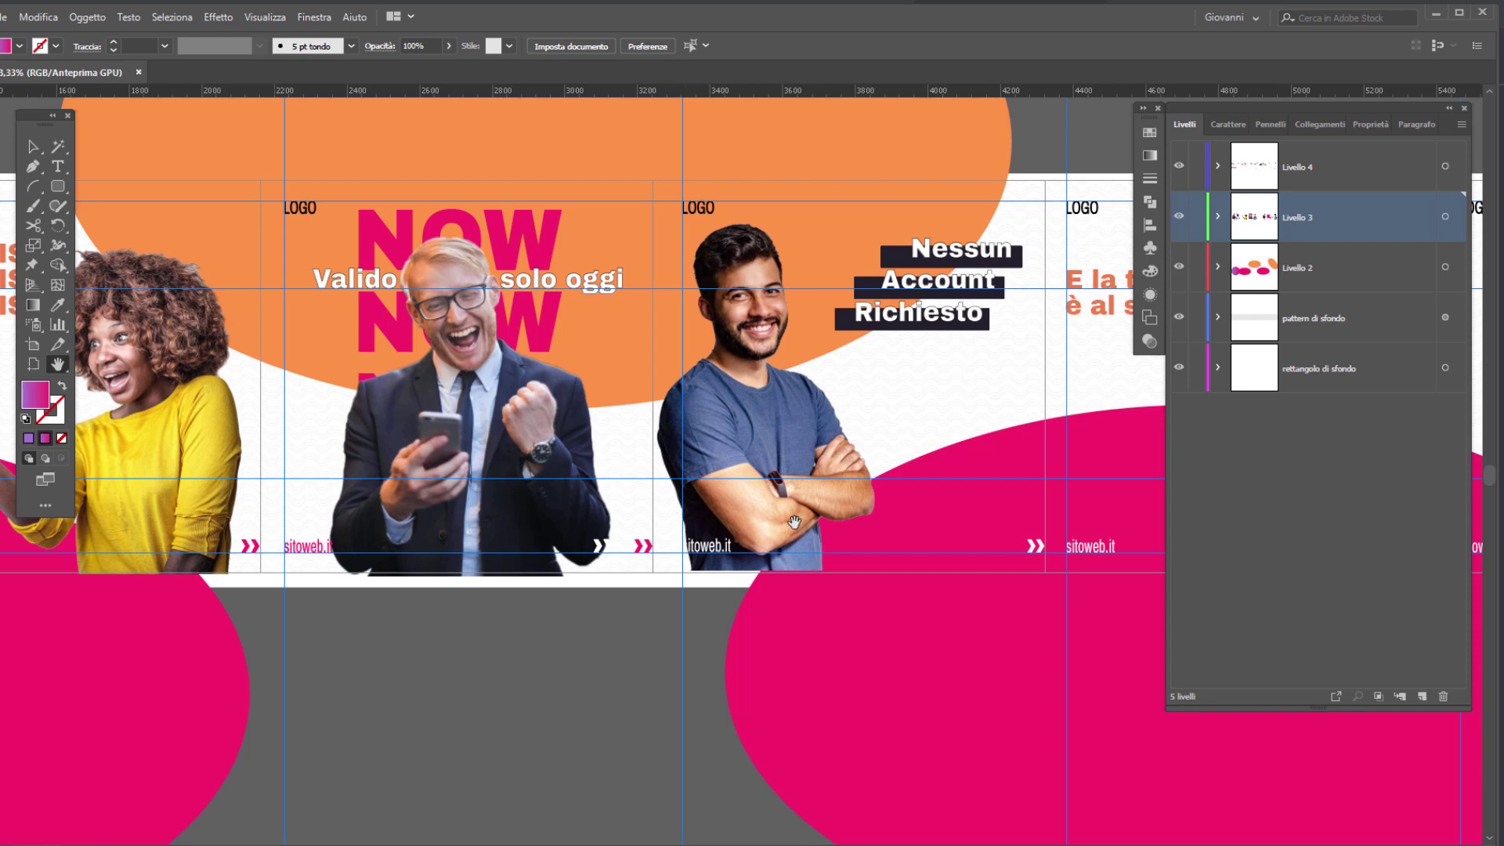
pyautogui.moveTo(989, 485); pyautogui.dragTo(805, 486)
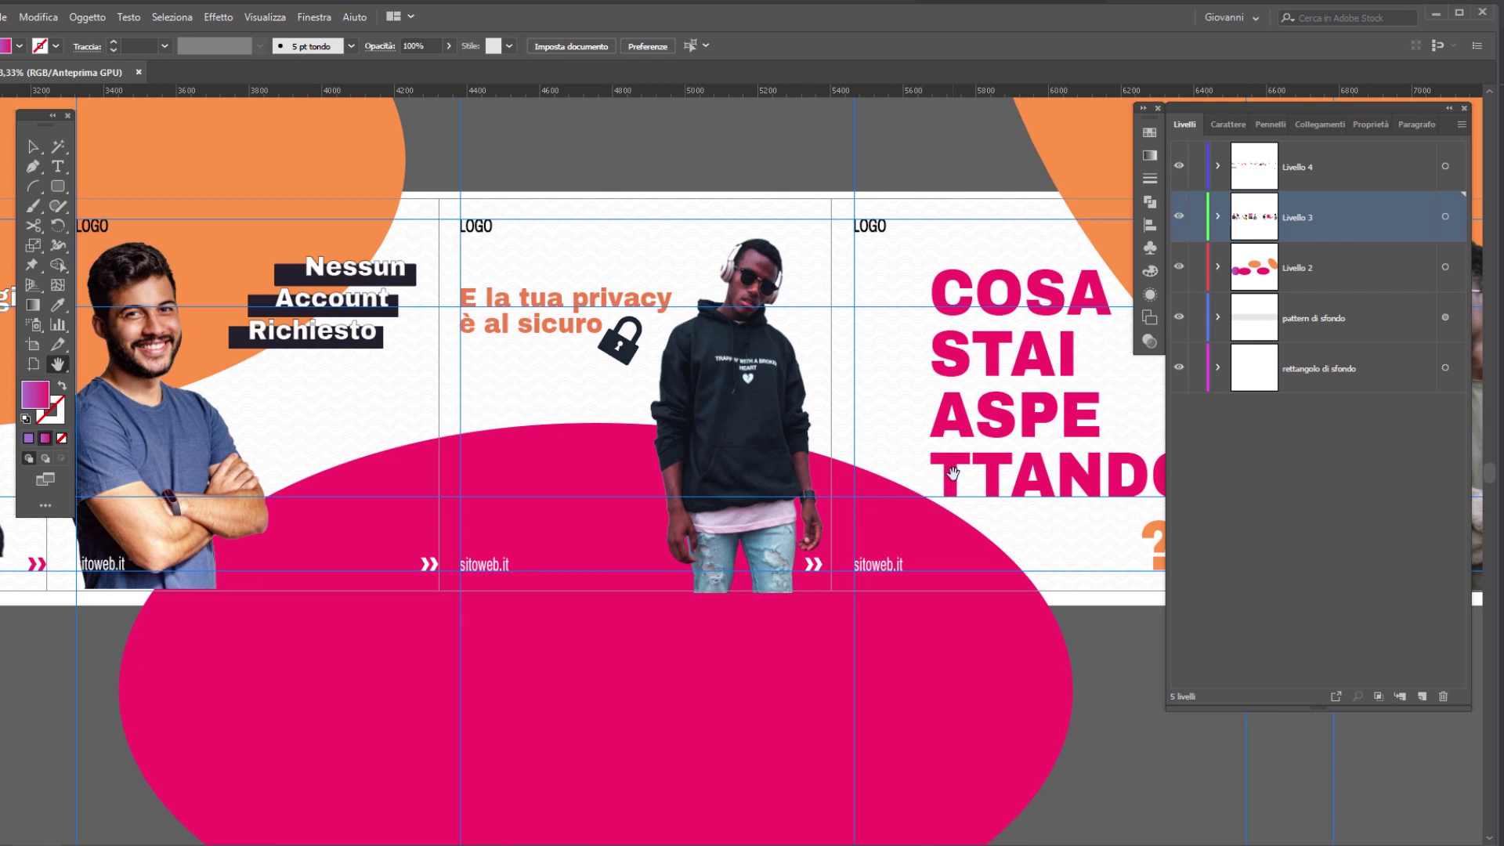
pyautogui.moveTo(952, 471); pyautogui.dragTo(860, 492)
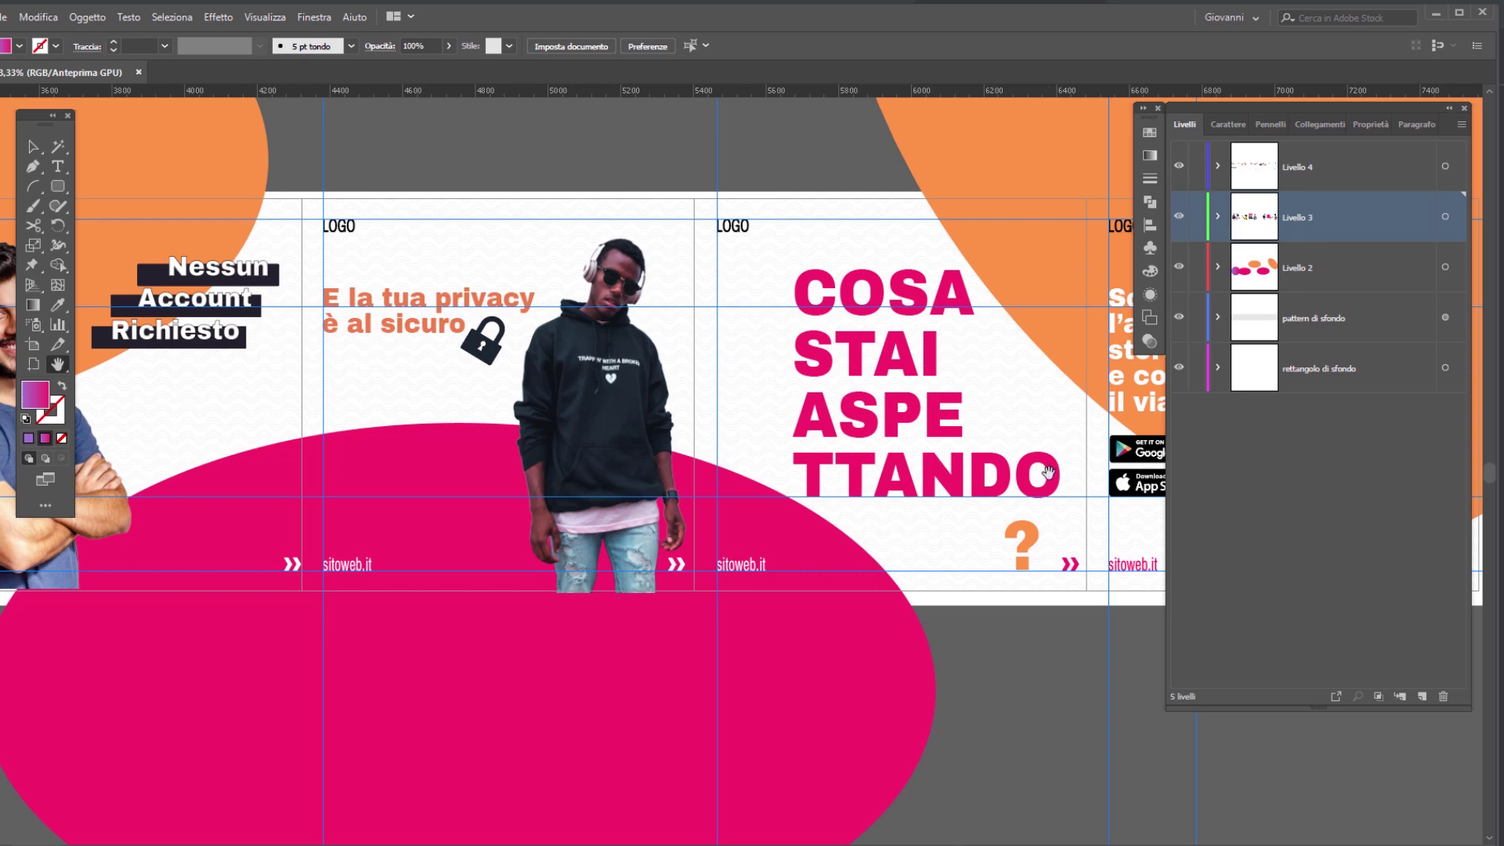
pyautogui.moveTo(1048, 472); pyautogui.dragTo(798, 464)
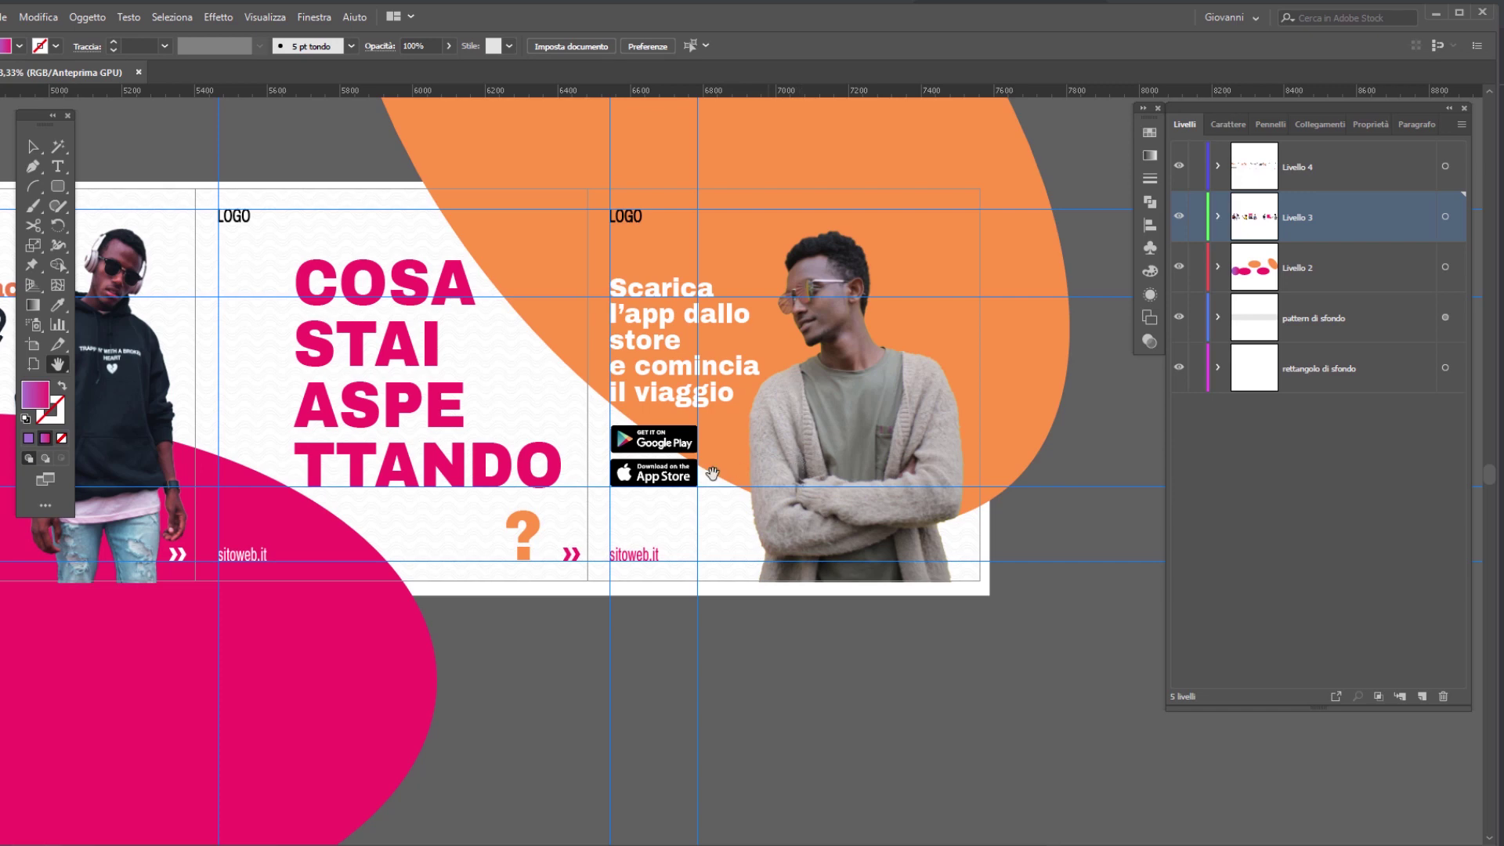
pyautogui.moveTo(119, 448); pyautogui.dragTo(807, 453)
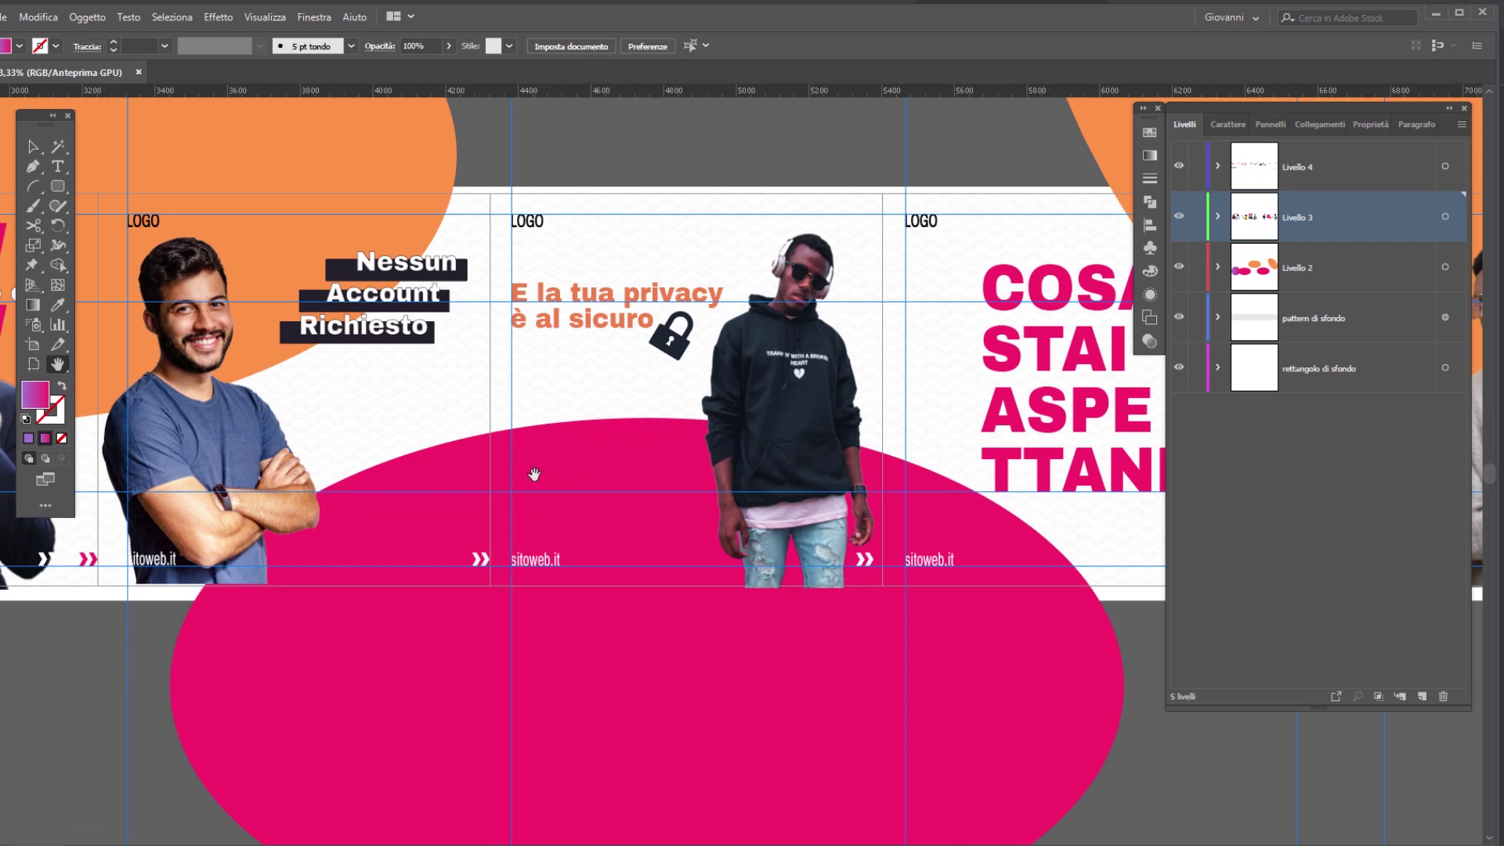
pyautogui.moveTo(531, 480); pyautogui.dragTo(1011, 477)
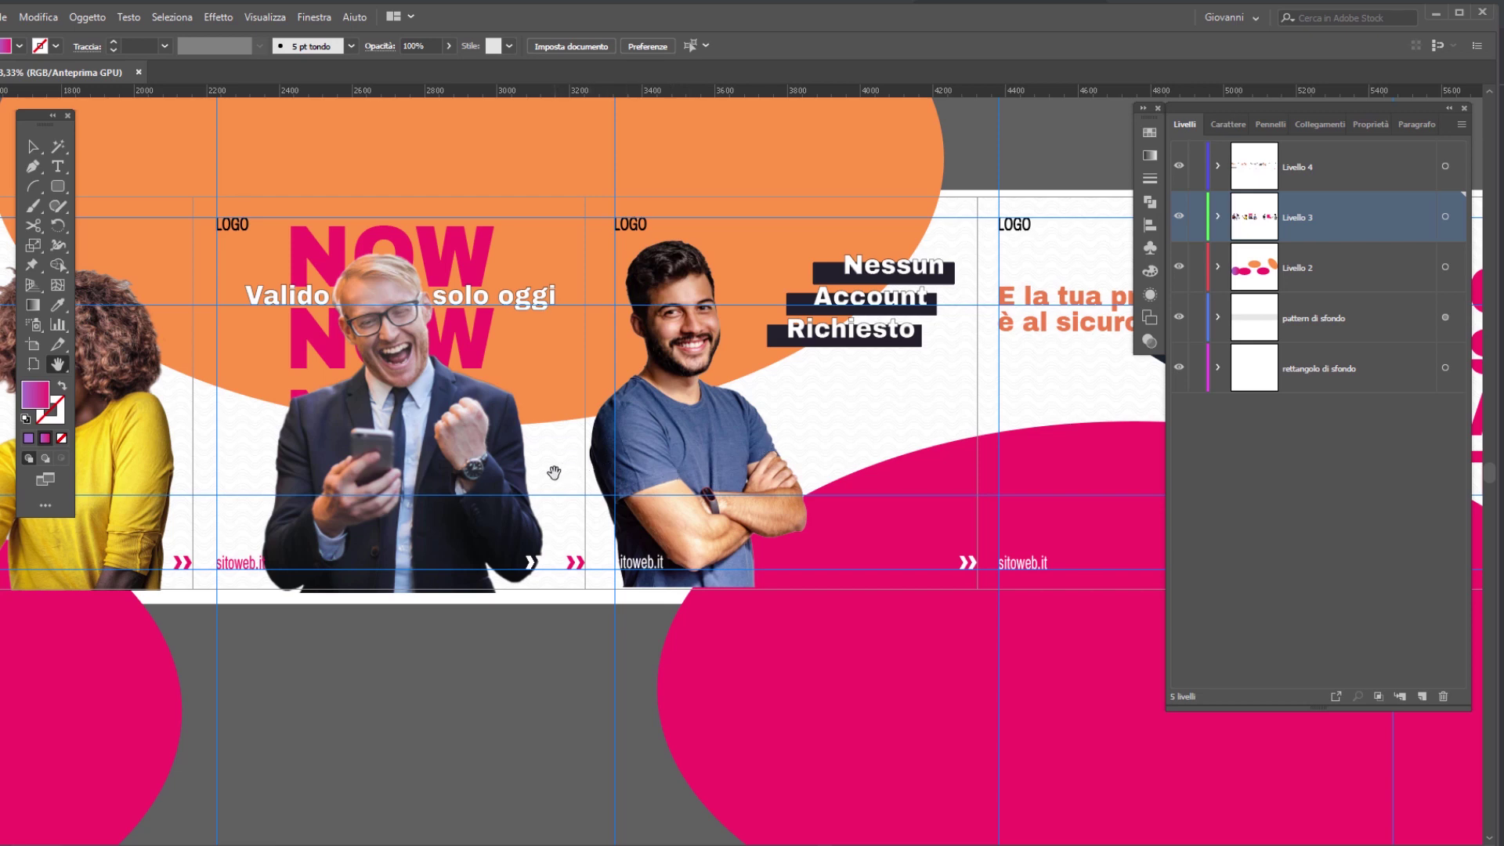
pyautogui.moveTo(502, 480); pyautogui.dragTo(1084, 505)
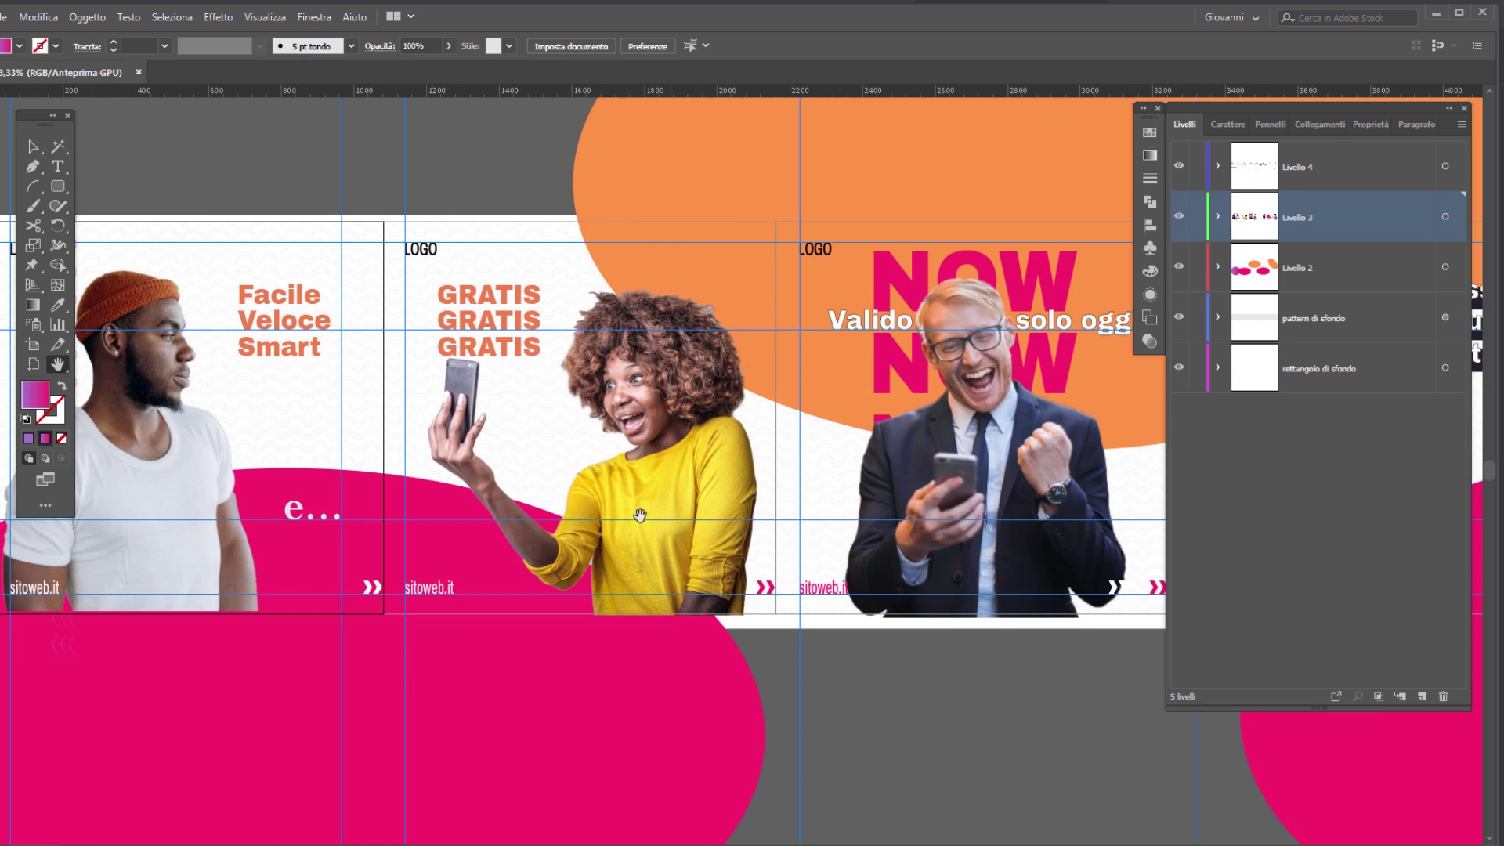
pyautogui.moveTo(641, 516)
pyautogui.mouseDown()
pyautogui.moveTo(889, 501)
pyautogui.moveTo(889, 485)
pyautogui.mouseUp()
pyautogui.moveTo(639, 489); pyautogui.dragTo(889, 475)
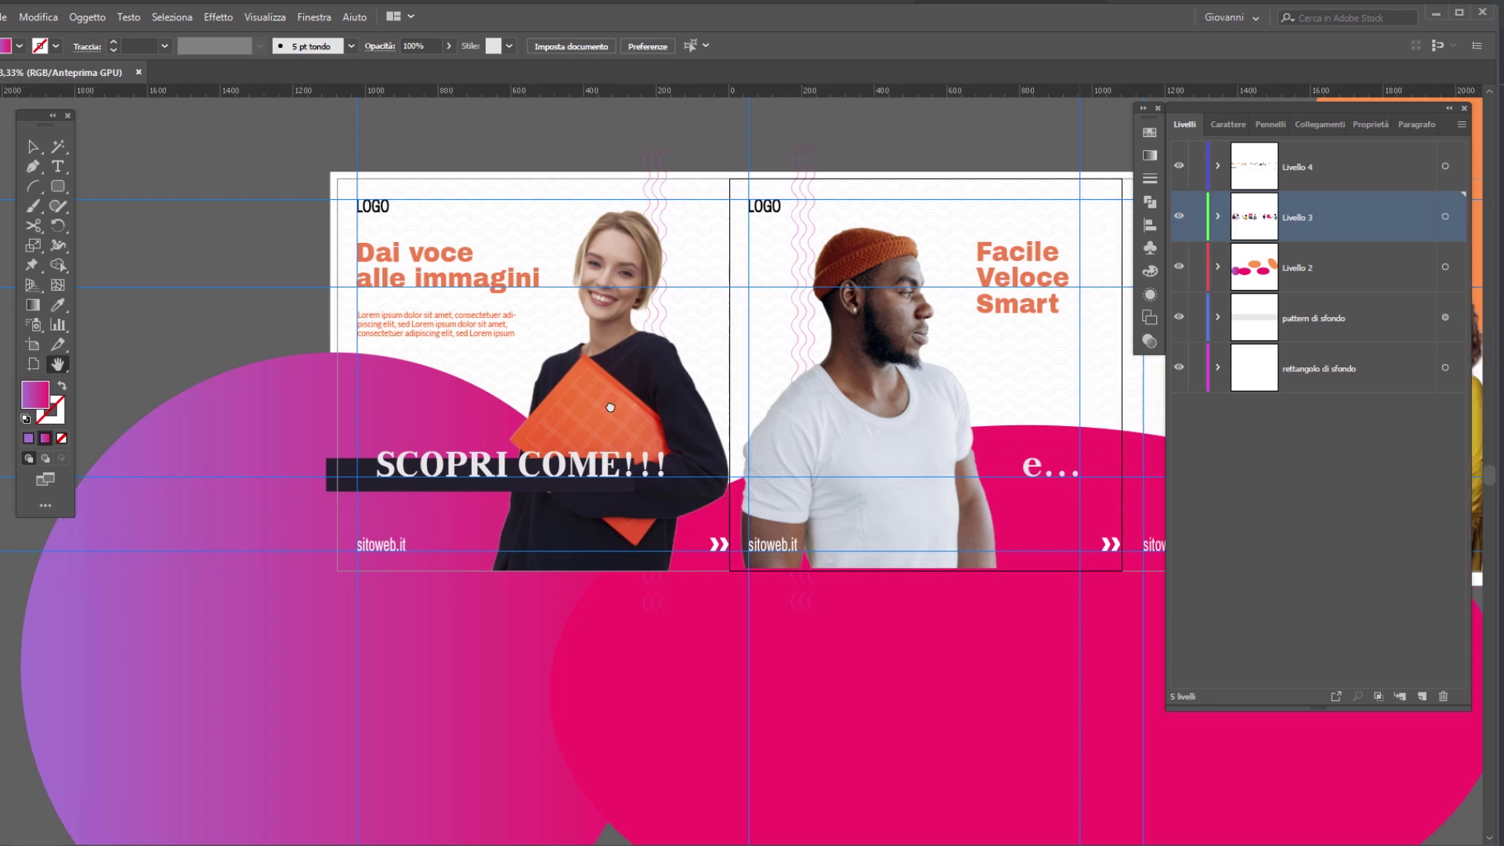
pyautogui.hscroll(5, 783, 462)
pyautogui.hscroll(5, 627, 447)
pyautogui.hscroll(5, 465, 431)
pyautogui.hscroll(5, 465, 431)
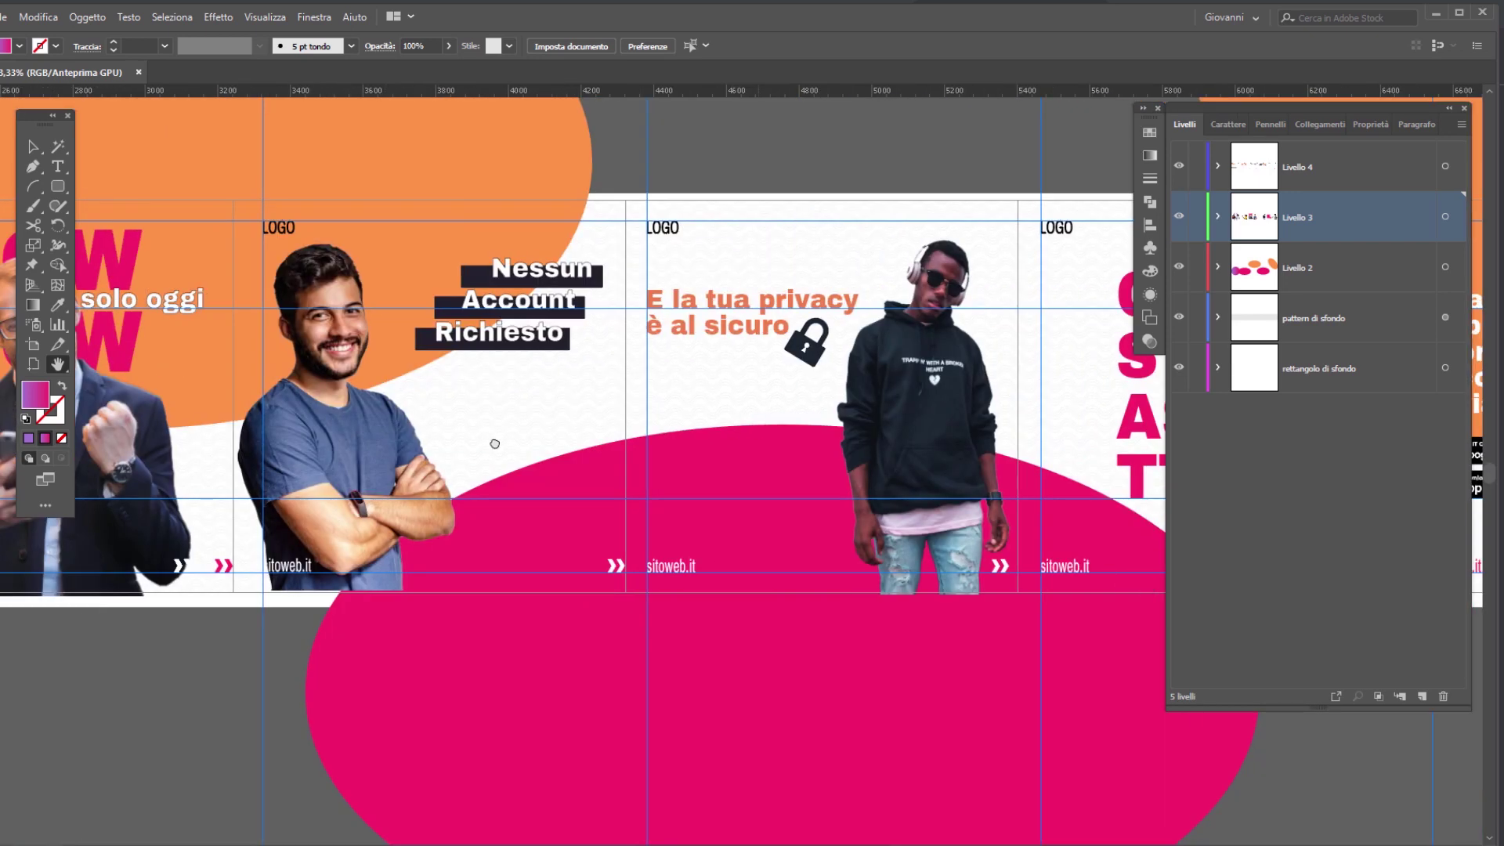
pyautogui.hscroll(6, 493, 440)
pyautogui.hscroll(2, 822, 493)
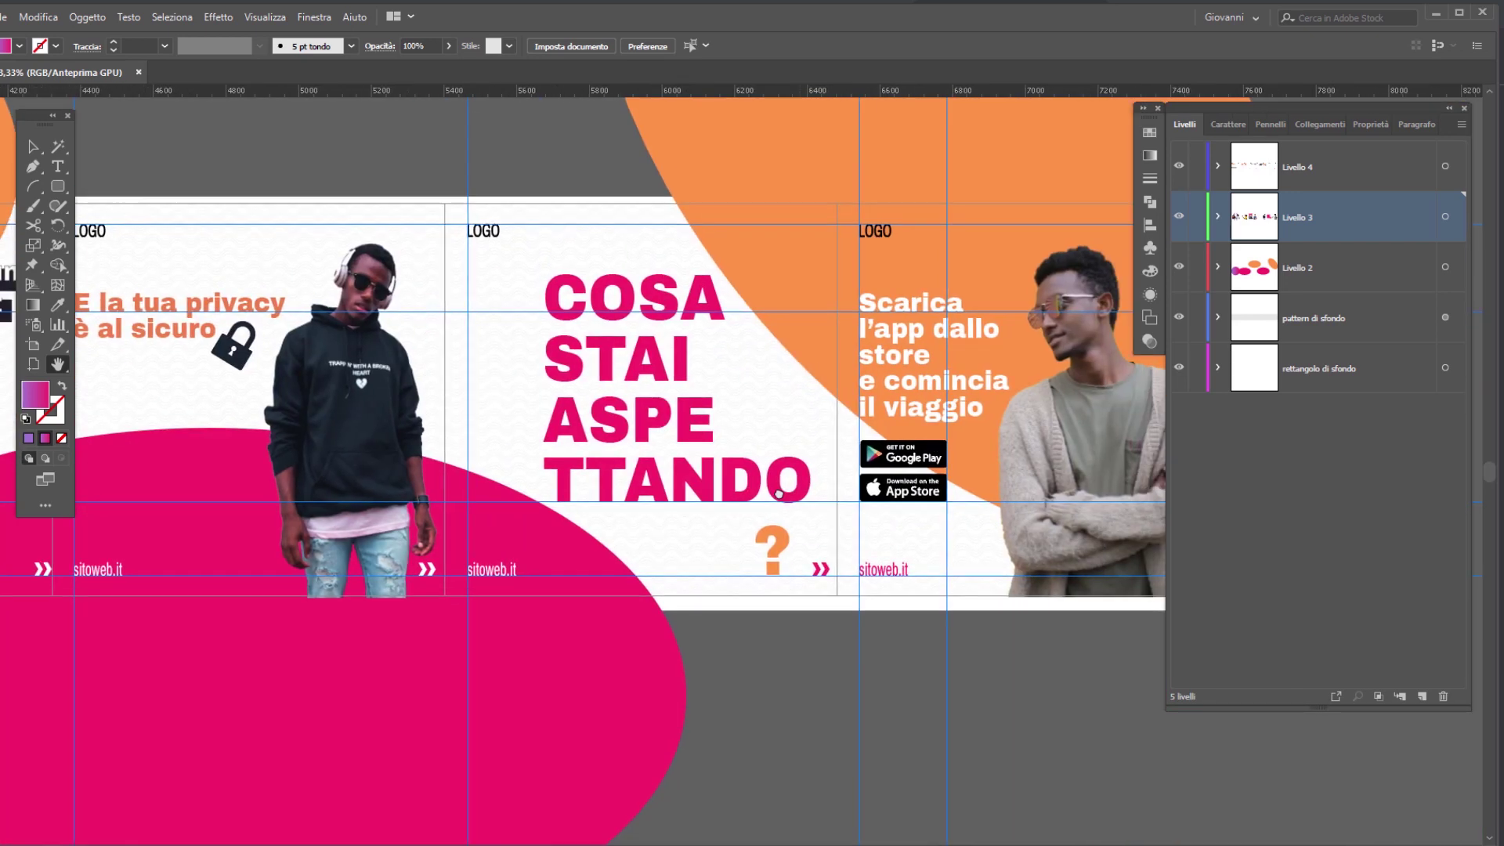
pyautogui.hscroll(4, 705, 492)
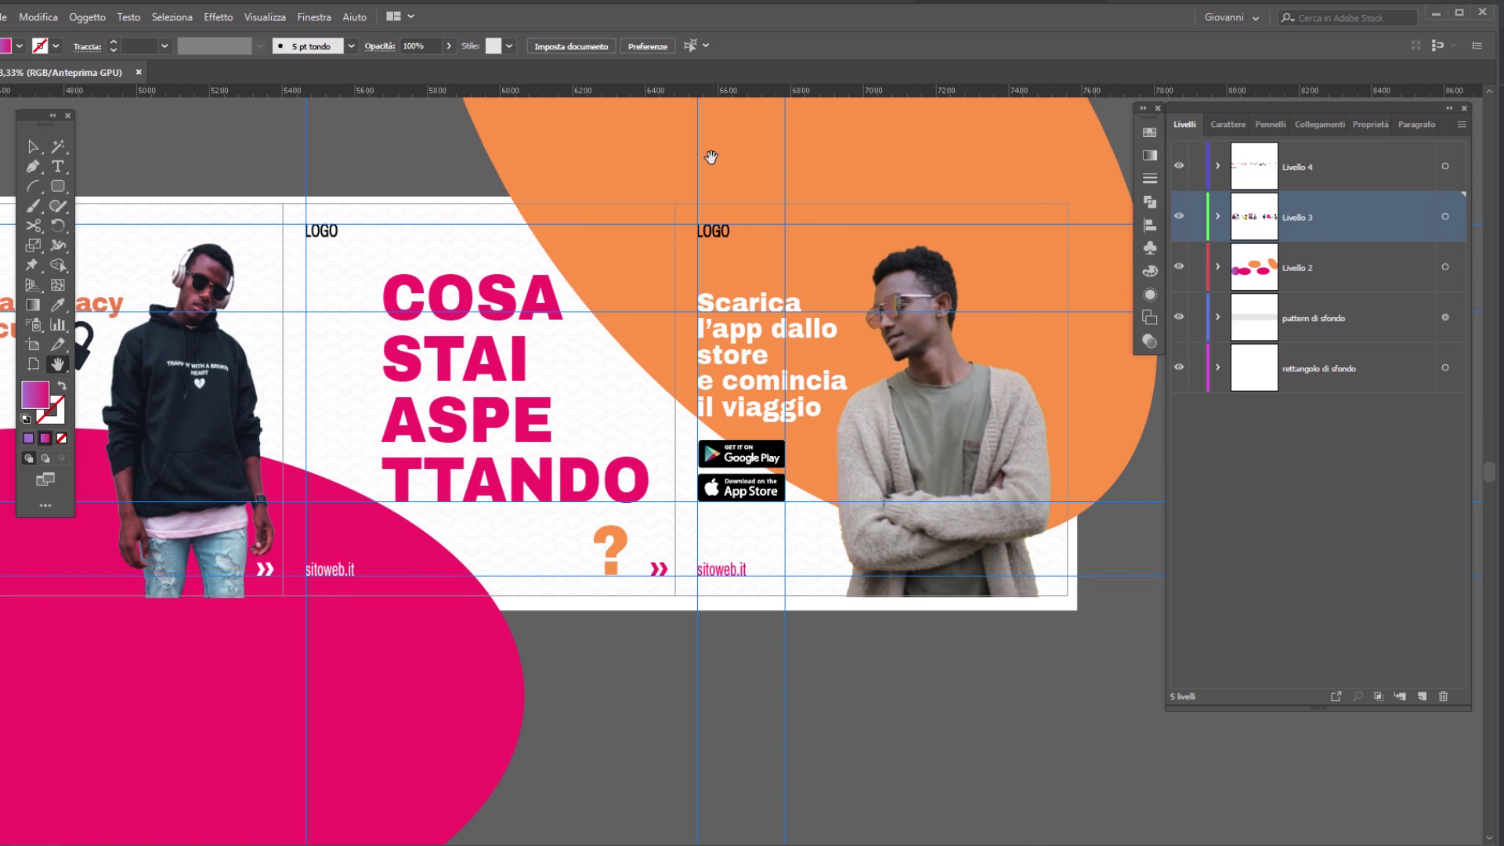
pyautogui.click(33, 147)
pyautogui.press('h')
pyautogui.moveTo(524, 395); pyautogui.dragTo(917, 396)
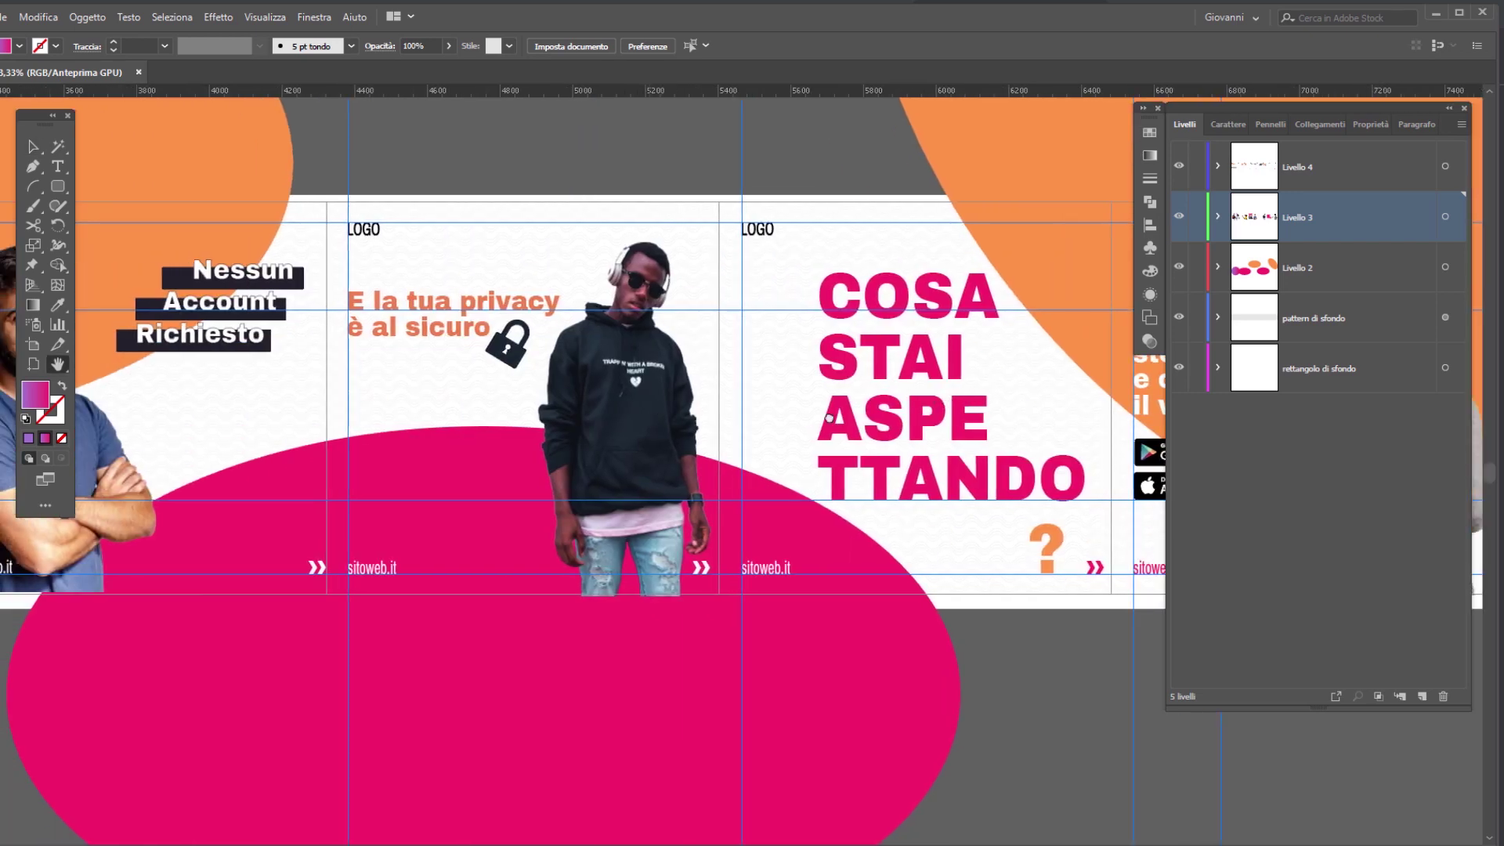
pyautogui.moveTo(555, 436); pyautogui.dragTo(915, 436)
pyautogui.moveTo(689, 435); pyautogui.dragTo(901, 436)
pyautogui.moveTo(314, 435); pyautogui.dragTo(900, 436)
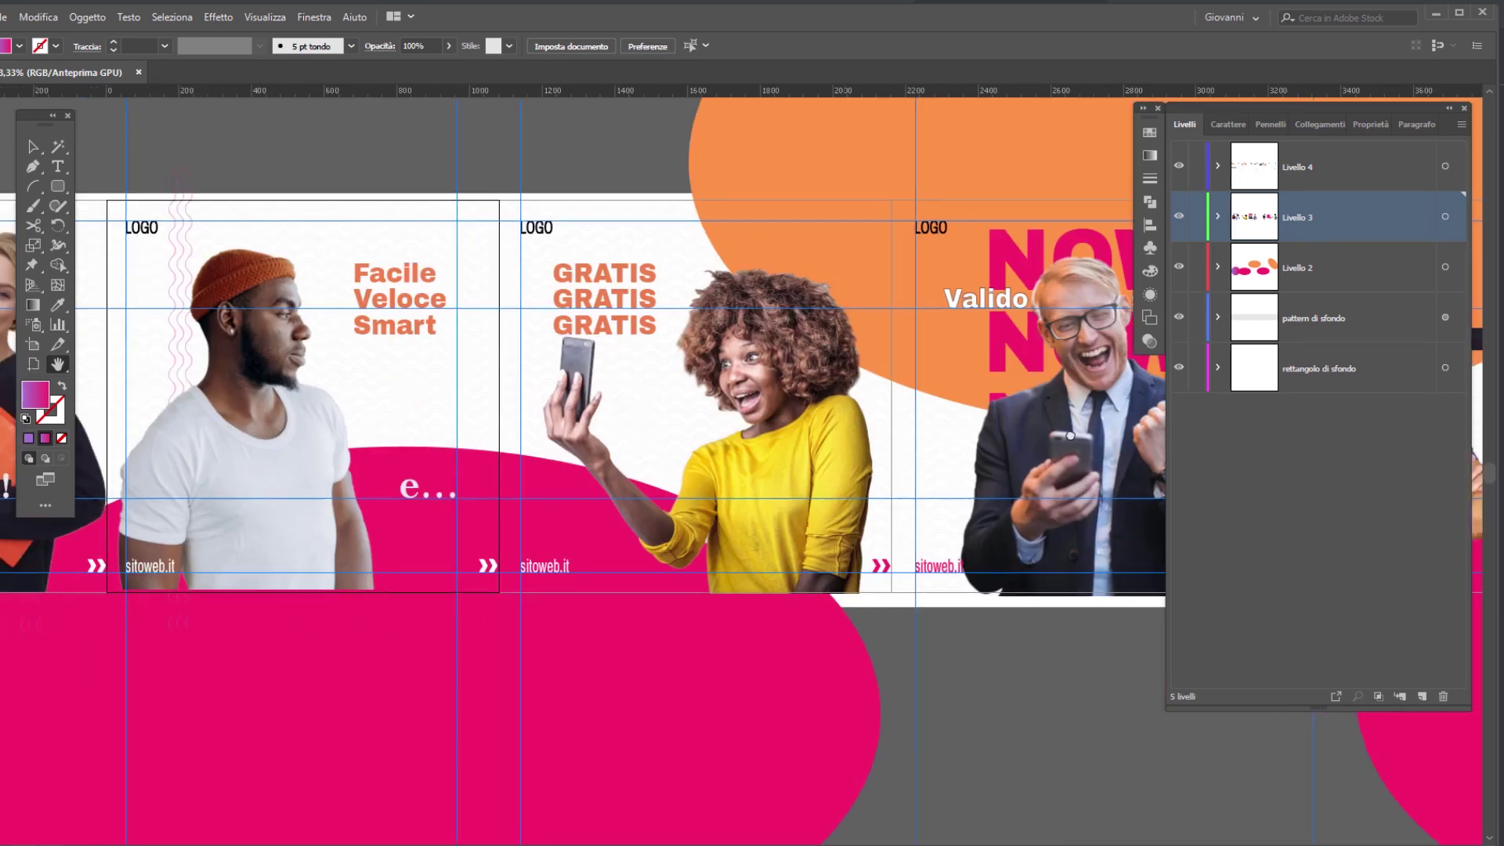
pyautogui.moveTo(689, 436); pyautogui.dragTo(901, 437)
pyautogui.moveTo(536, 432); pyautogui.dragTo(723, 431)
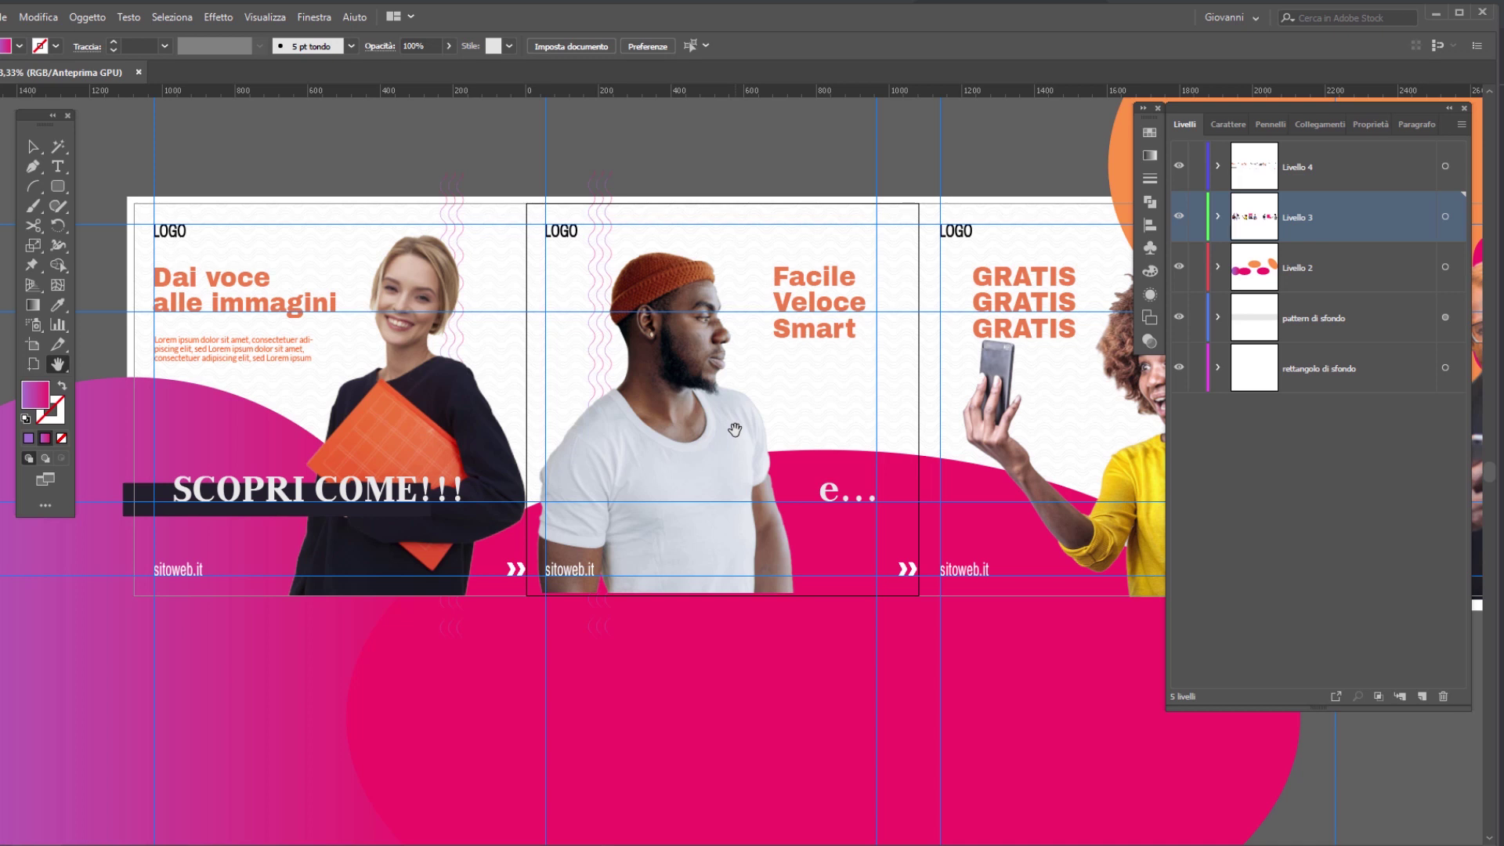
# Bring up File > Esporta > Esporta per schermi with all eight artboards listed
pyautogui.click(76, 20)
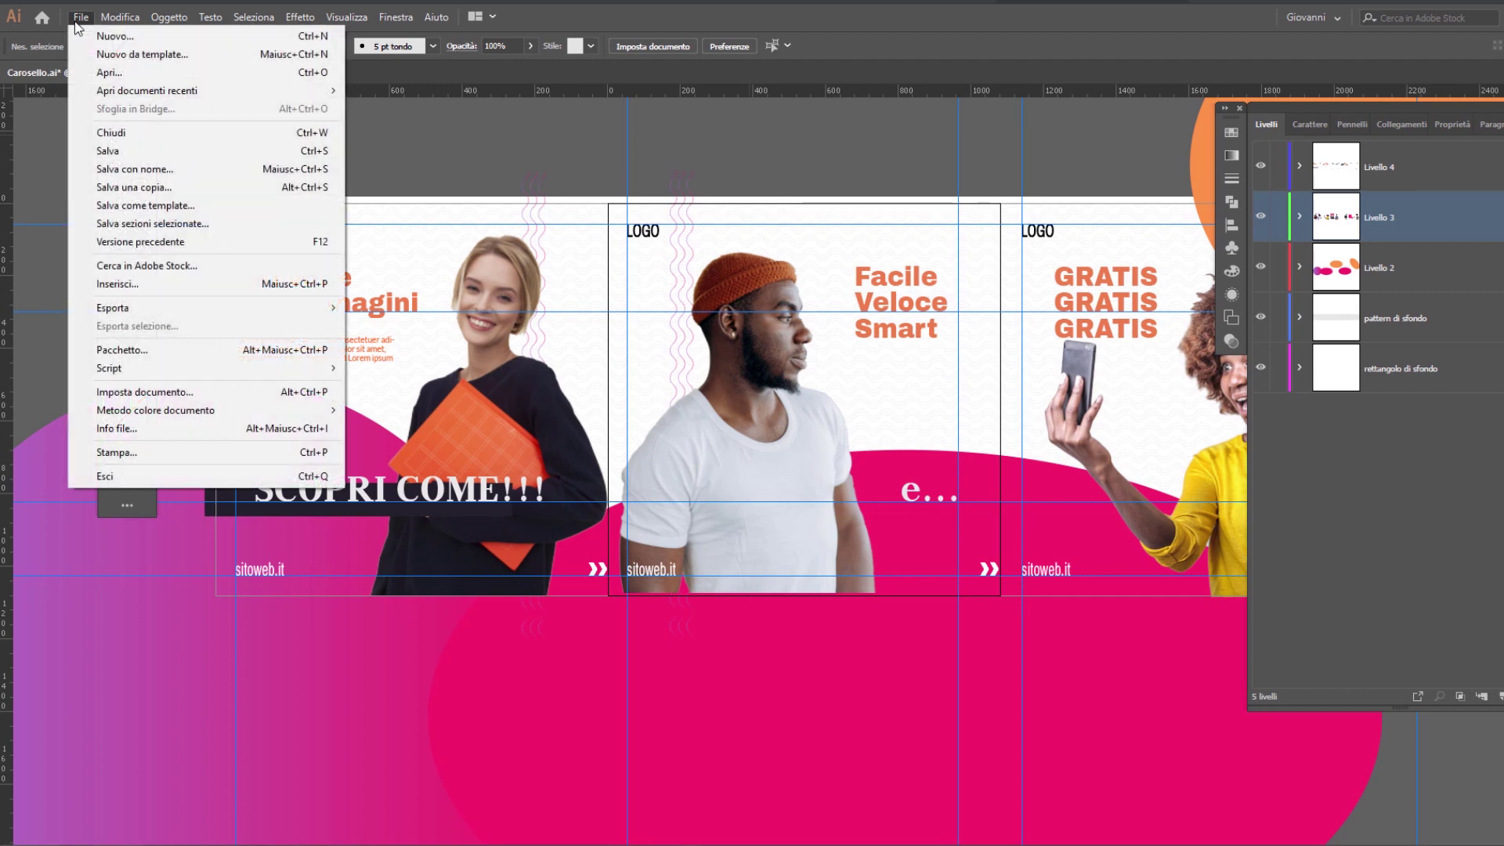
pyautogui.moveTo(113, 308)
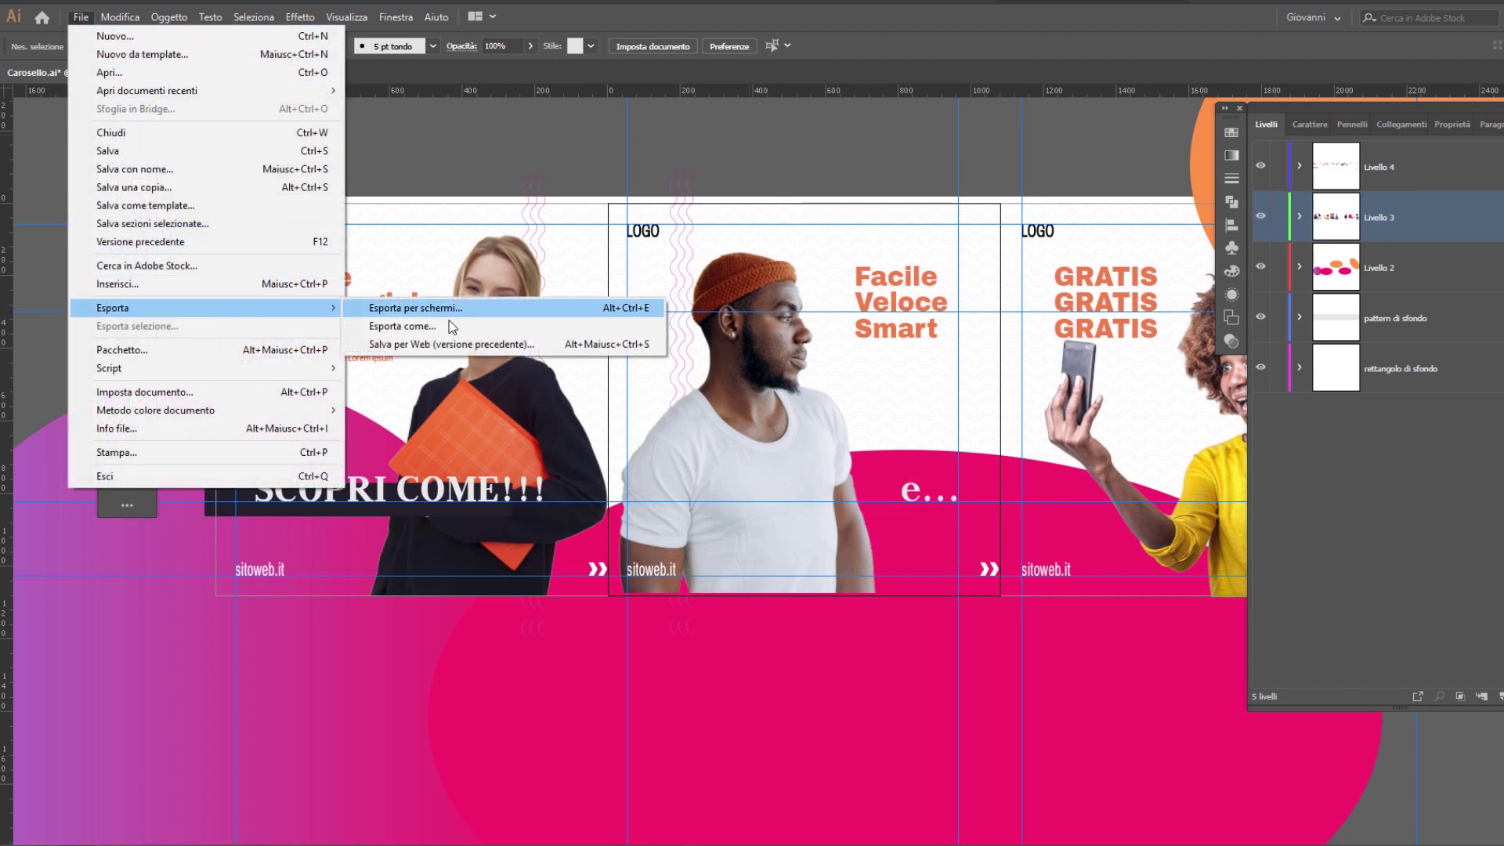
pyautogui.click(455, 310)
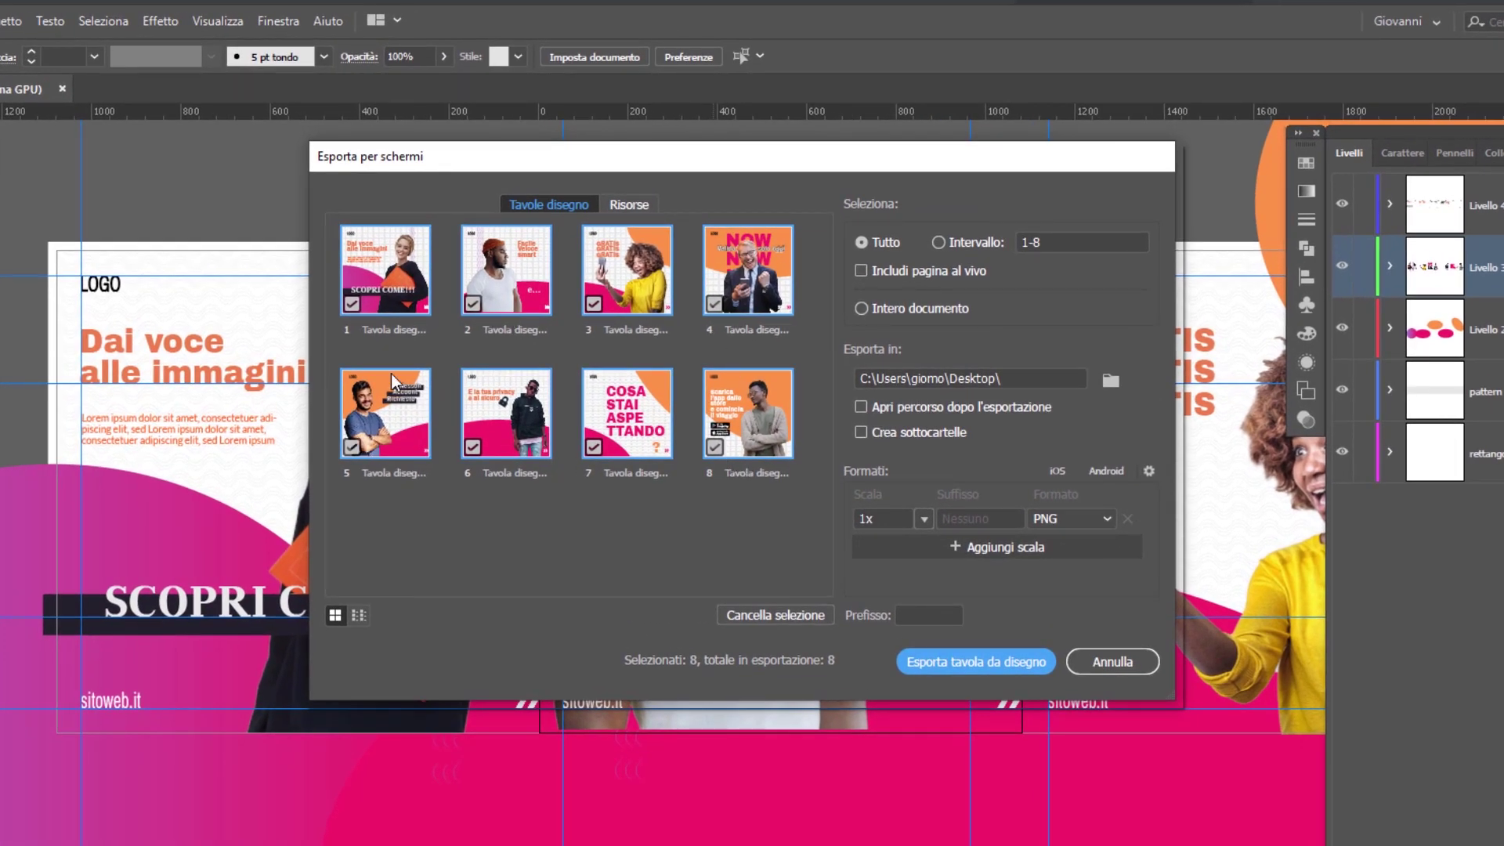
pyautogui.doubleClick(398, 330)
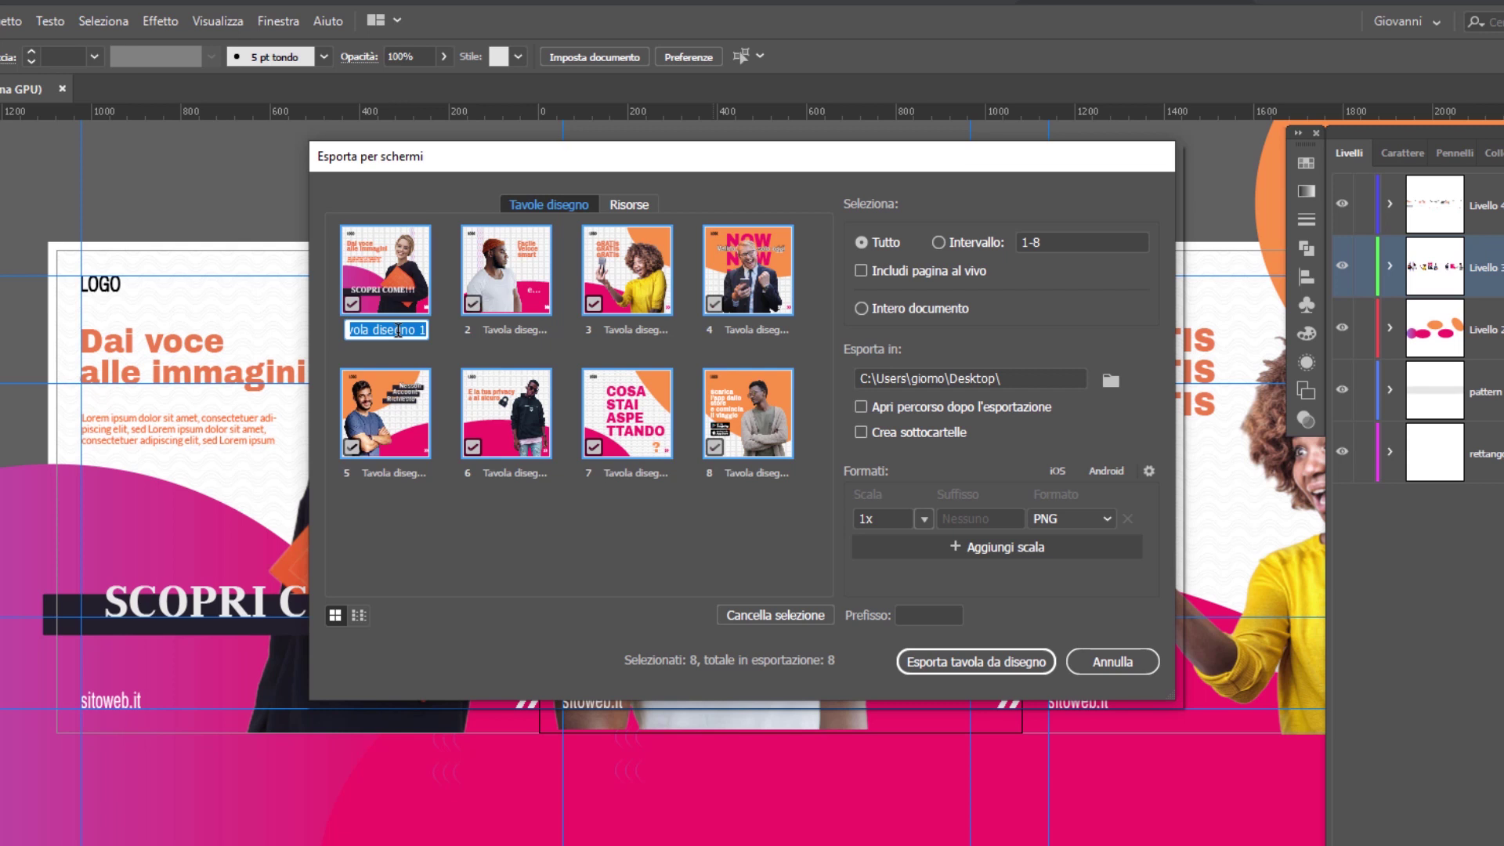
pyautogui.doubleClick(499, 329)
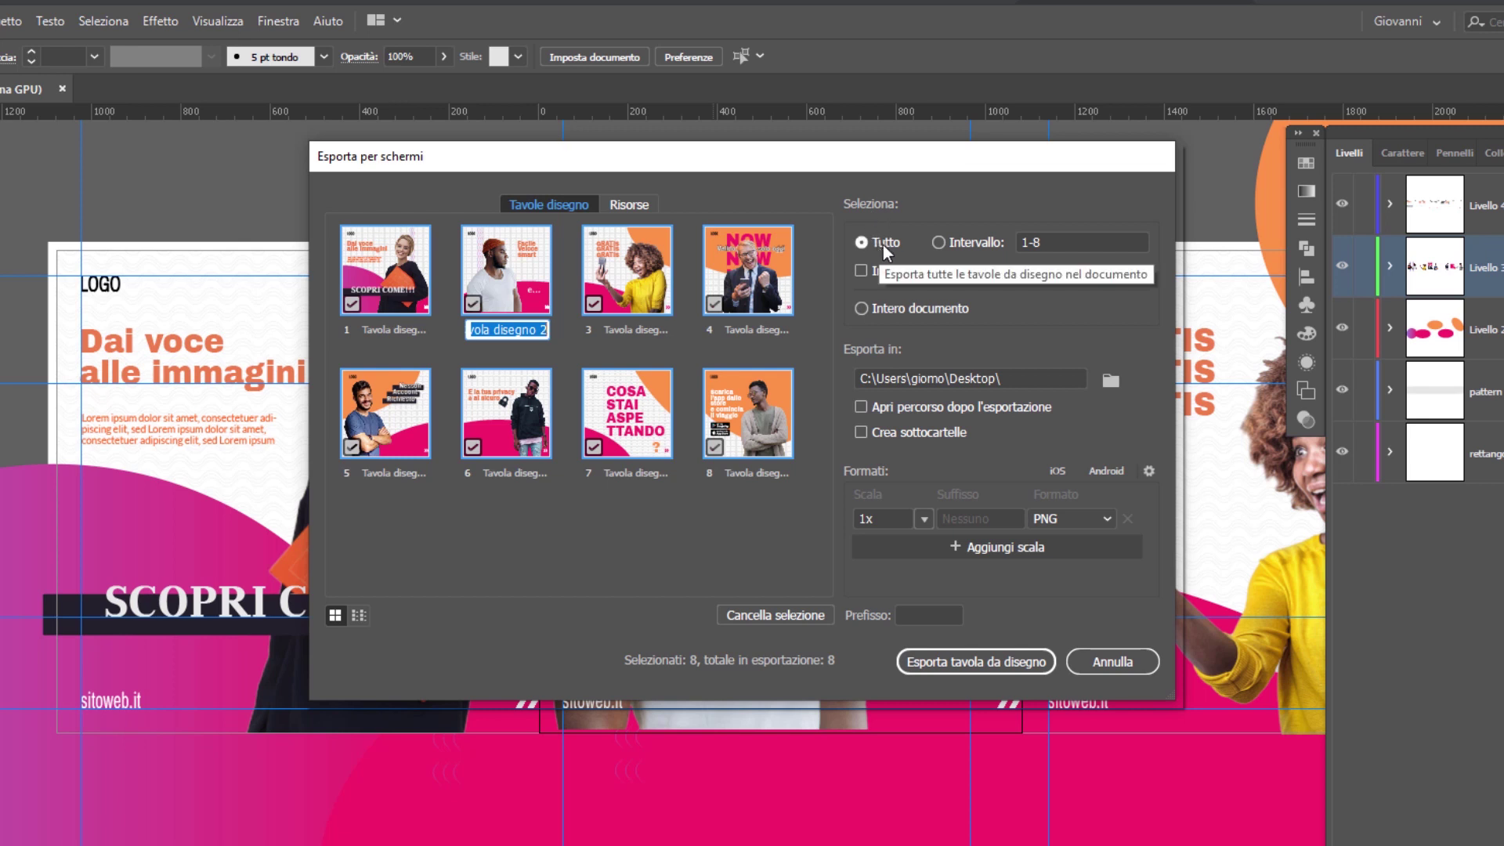
pyautogui.click(937, 242)
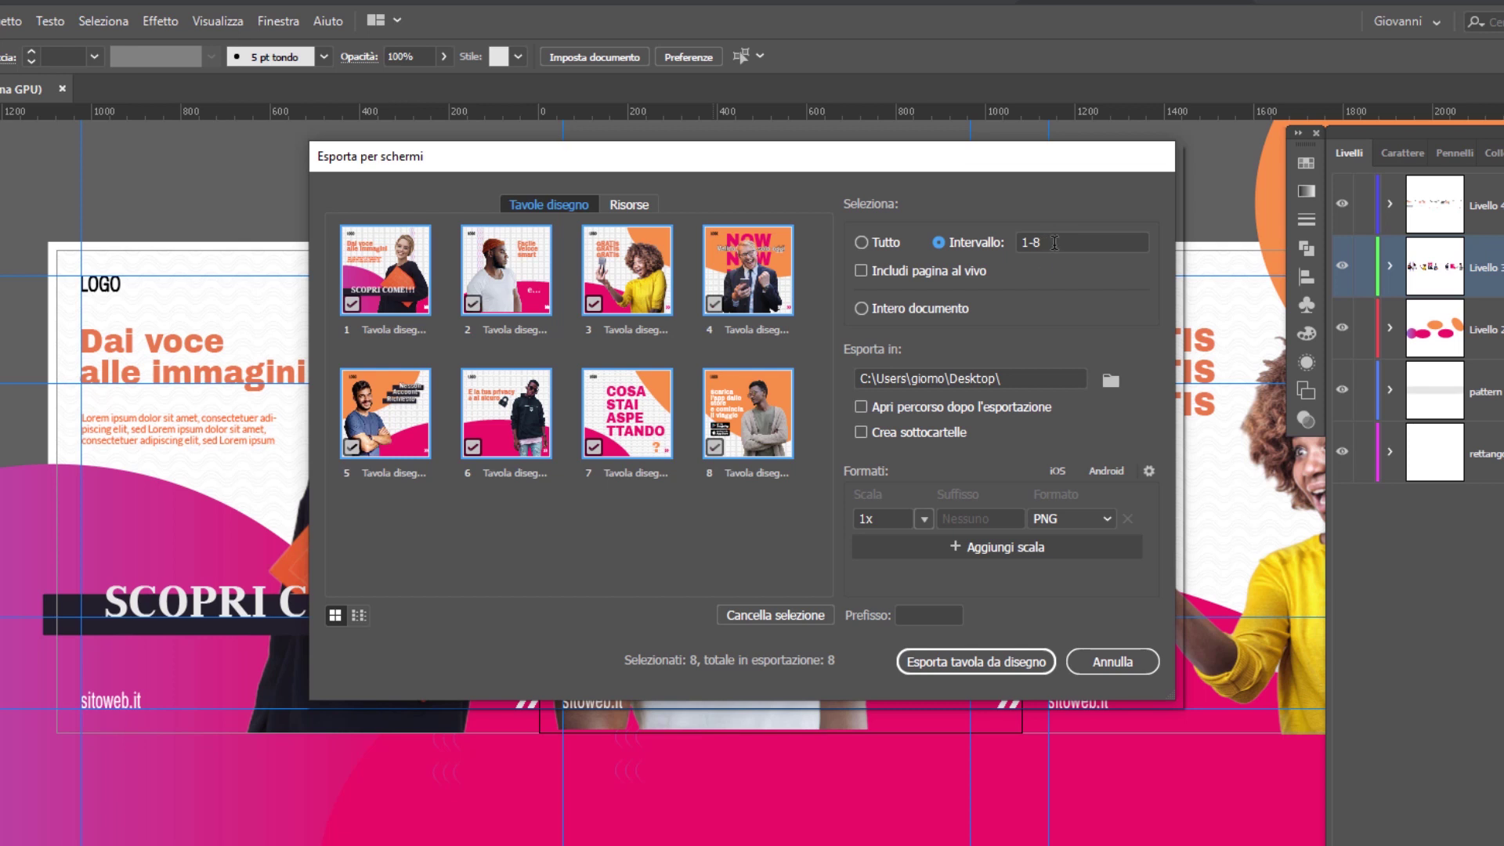
pyautogui.click(863, 243)
# Set the screen export to 1x scale in JPG 100 format
pyautogui.click(924, 520)
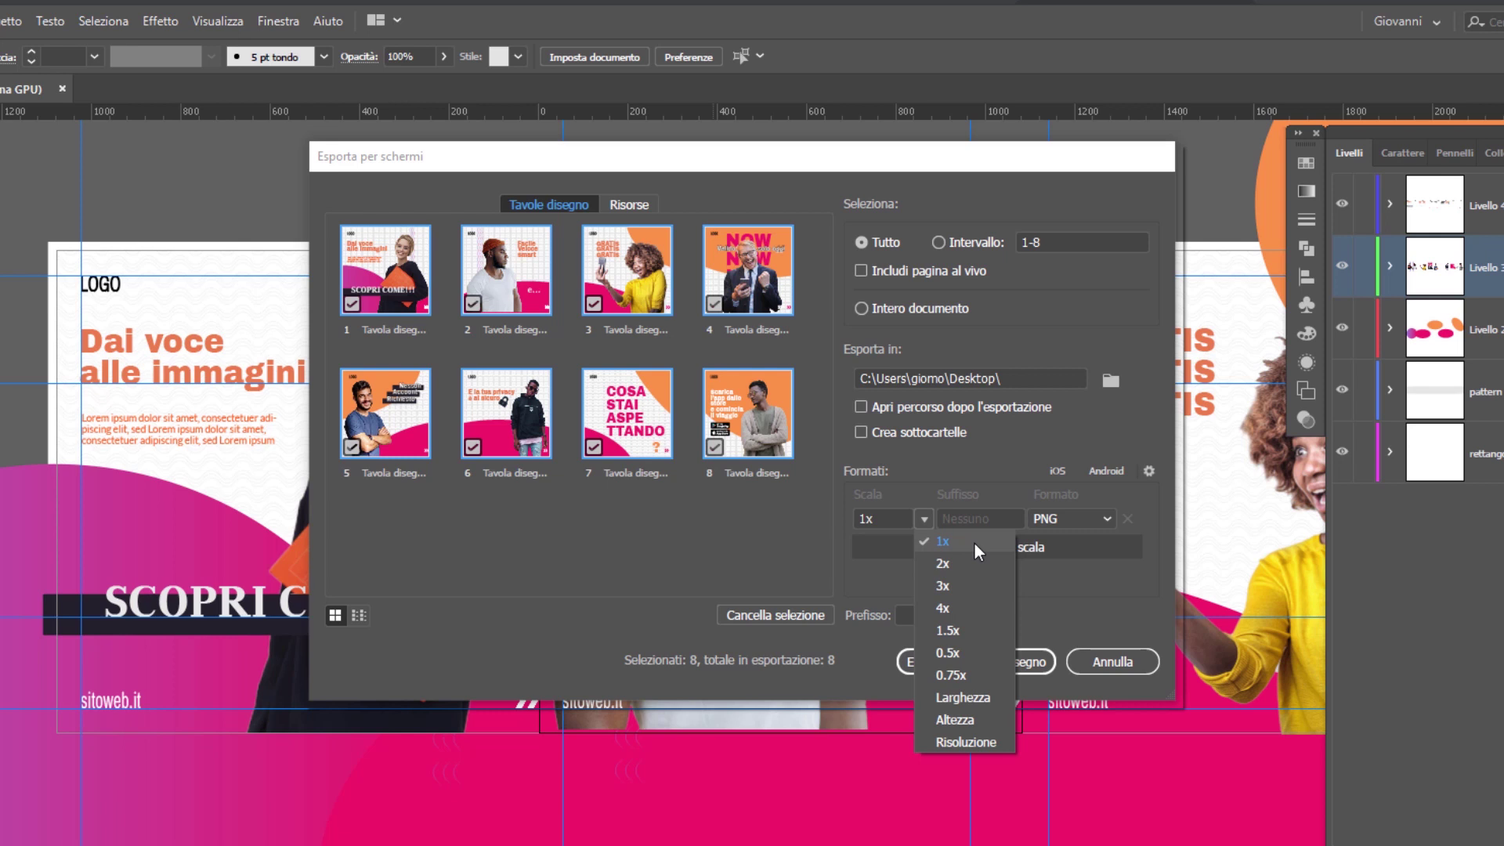
pyautogui.click(974, 544)
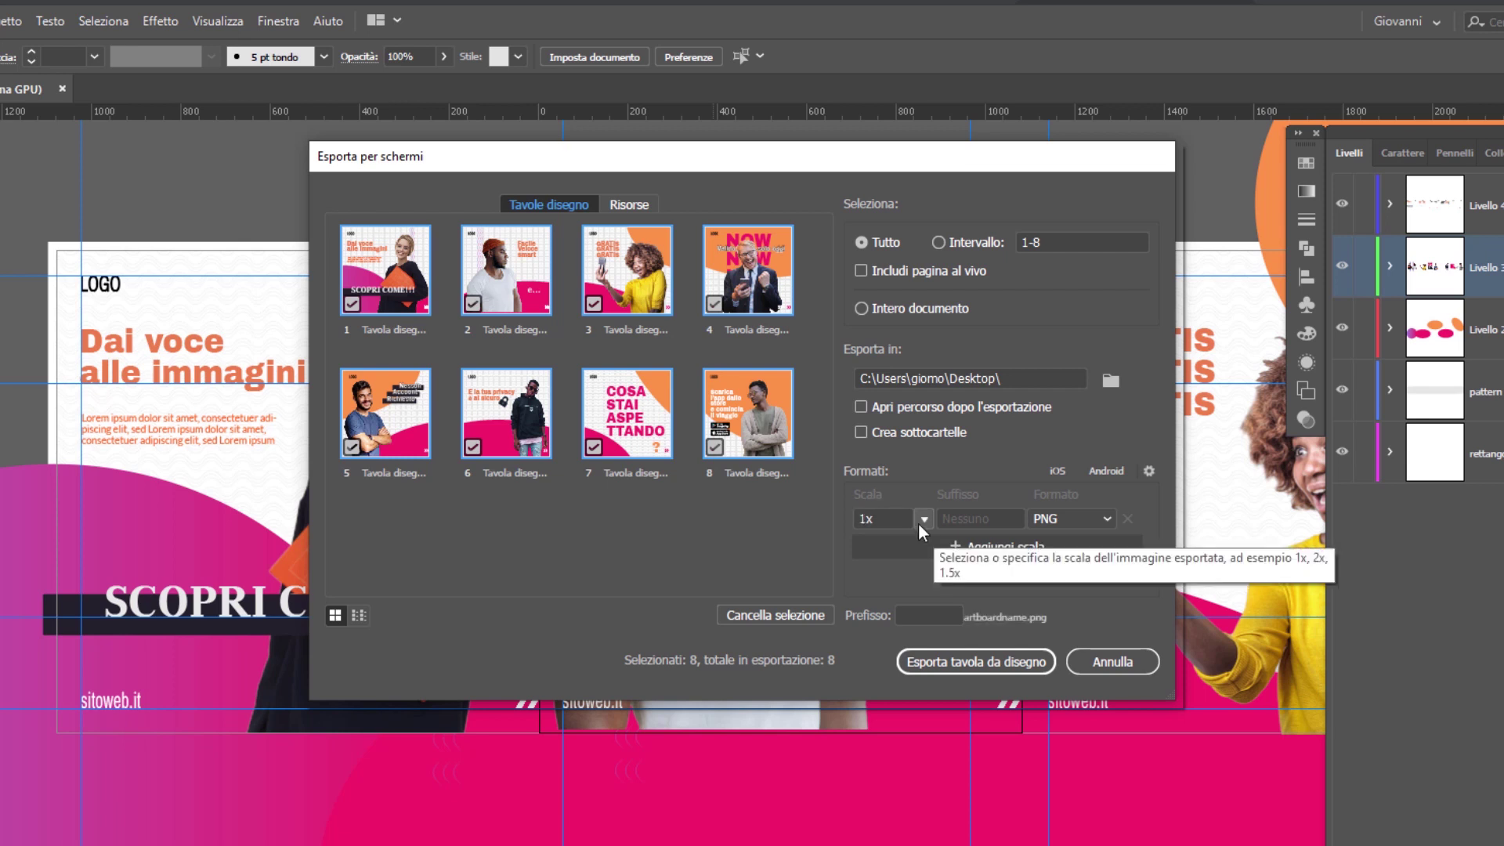
pyautogui.click(1083, 517)
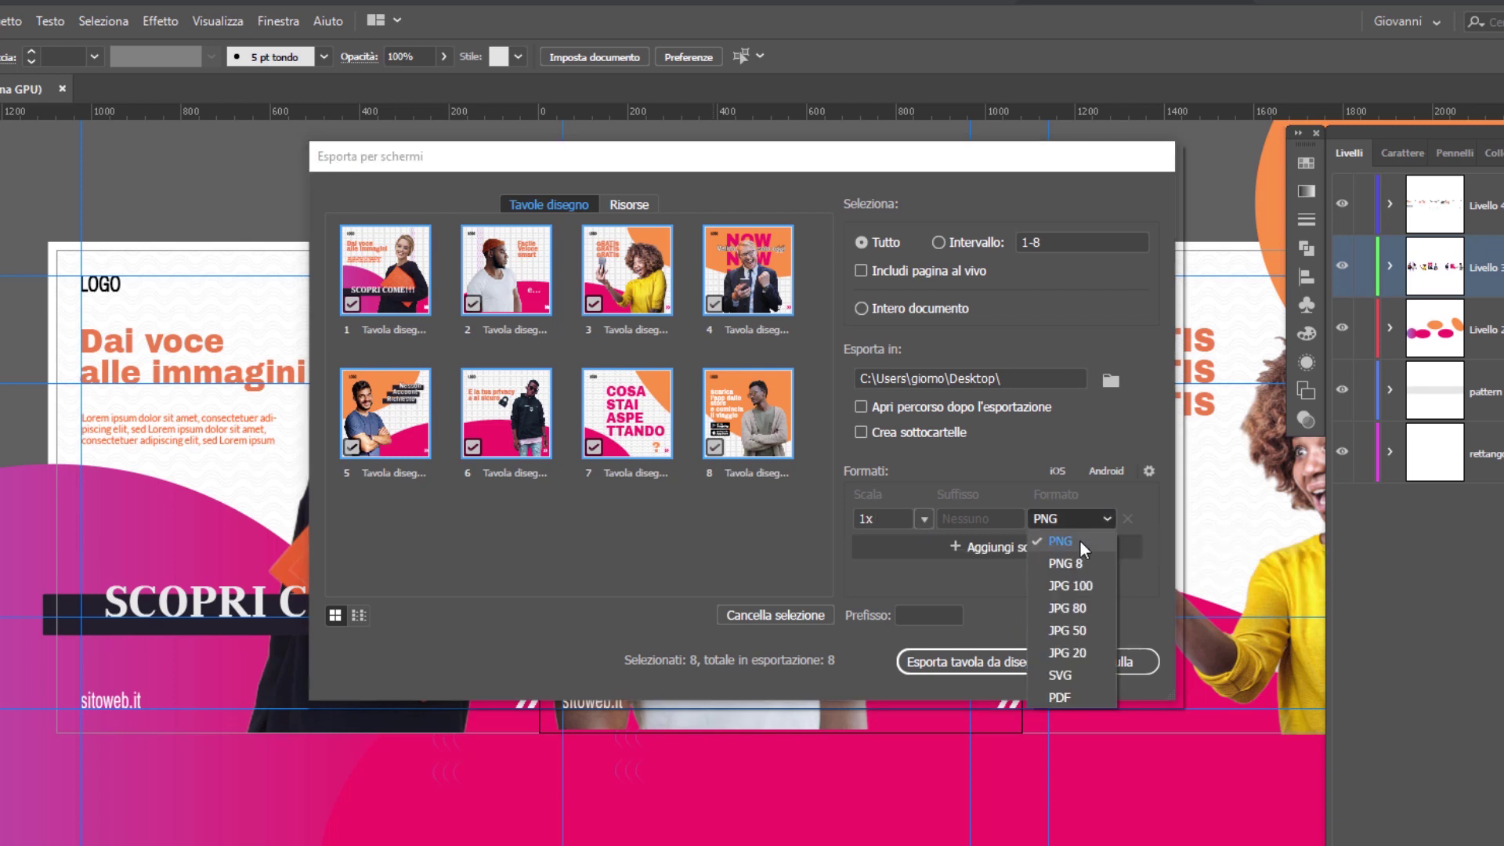
pyautogui.click(1084, 584)
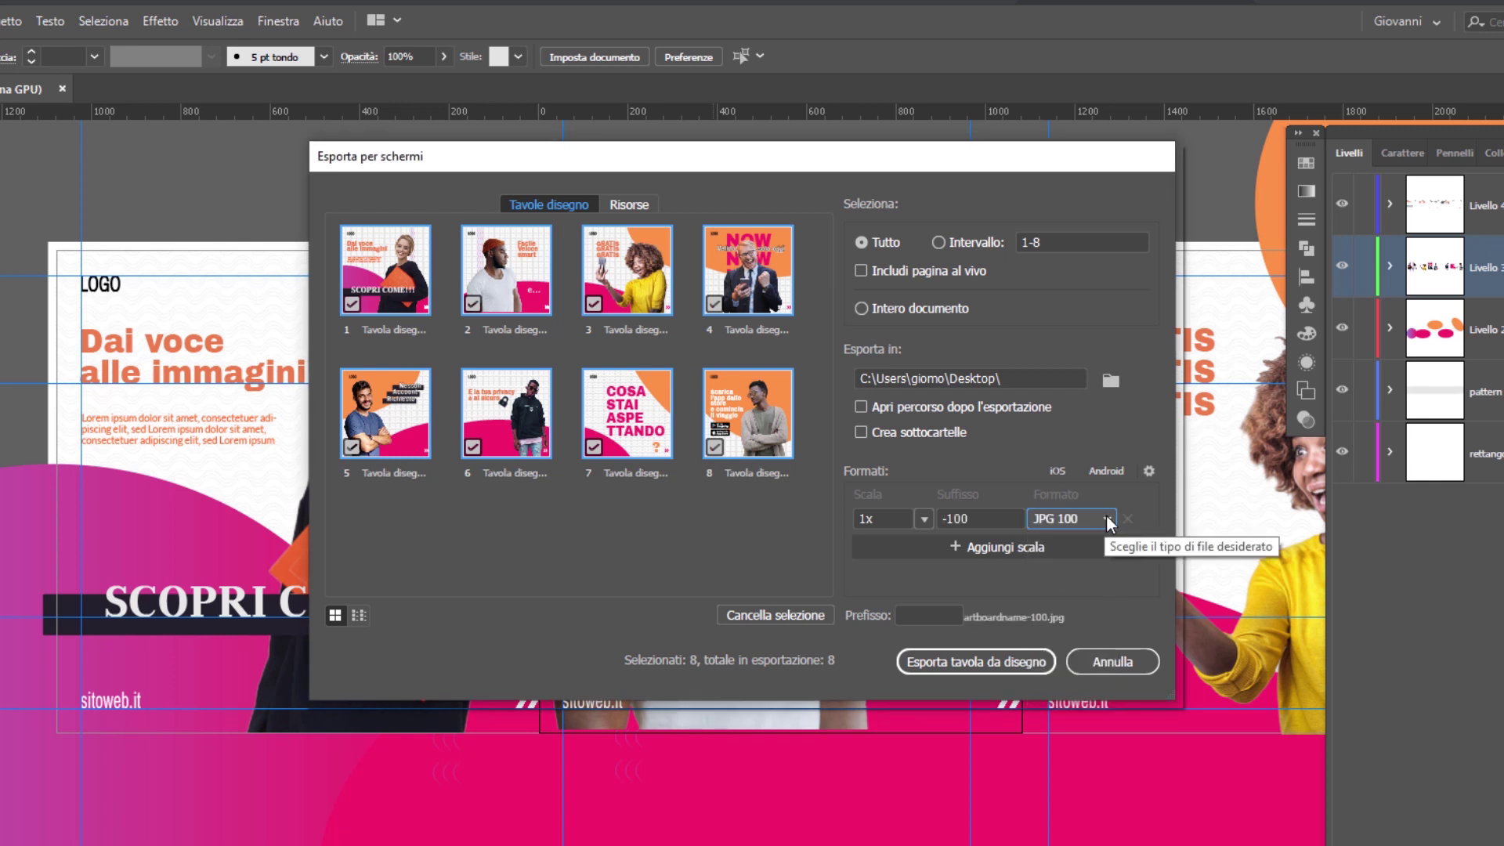
# Export the artboards, then page the Instagram carousel through to the final app-download slide
pyautogui.click(1003, 666)
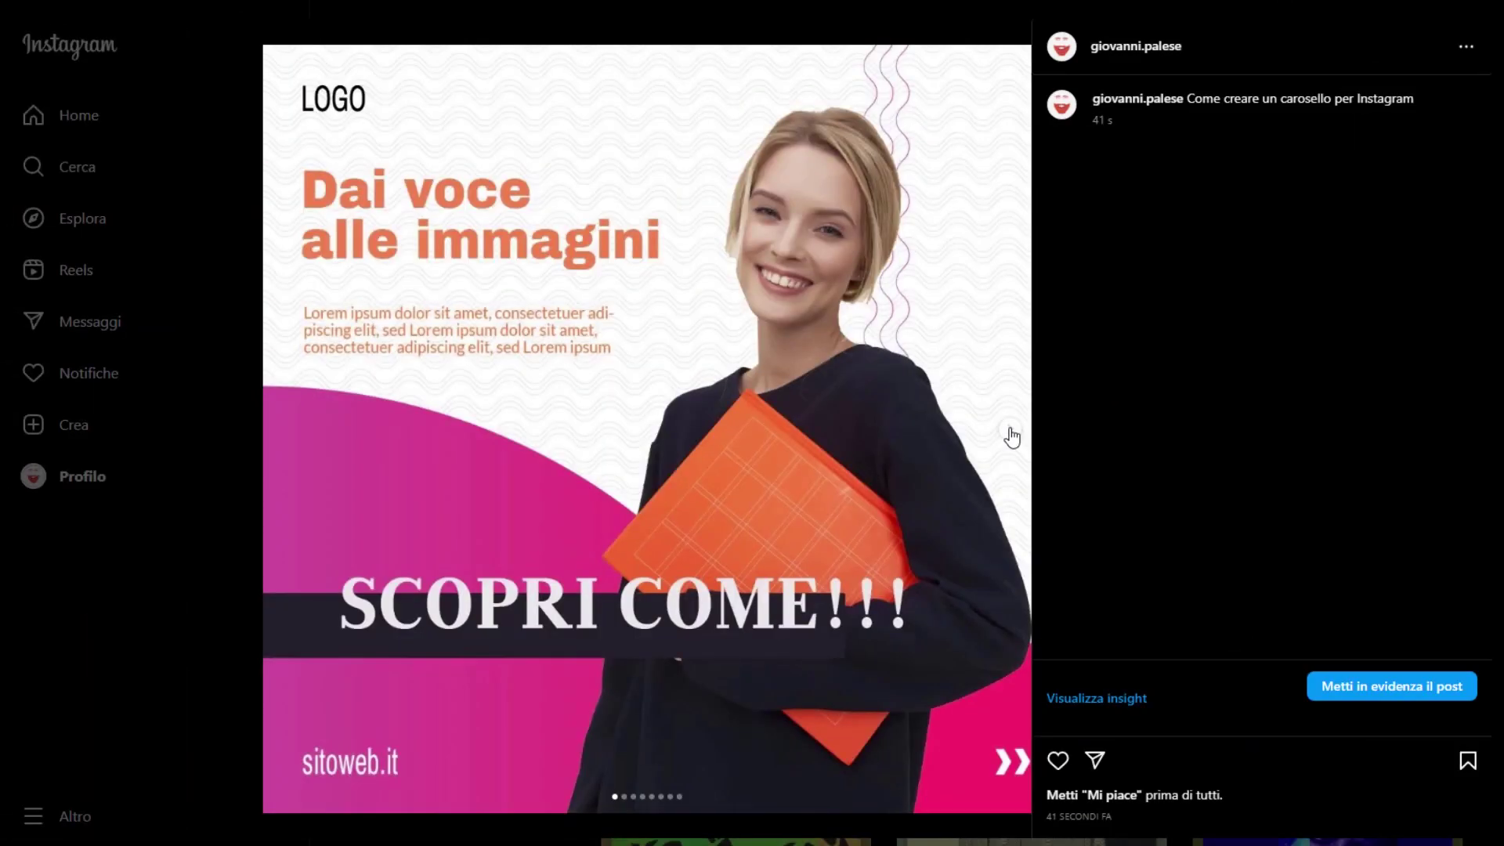
pyautogui.click(1011, 435)
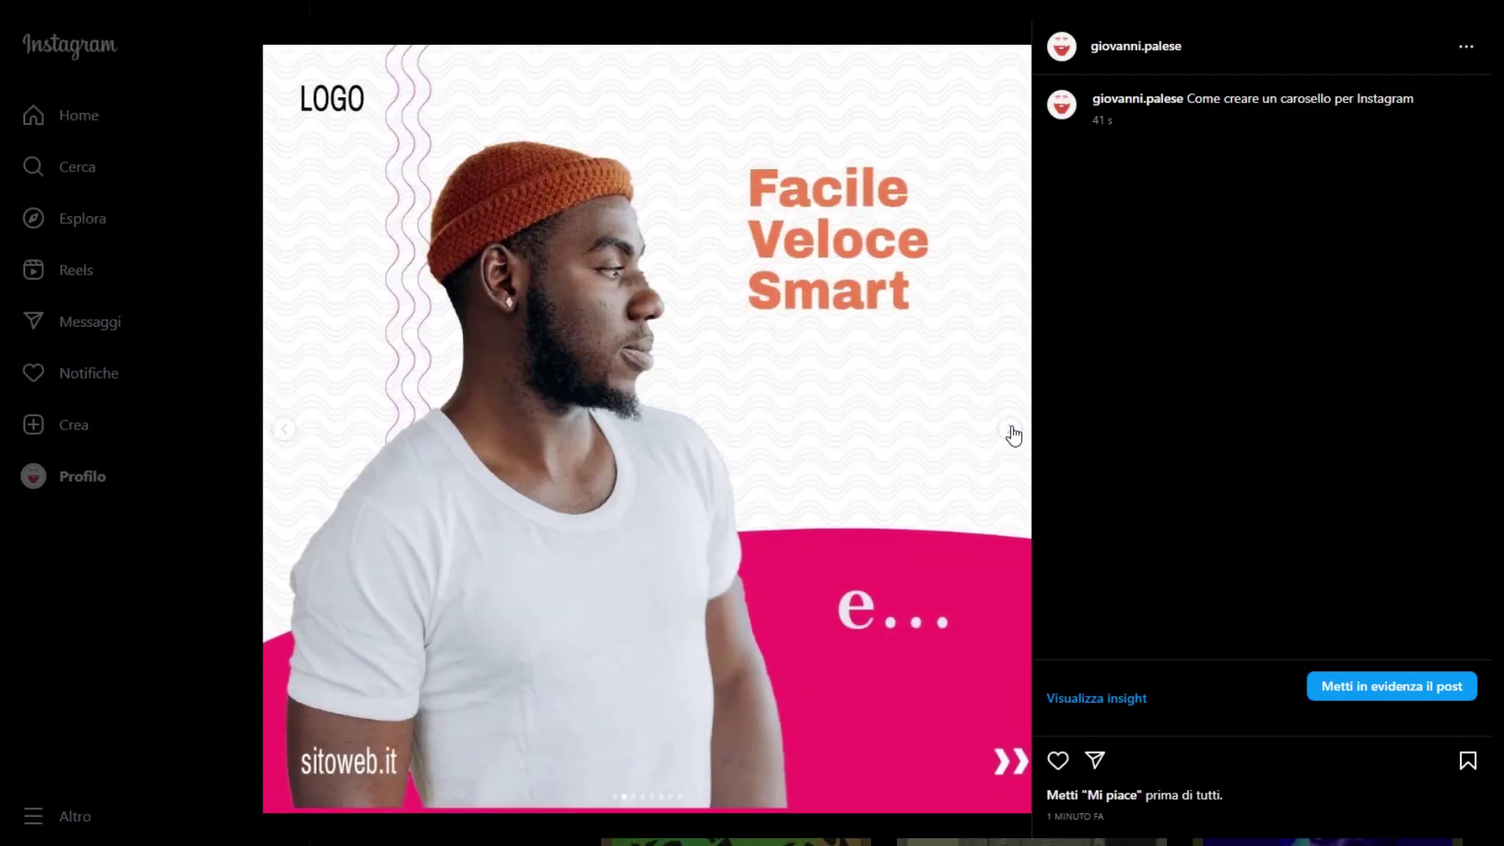
pyautogui.click(1012, 435)
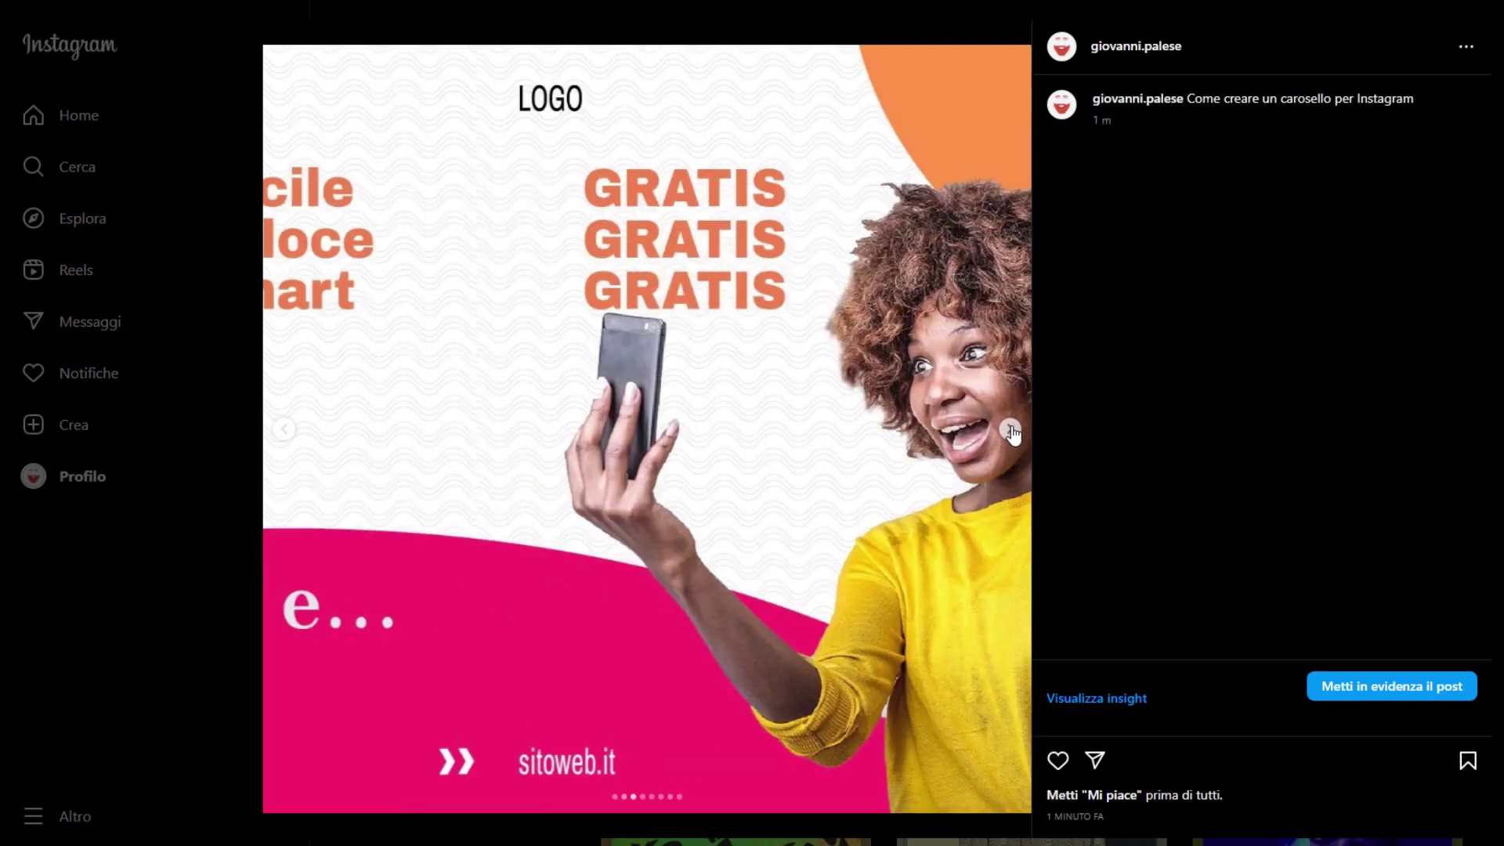
pyautogui.click(1011, 433)
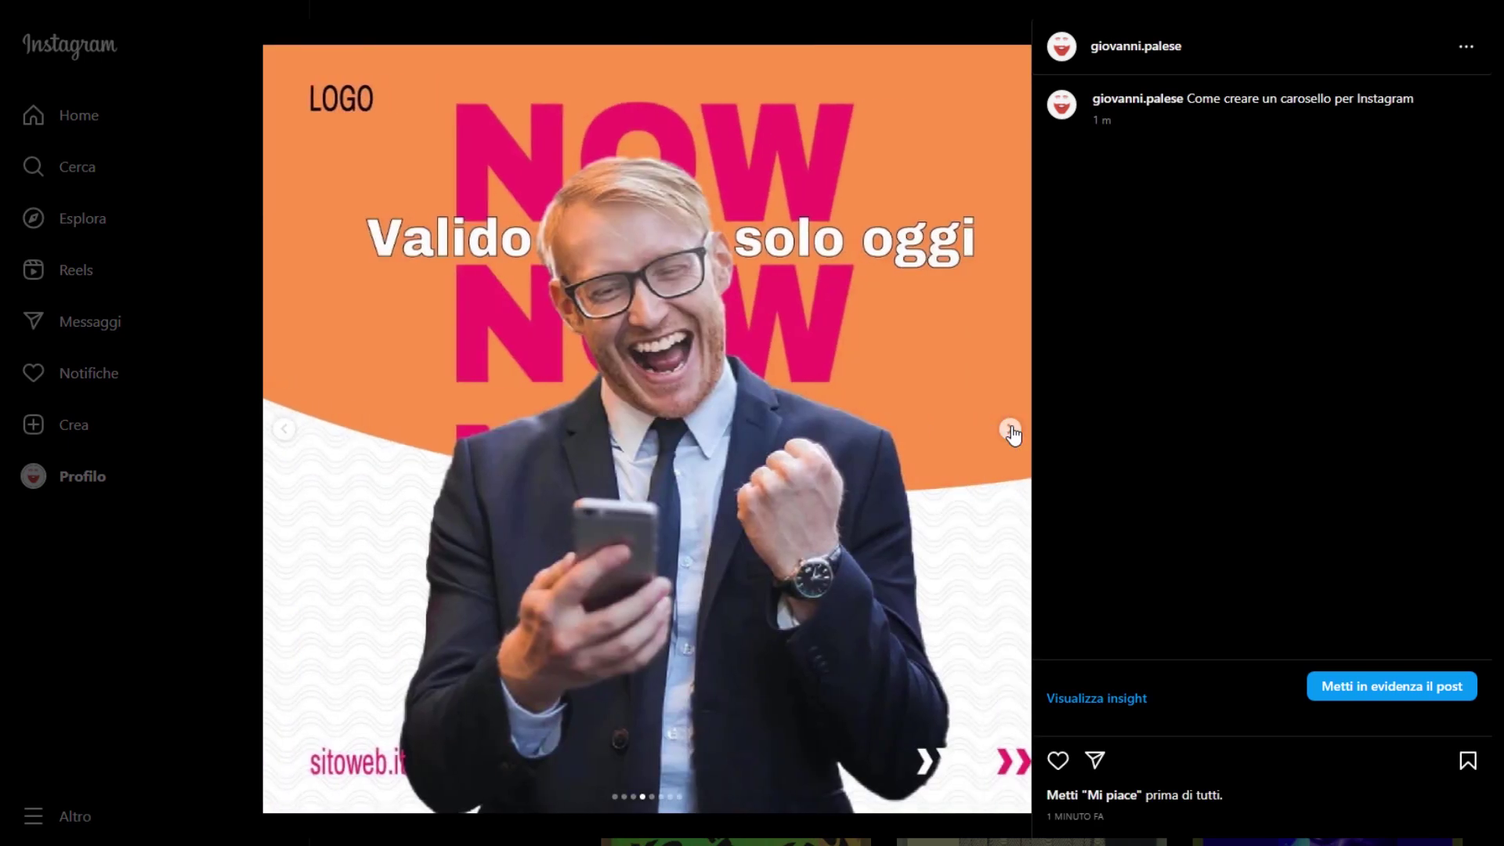
pyautogui.click(1011, 433)
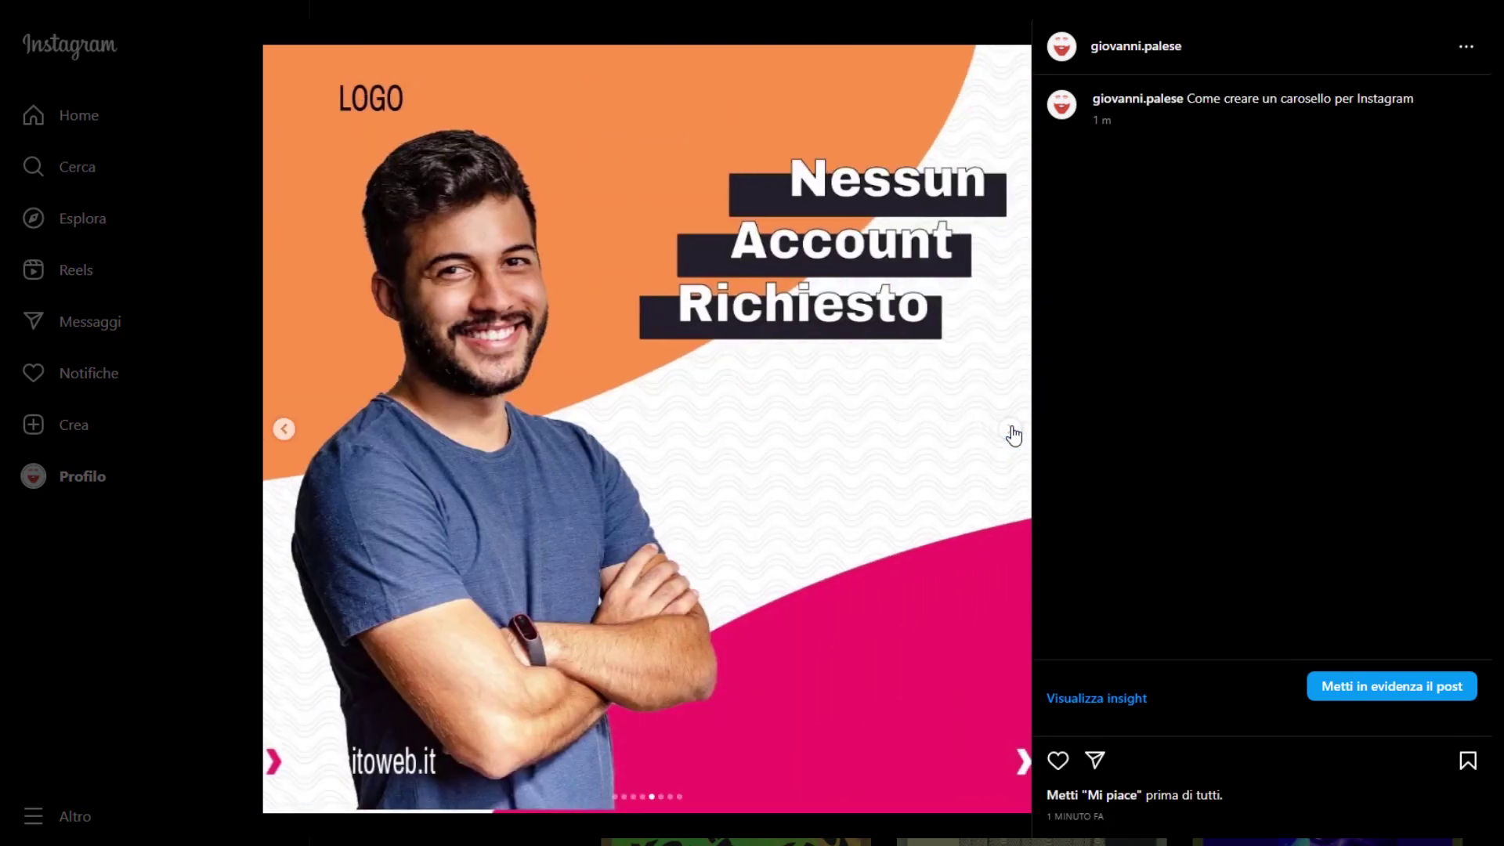
pyautogui.click(1011, 433)
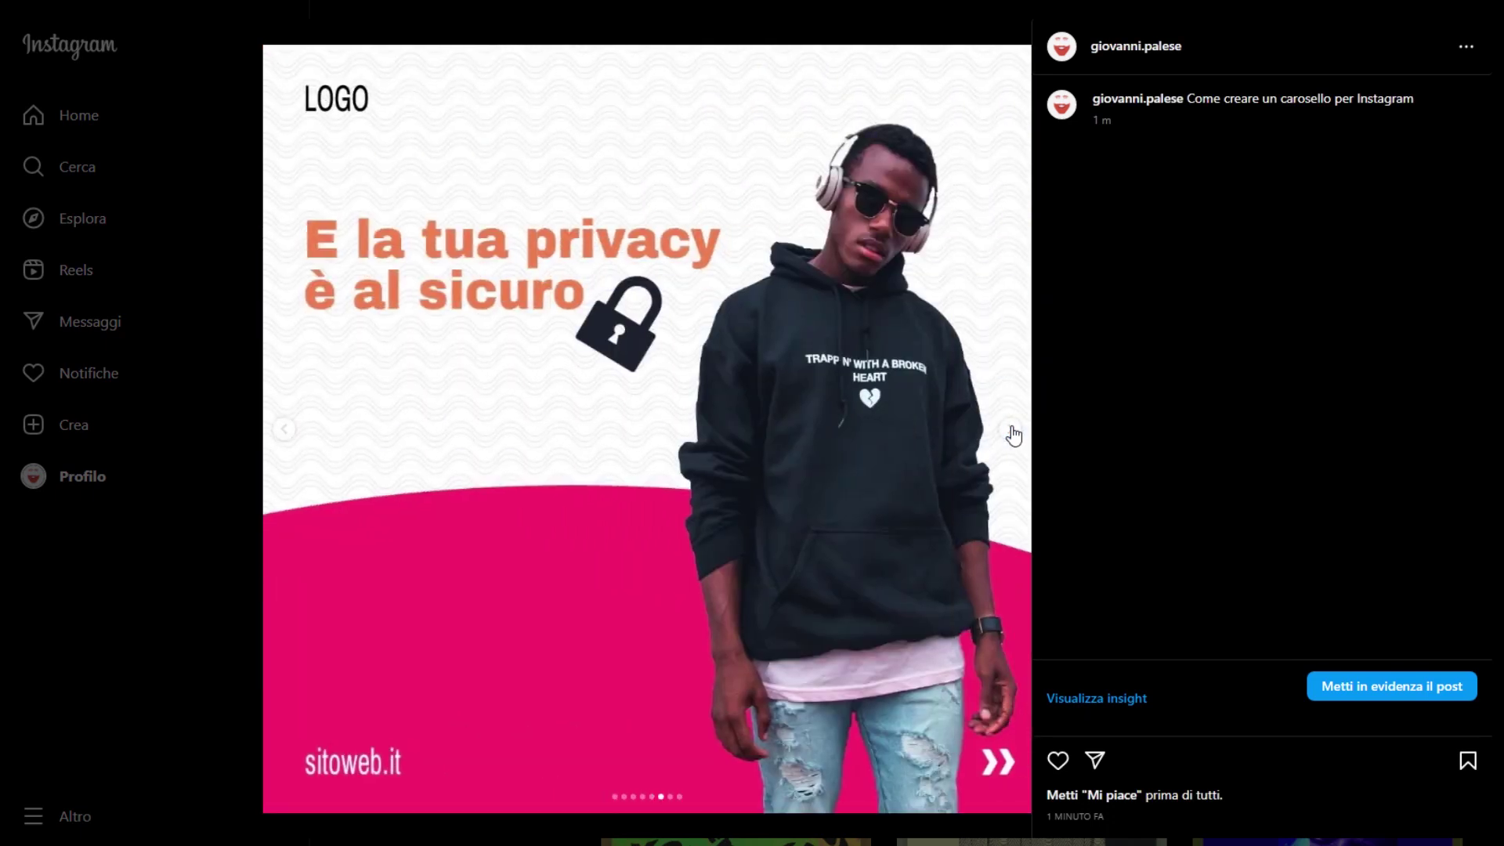
pyautogui.click(1012, 434)
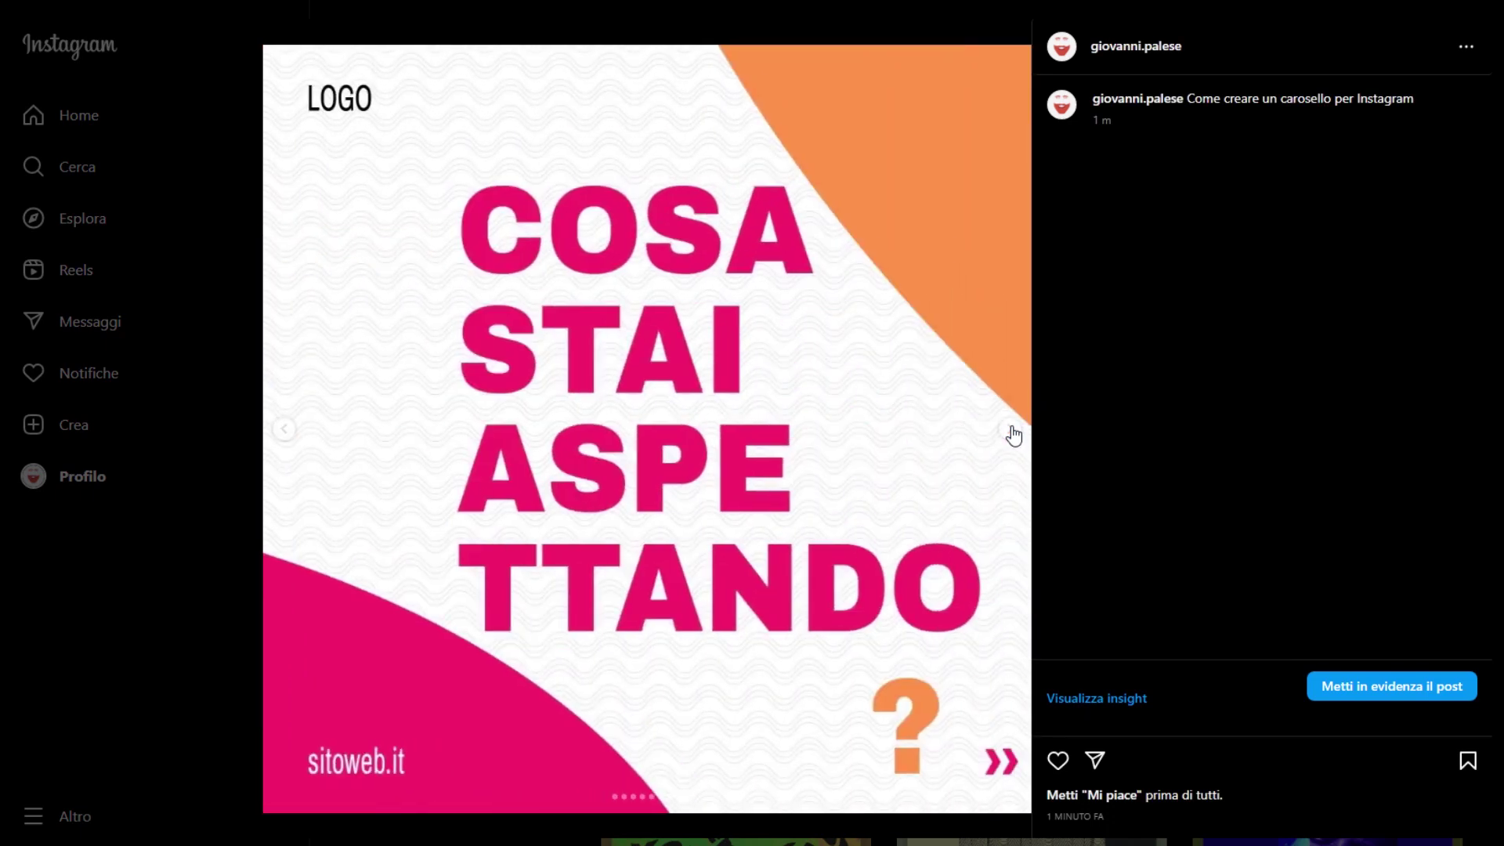
pyautogui.click(1012, 434)
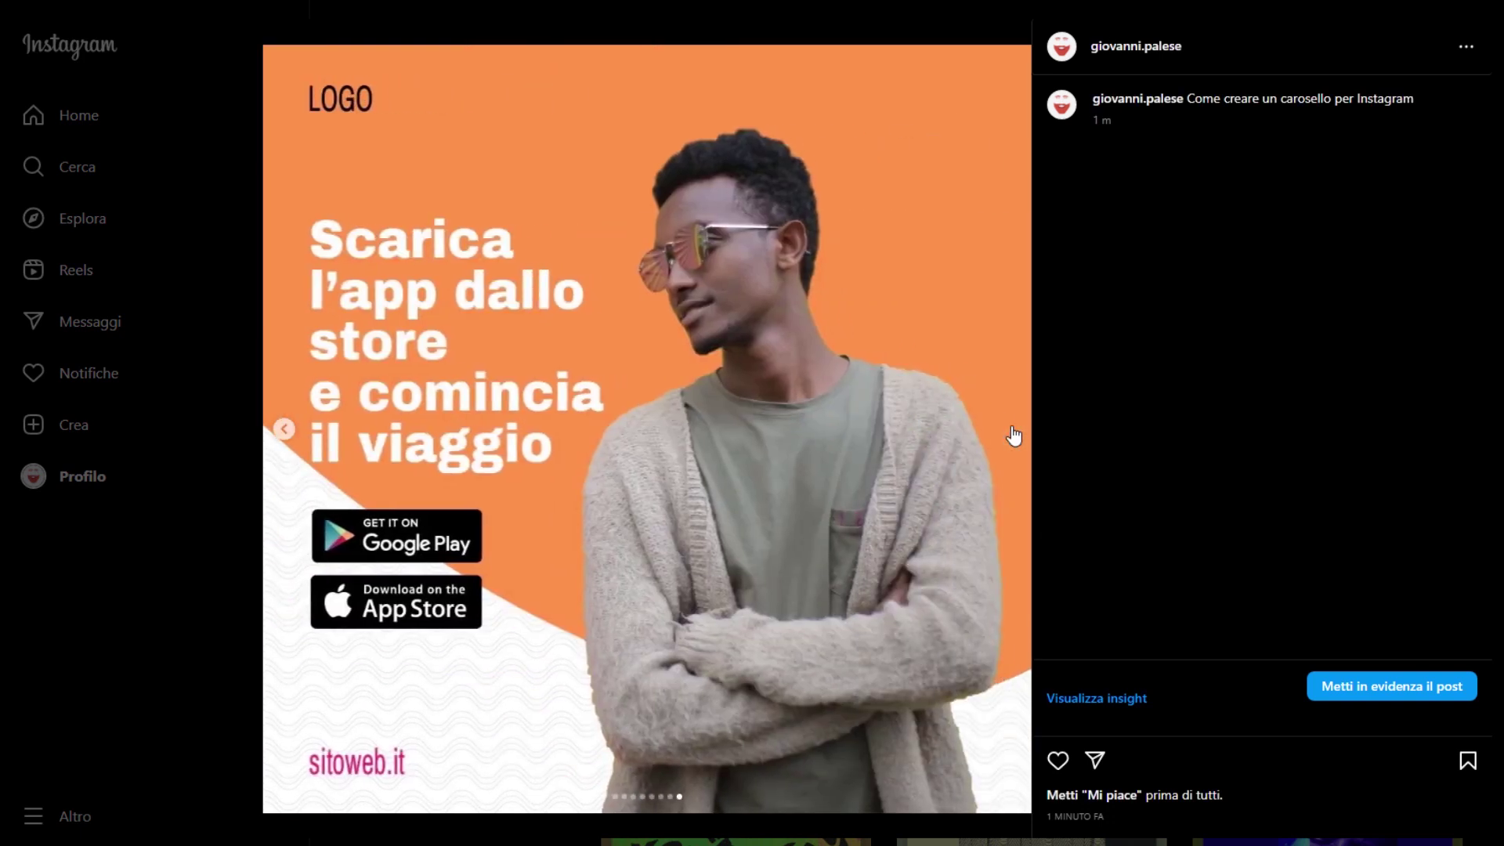